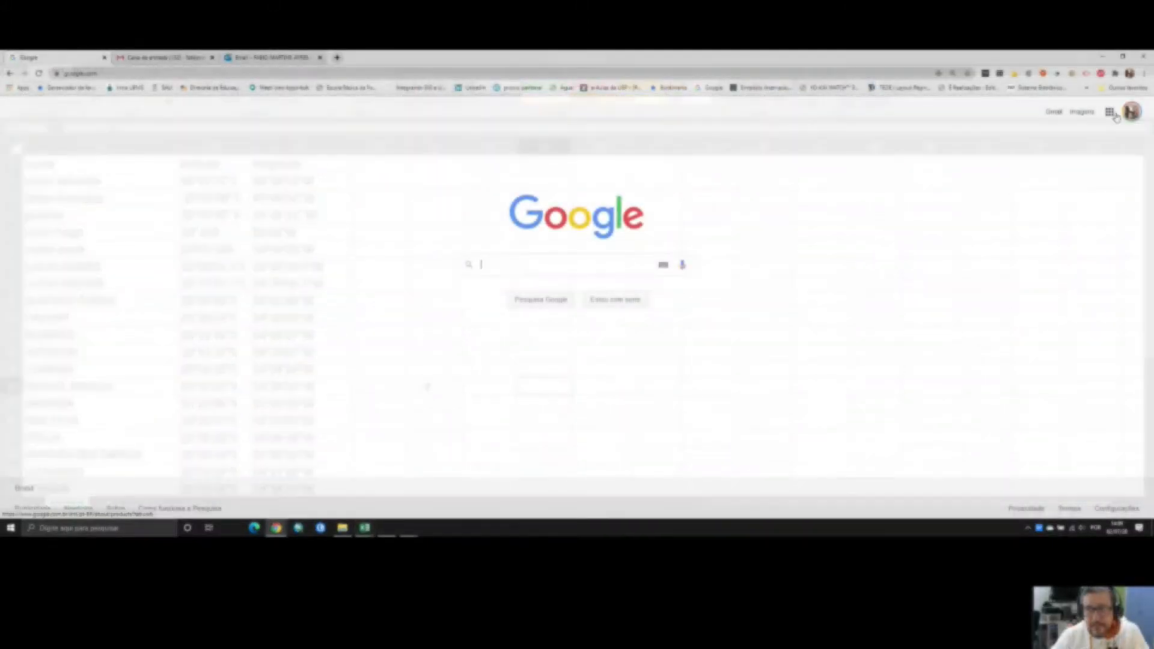
Open Google Maps from the Google home page
{"action": "left_click", "coordinate": [1110, 112]}
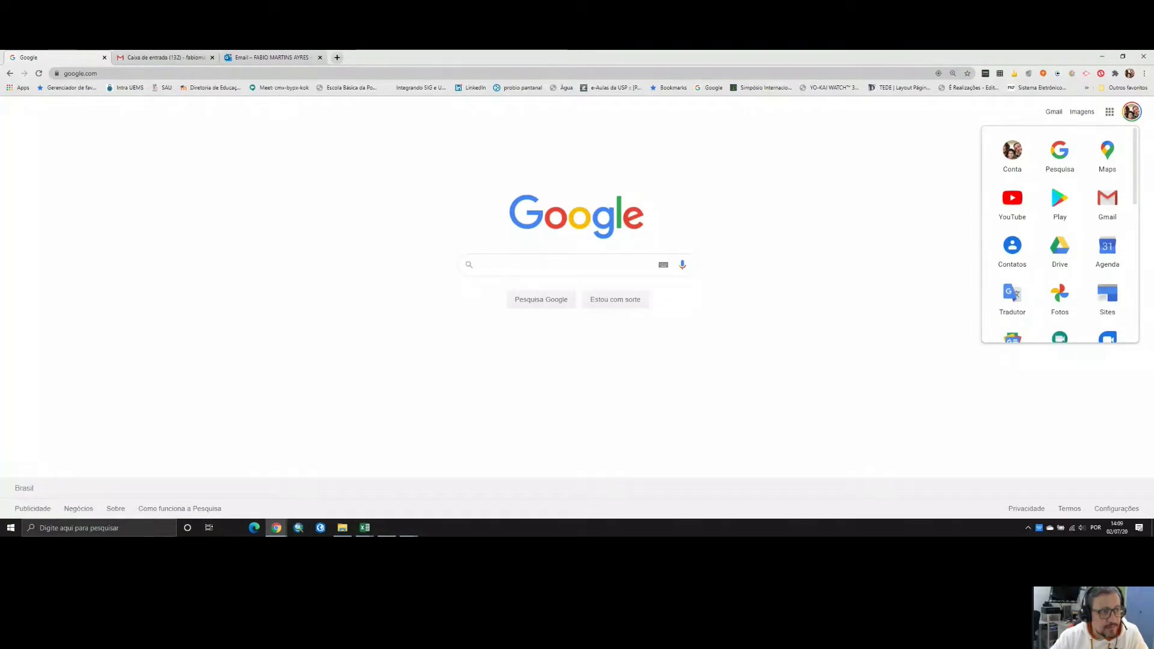
{"action": "key", "text": "Escape"}
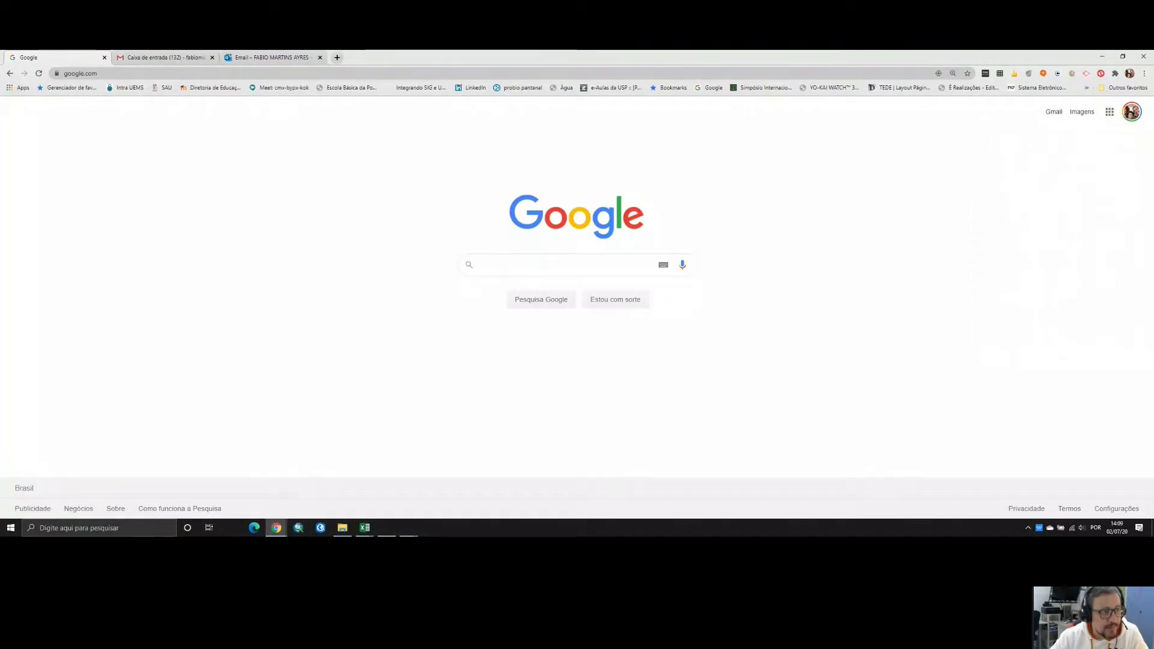
{"action": "left_click", "coordinate": [1110, 114]}
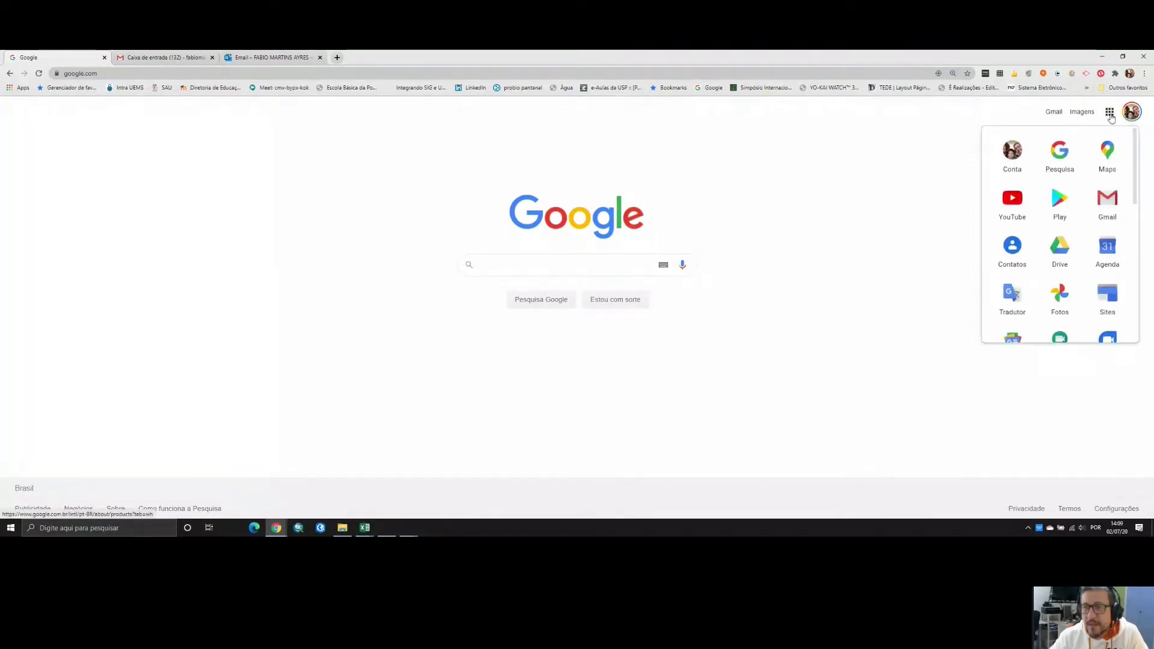
{"action": "left_click", "coordinate": [1106, 155]}
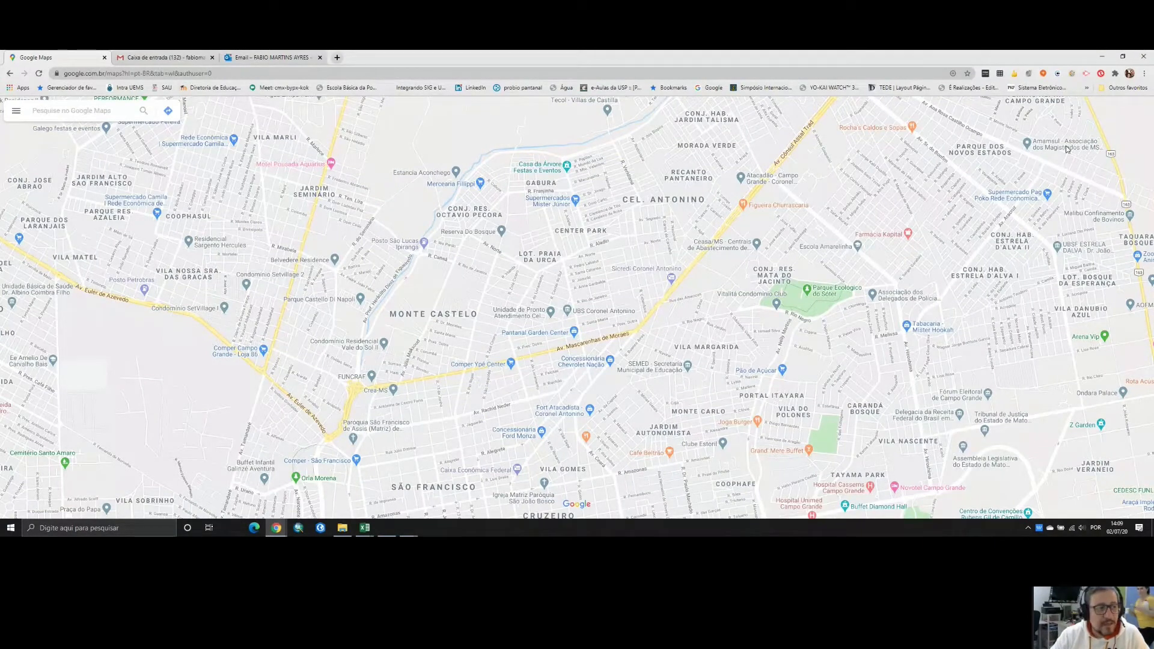
Examine the area around the current location marker in Monte Castelo, Campo Grande, at both city and street scale
{"action": "scroll", "coordinate": [494, 230], "scroll_direction": "down", "scroll_amount": 2}
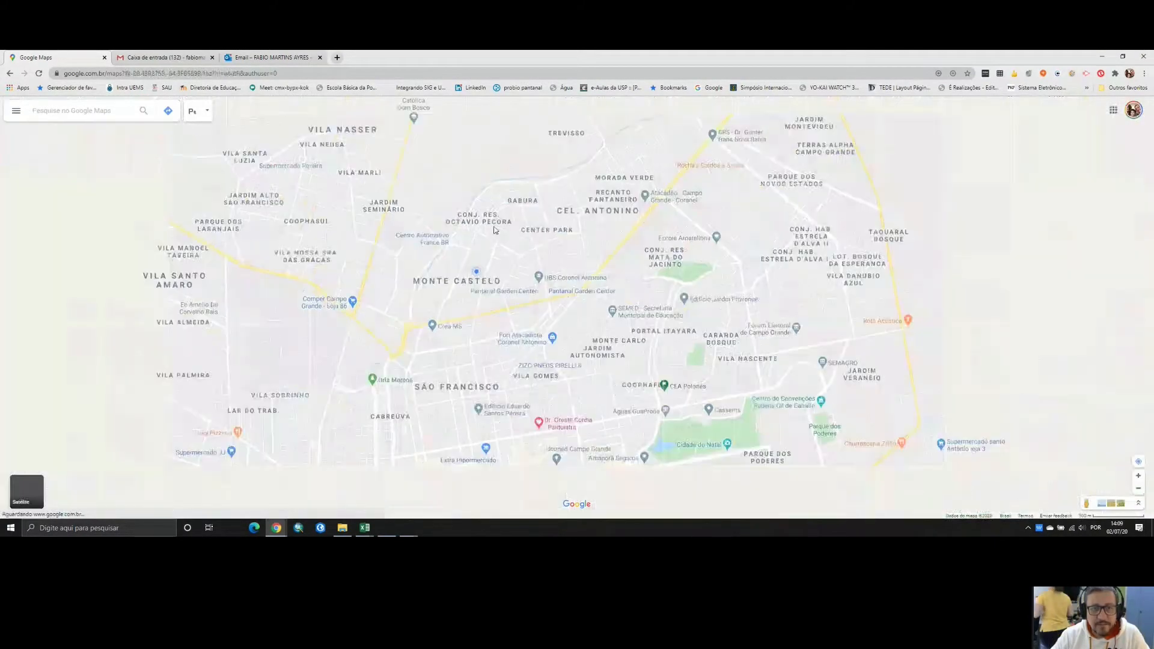
{"action": "scroll", "coordinate": [495, 229], "scroll_direction": "down", "scroll_amount": 2}
{"action": "scroll", "coordinate": [497, 228], "scroll_direction": "down", "scroll_amount": 1}
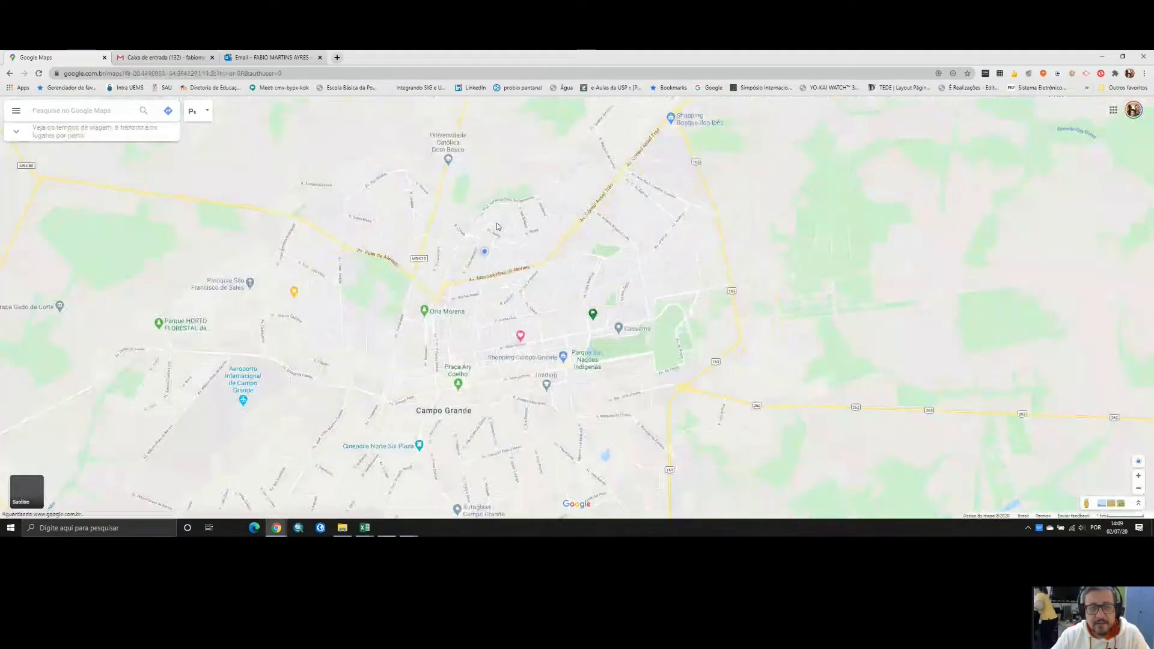
{"action": "scroll", "coordinate": [501, 243], "scroll_direction": "down", "scroll_amount": 2}
{"action": "scroll", "coordinate": [502, 243], "scroll_direction": "up", "scroll_amount": 1}
{"action": "scroll", "coordinate": [501, 243], "scroll_direction": "up", "scroll_amount": 3}
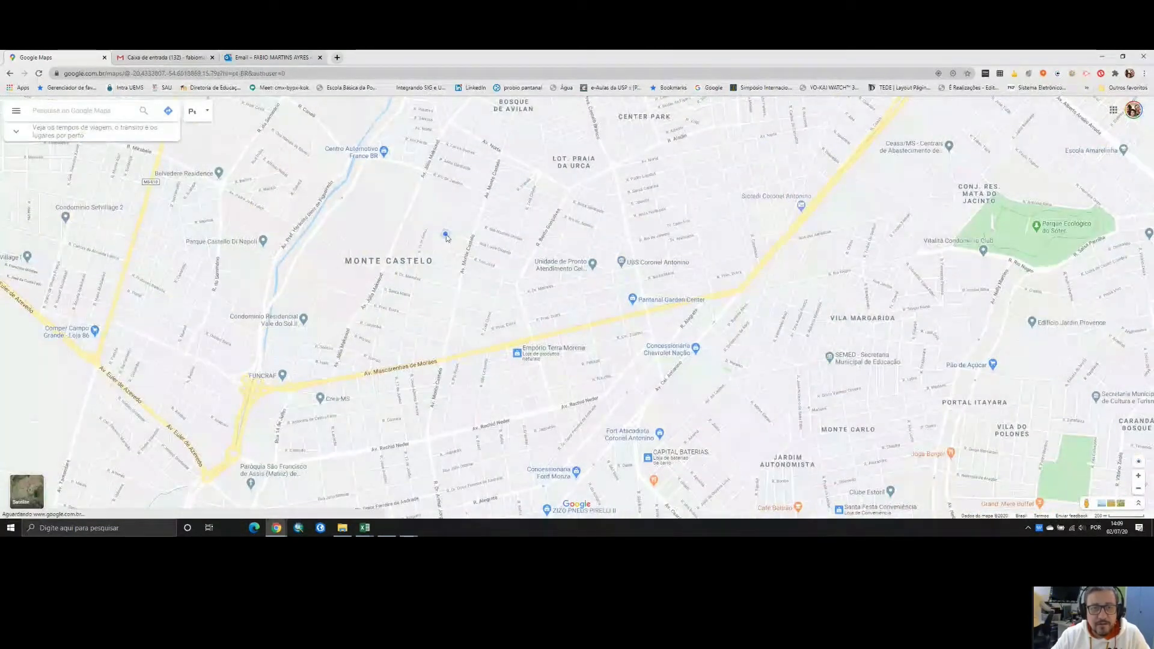
{"action": "scroll", "coordinate": [445, 236], "scroll_direction": "up", "scroll_amount": 3}
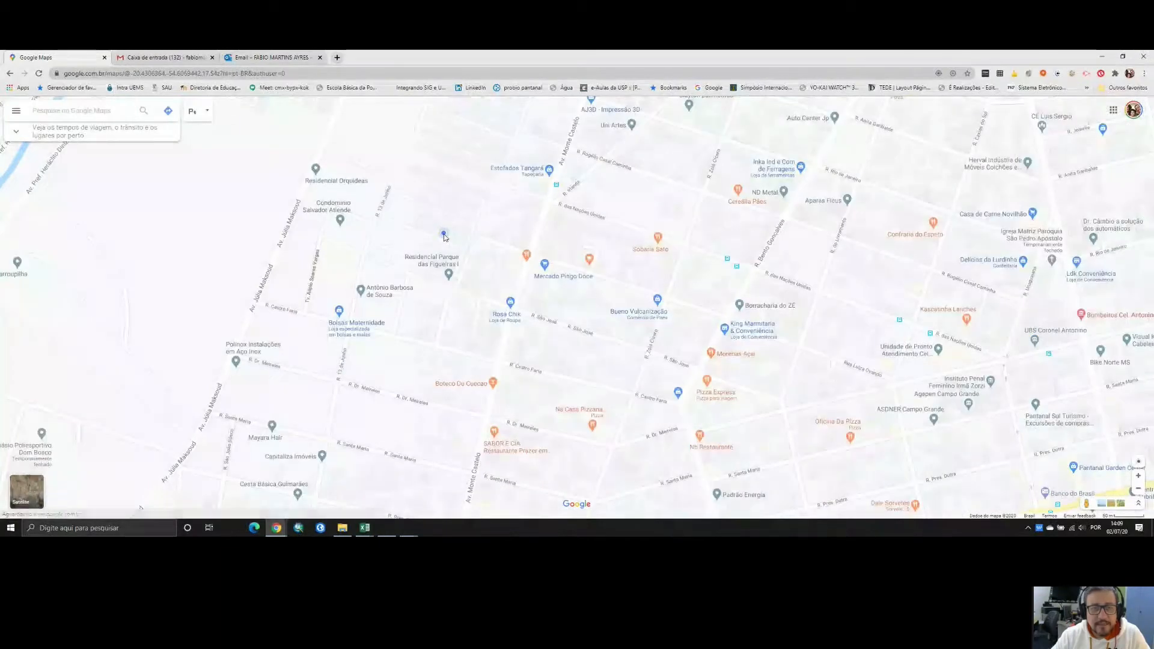
{"action": "scroll", "coordinate": [445, 235], "scroll_direction": "down", "scroll_amount": 1}
{"action": "scroll", "coordinate": [445, 235], "scroll_direction": "down", "scroll_amount": 4}
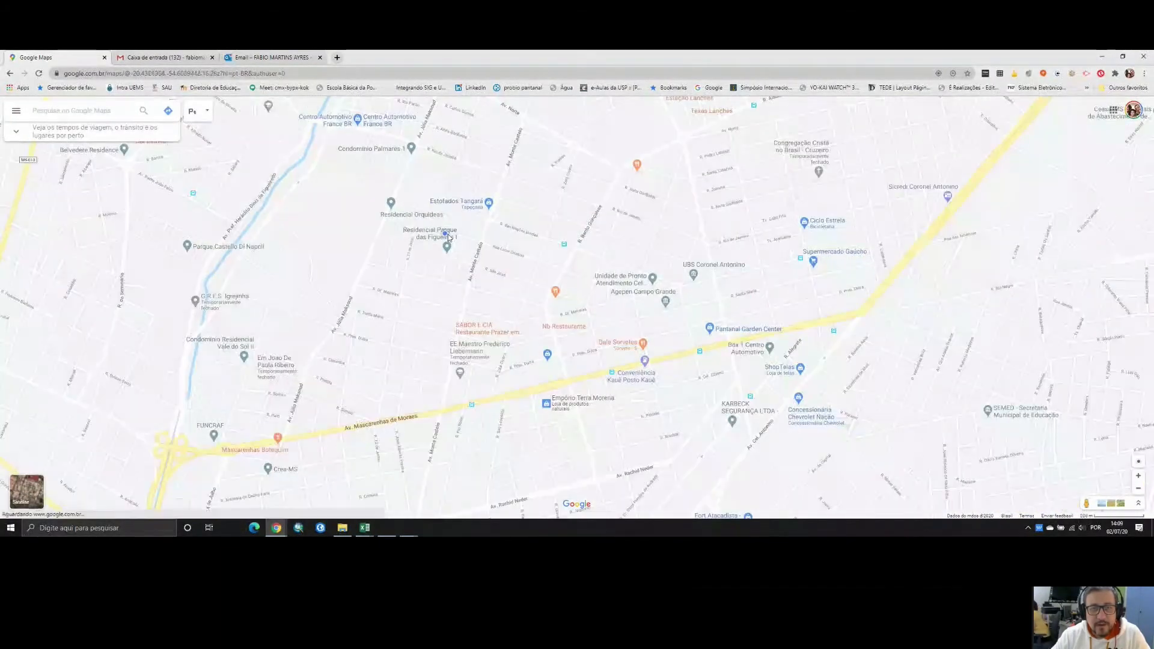
{"action": "scroll", "coordinate": [449, 236], "scroll_direction": "down", "scroll_amount": 2}
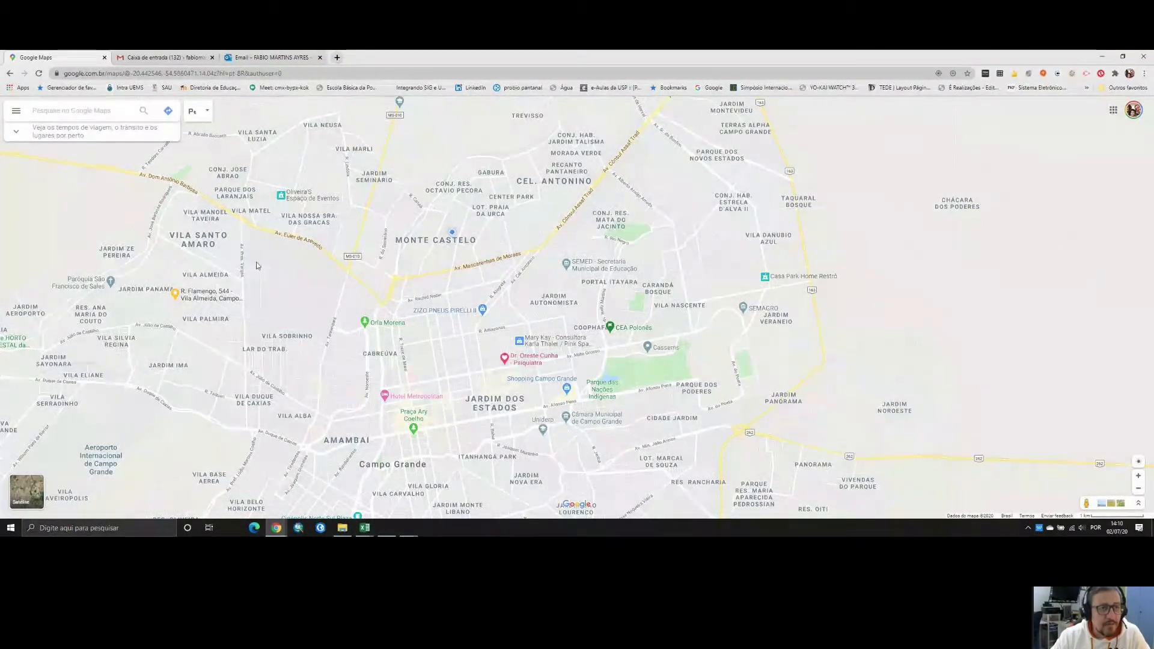
Create a new custom map from the saved maps in Seus lugares
{"action": "left_click", "coordinate": [17, 112]}
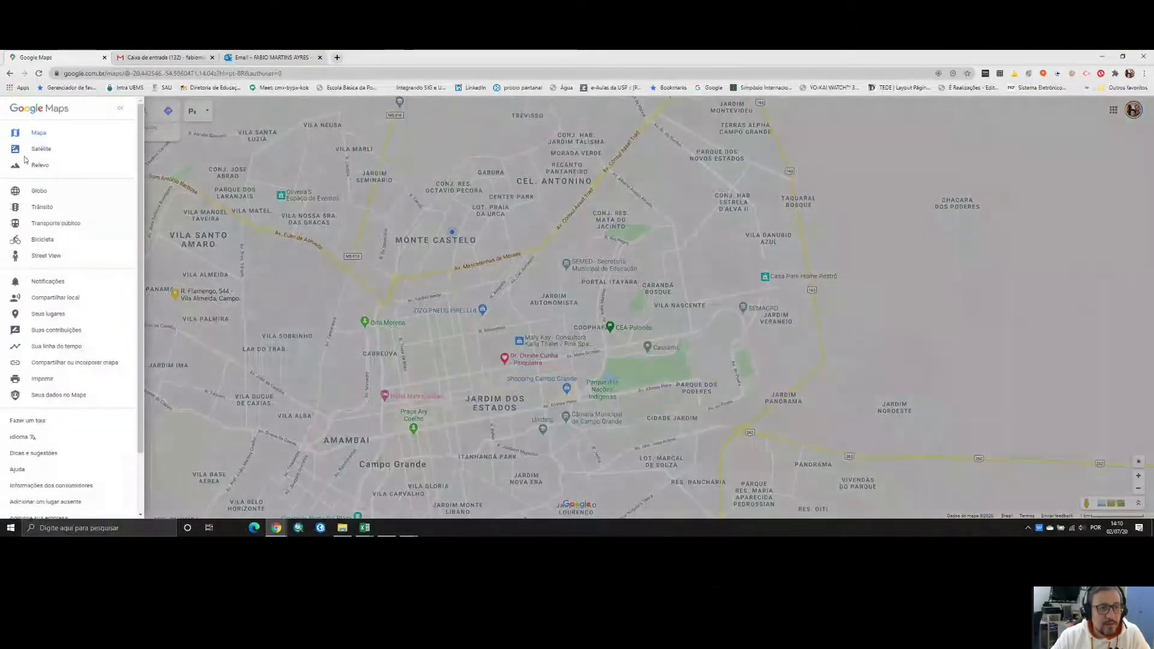
{"action": "left_click", "coordinate": [52, 318]}
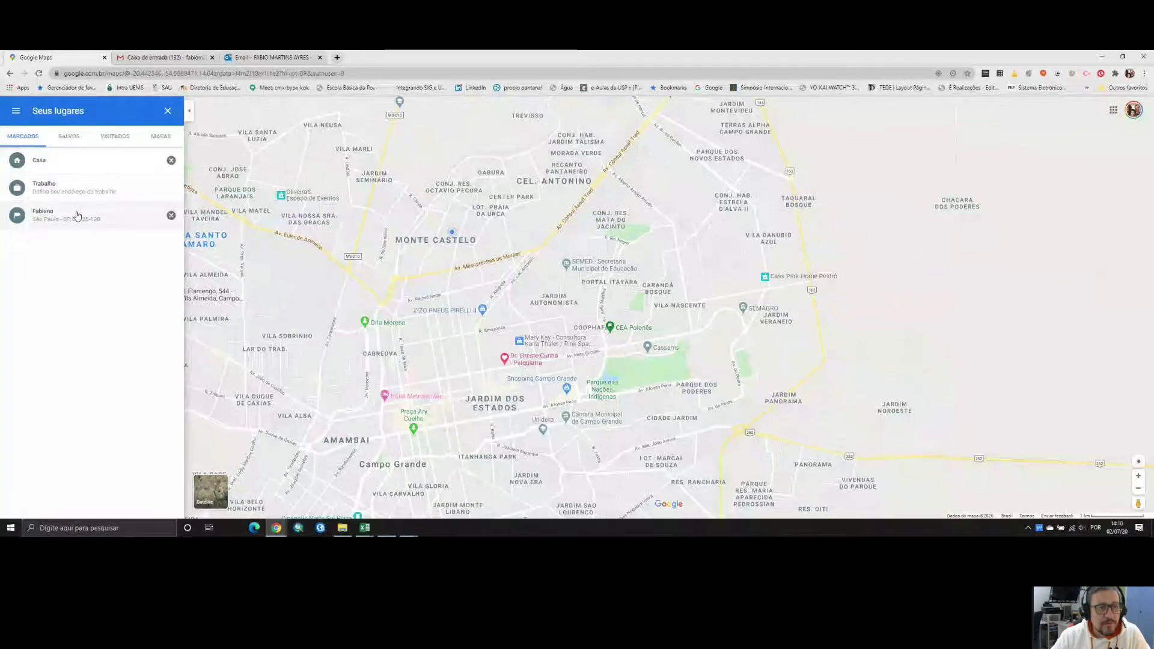
{"action": "left_click", "coordinate": [156, 139]}
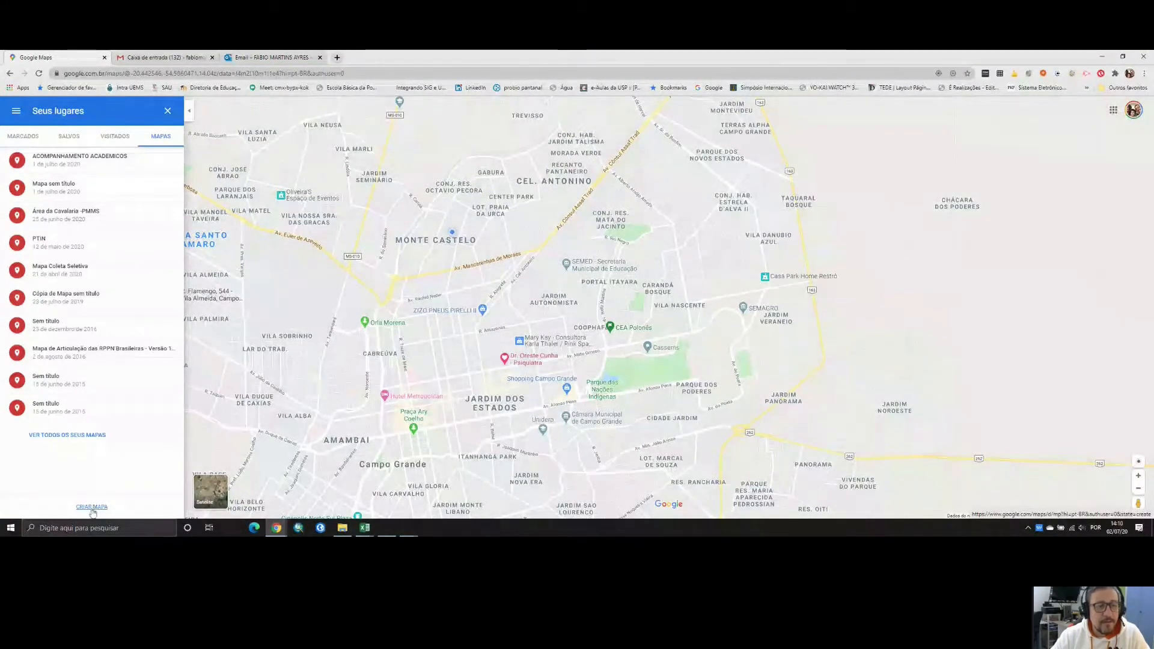
{"action": "left_click", "coordinate": [93, 508]}
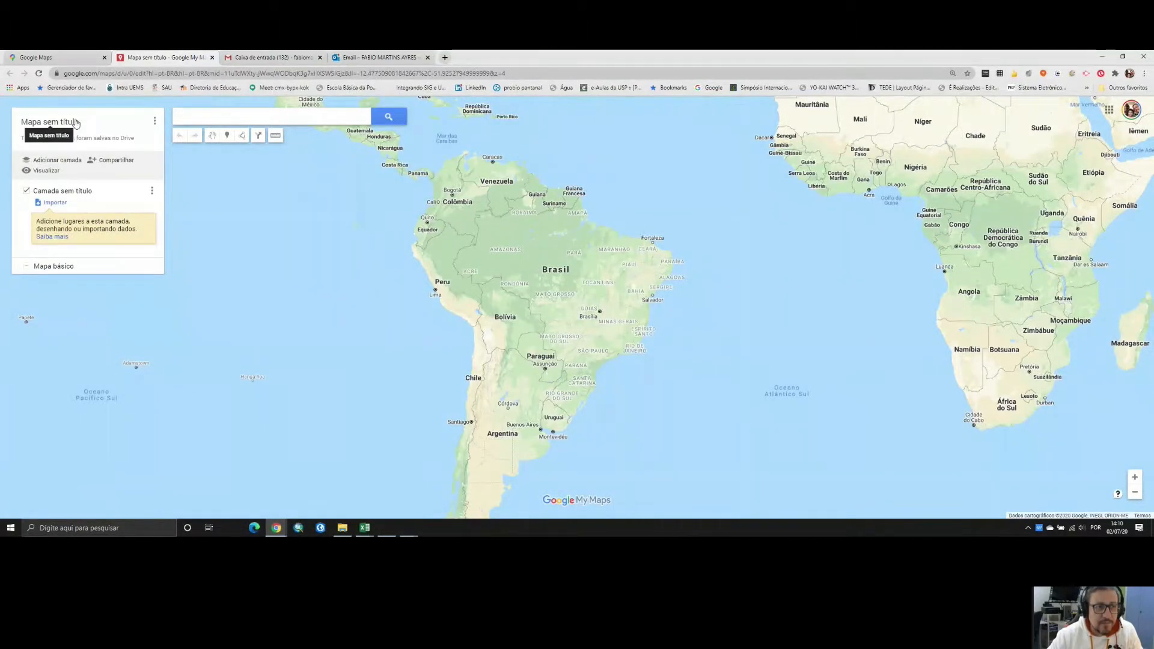
Title the new map "Localização Acadêmicos de Geografia 1 ano"
{"action": "left_click", "coordinate": [76, 122]}
{"action": "left_click_drag", "start_coordinate": [603, 294], "coordinate": [358, 273]}
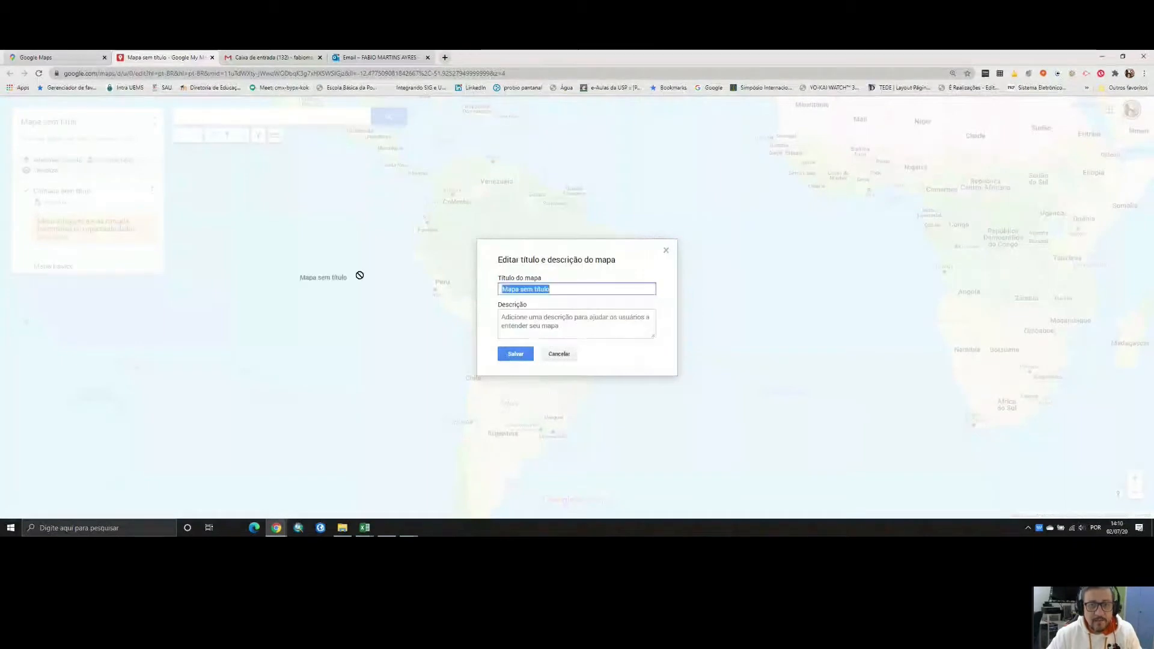
{"action": "type", "text": "Loc"}
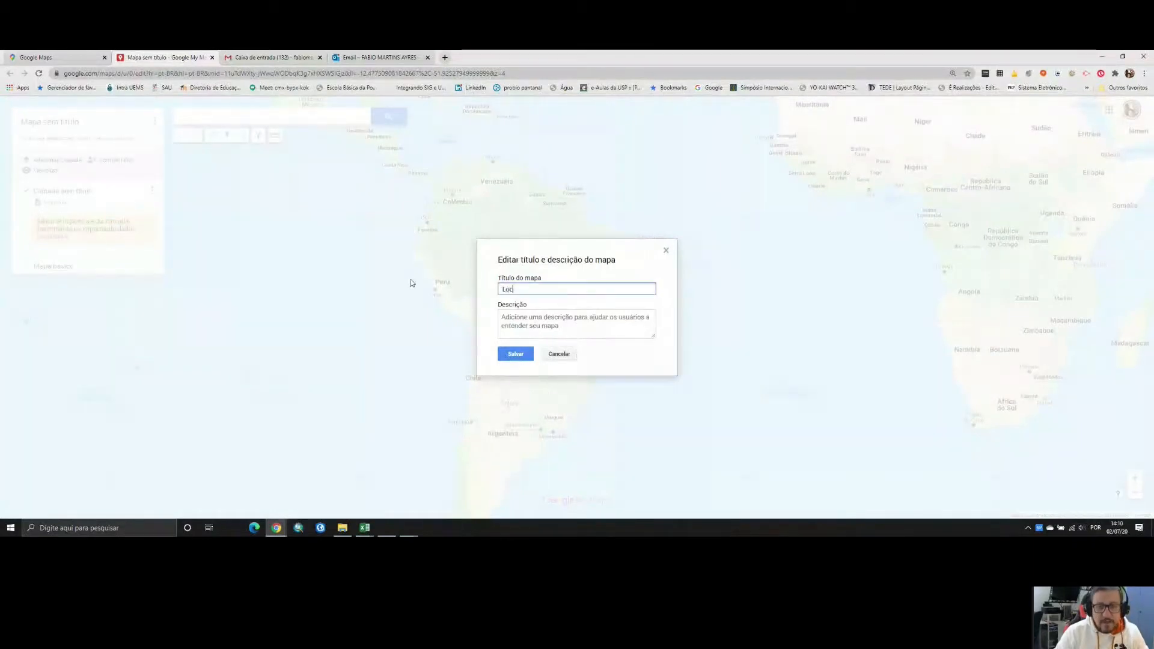
{"action": "type", "text": "alização Ac"}
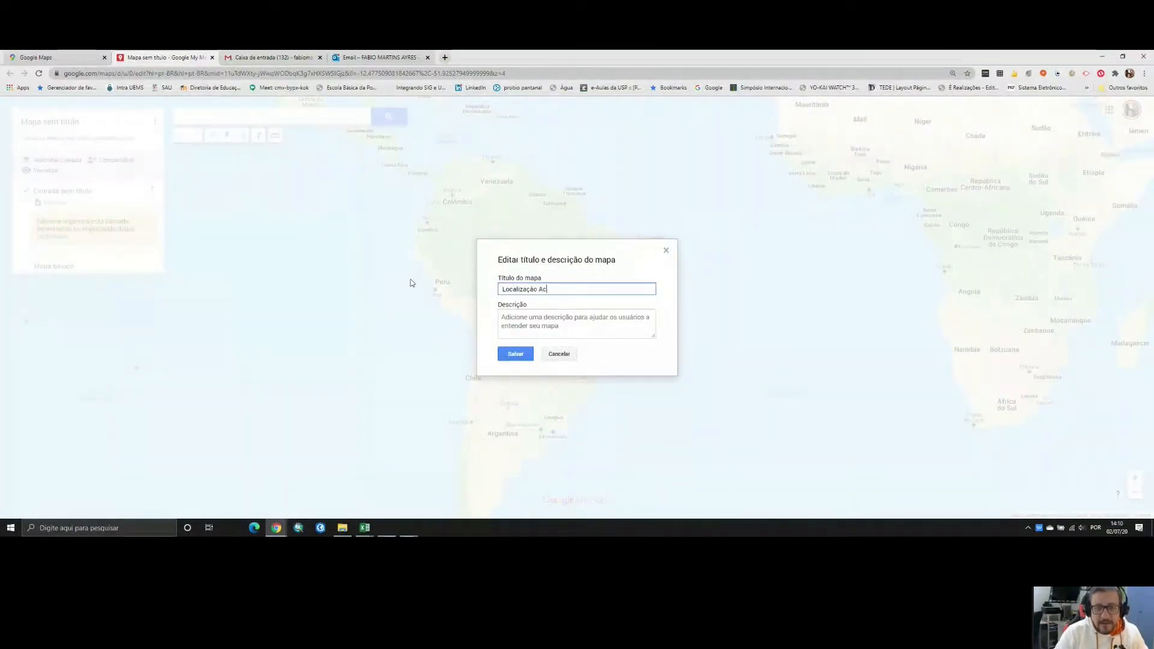
{"action": "type", "text": "adêmicos"}
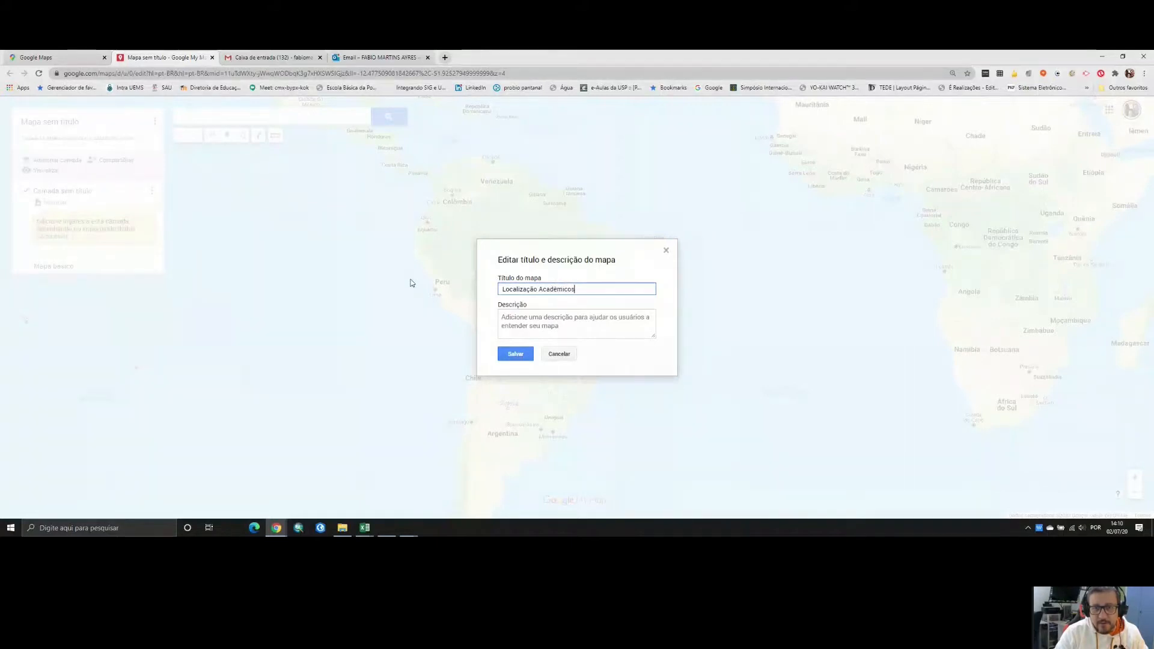
{"action": "type", "text": " de Geografia 1 ano"}
Add the map description "Este mapa tem objetivo de mostrar a localização dos acadêmicos de geografia" and save the details
{"action": "left_click", "coordinate": [564, 325]}
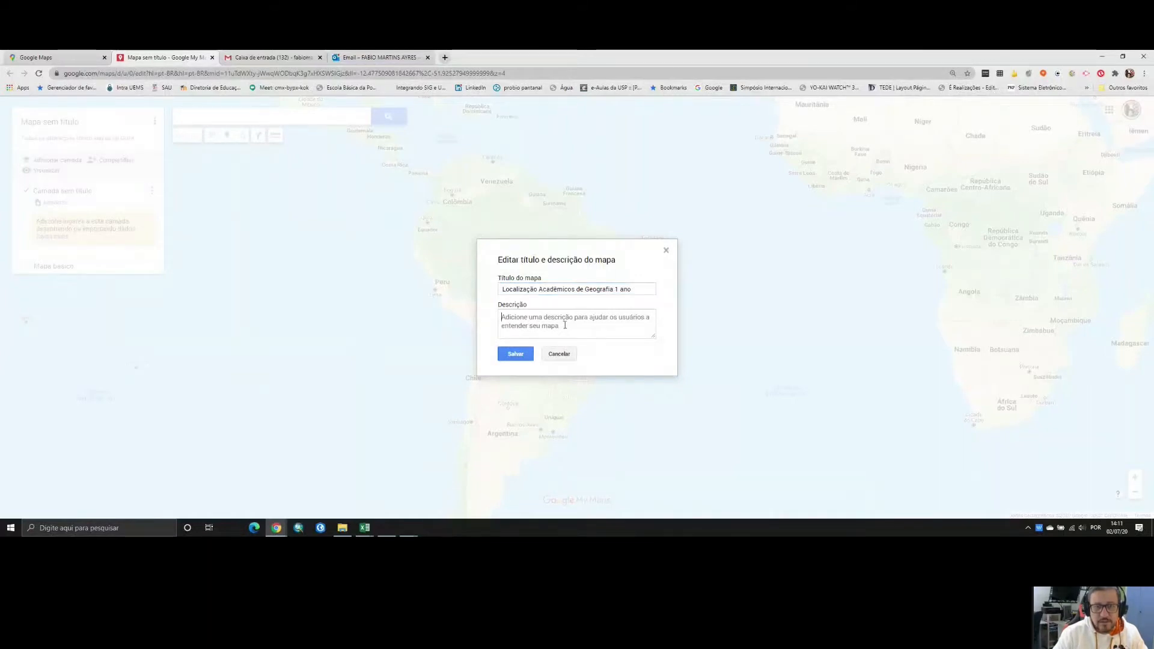
{"action": "type", "text": "Este"}
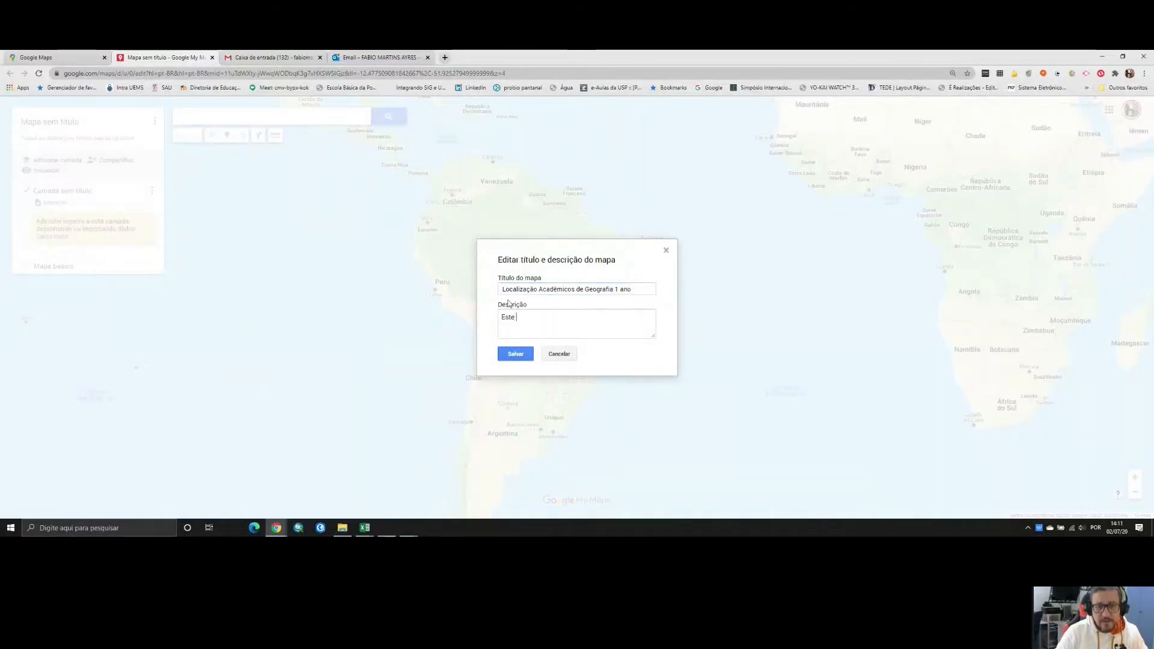
{"action": "type", "text": " mapa tem objetivo de "}
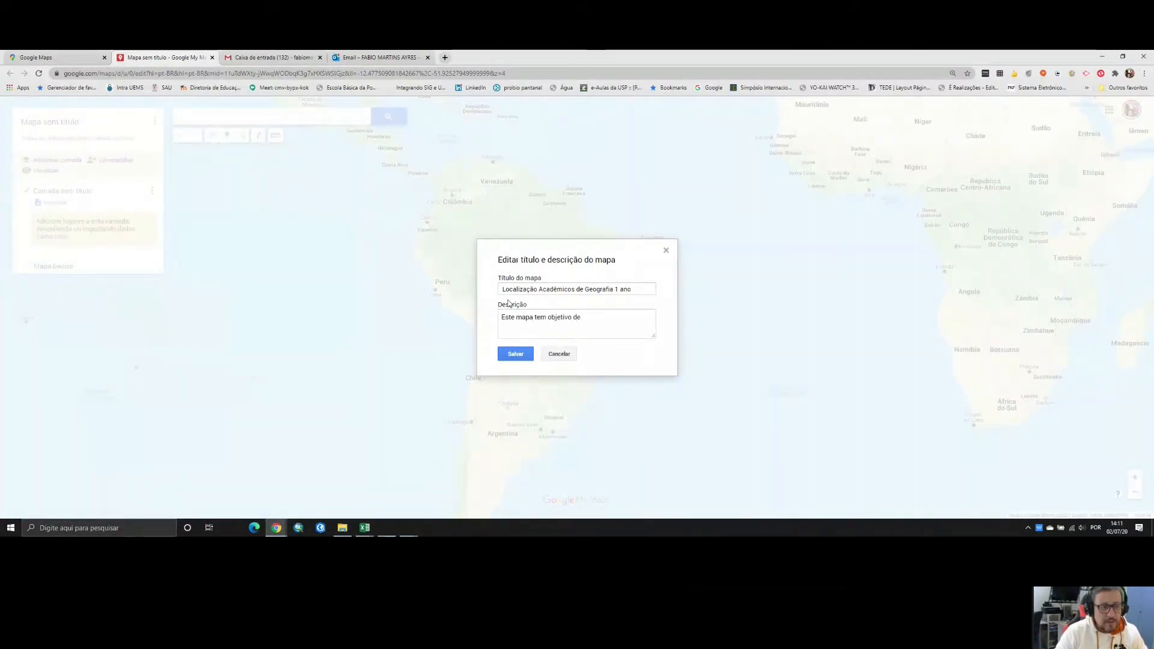
{"action": "type", "text": "mostrar a localiza"}
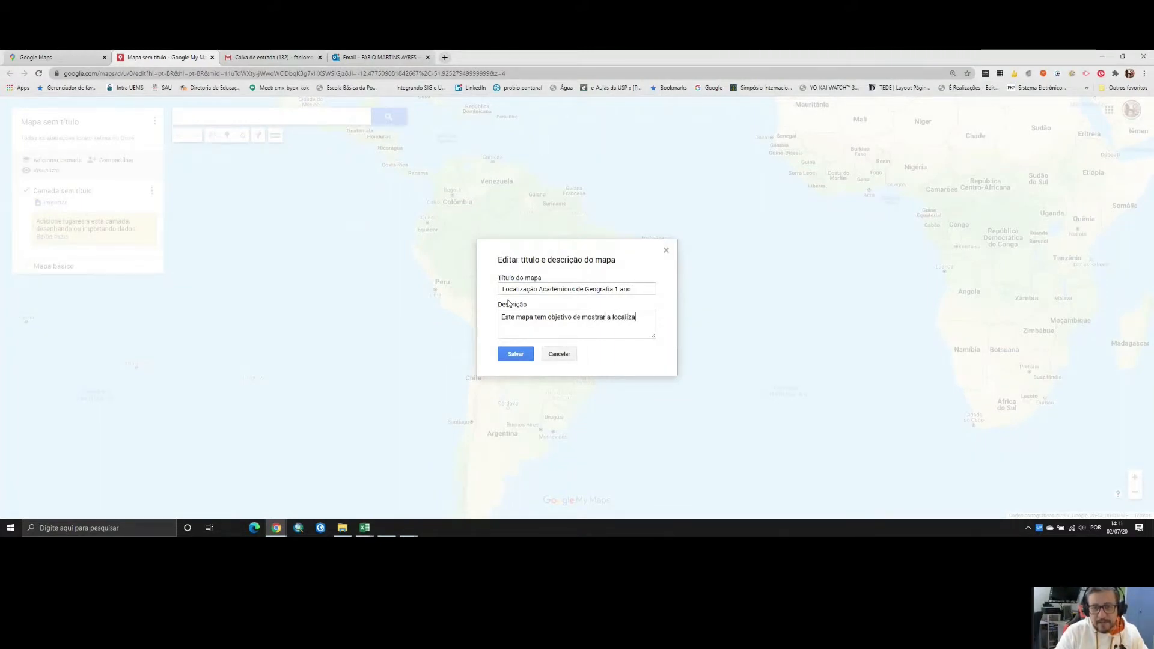
{"action": "type", "text": "ção dos acad"}
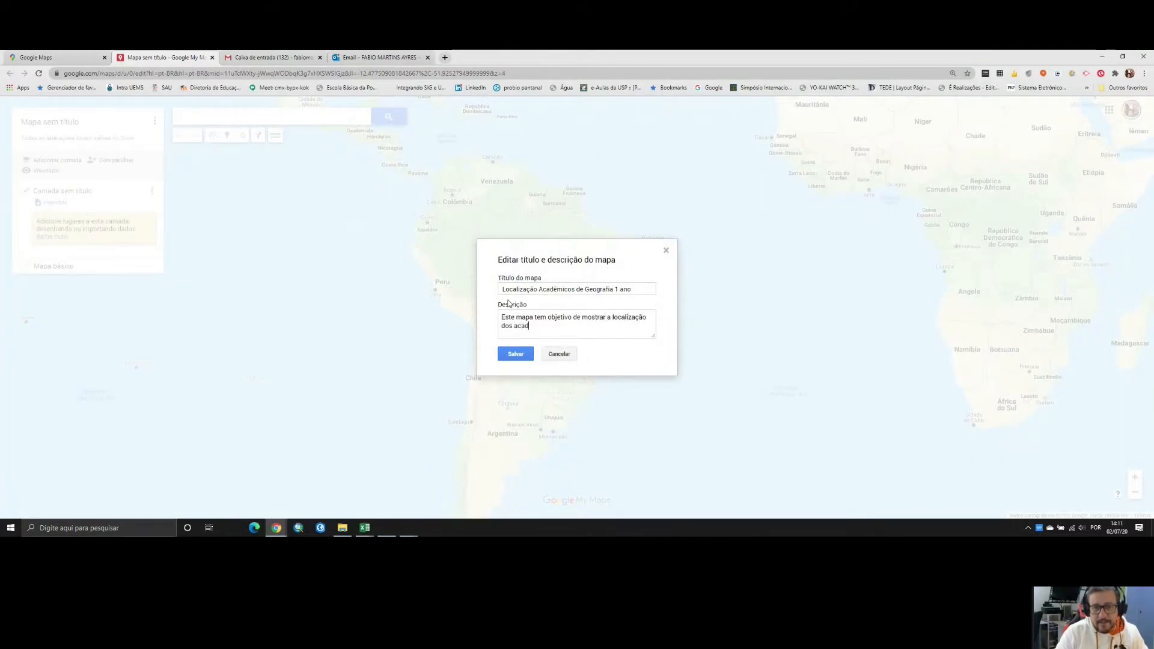
{"action": "type", "text": "êmicos "}
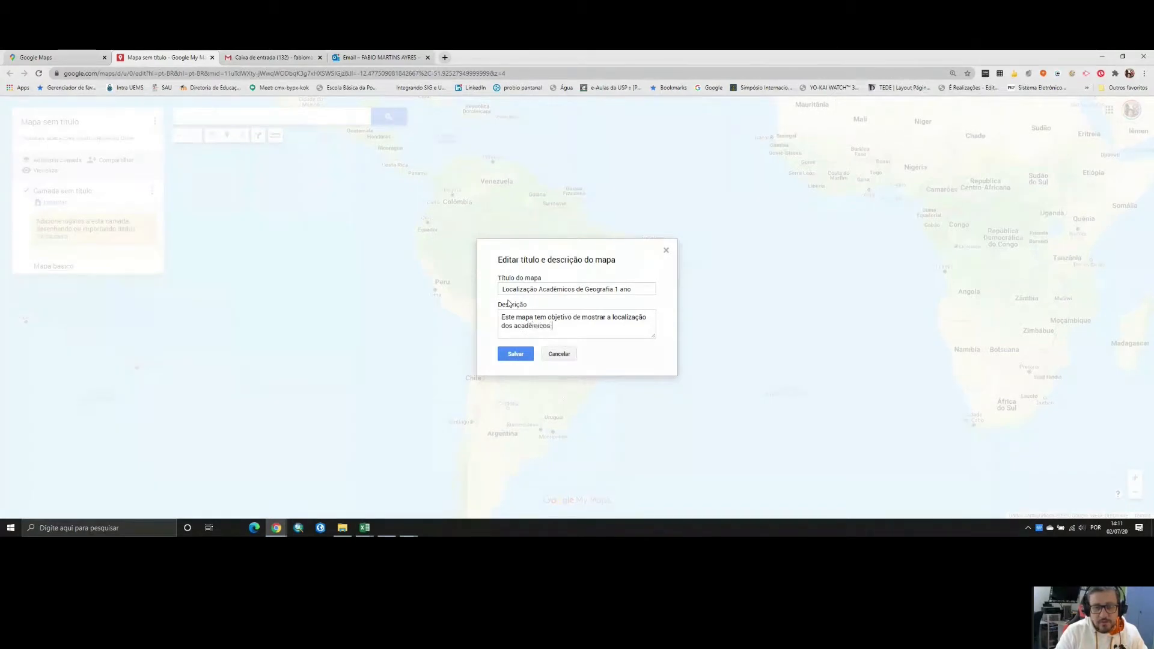
{"action": "type", "text": "de"}
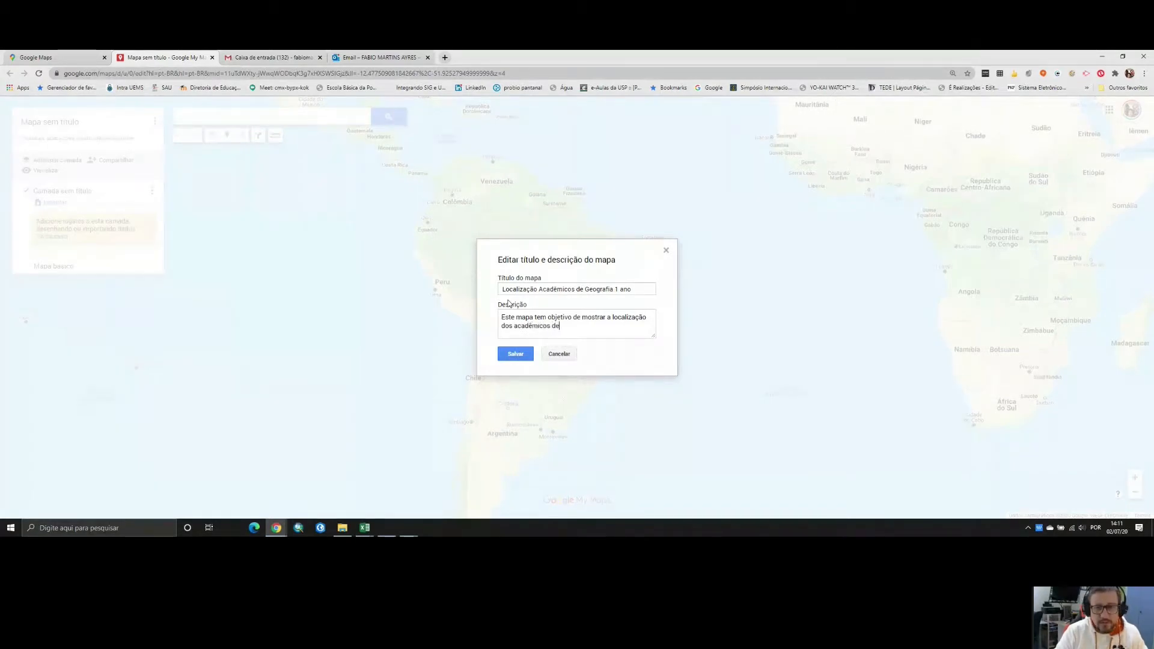
{"action": "type", "text": " geografia"}
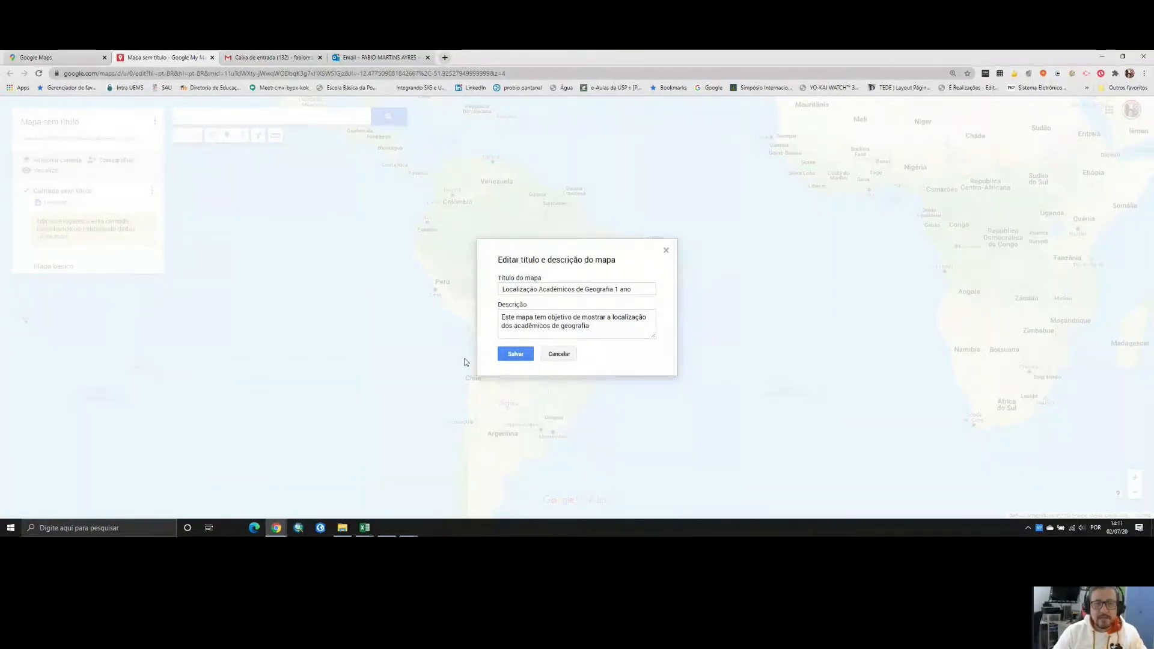
{"action": "left_click", "coordinate": [515, 353]}
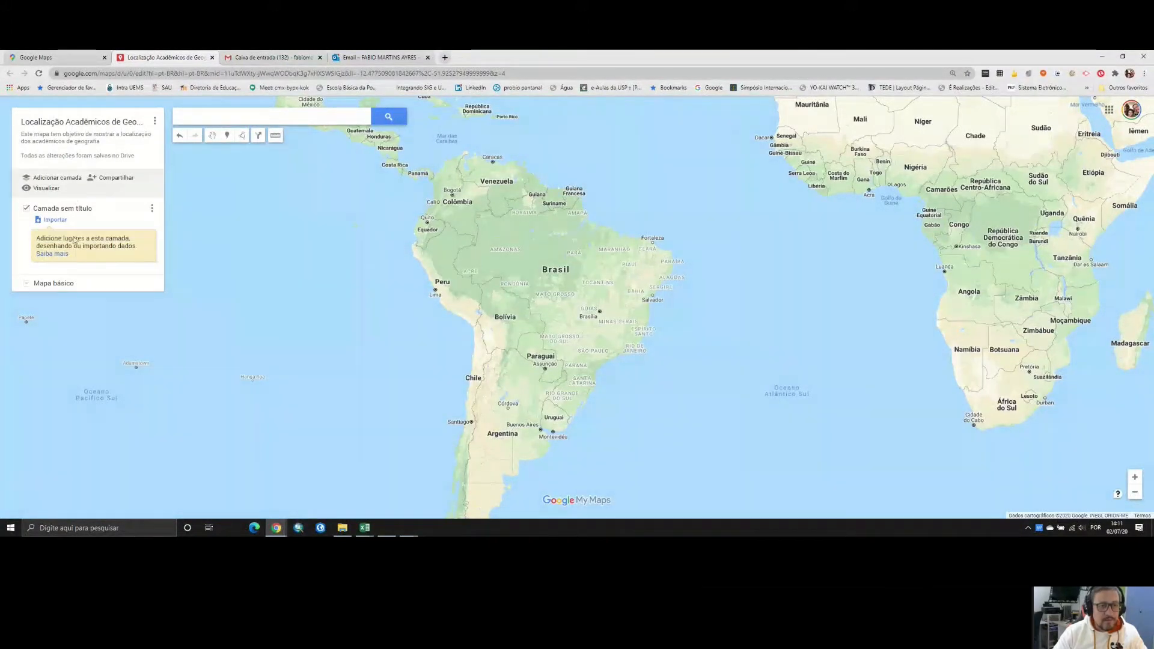
Add a second layer to the map and upload ENDEREÇOS1.csv from the INTRODUÇÃO A CARTOGRAFIA folder for import
{"action": "left_click", "coordinate": [47, 179]}
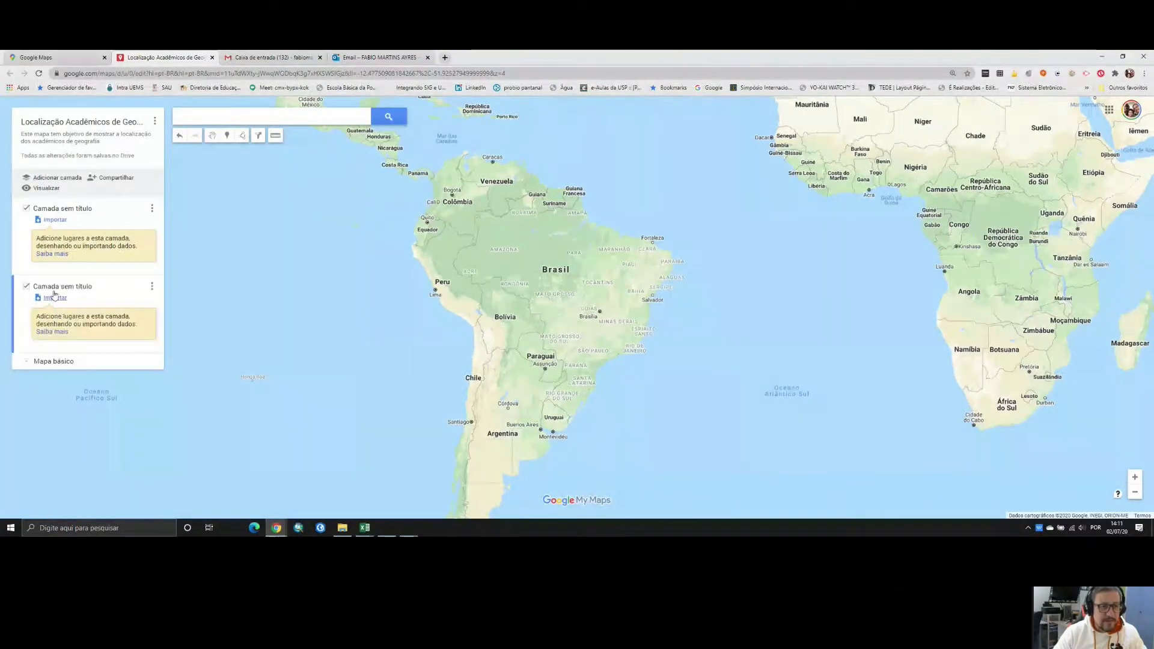
{"action": "left_click", "coordinate": [55, 222]}
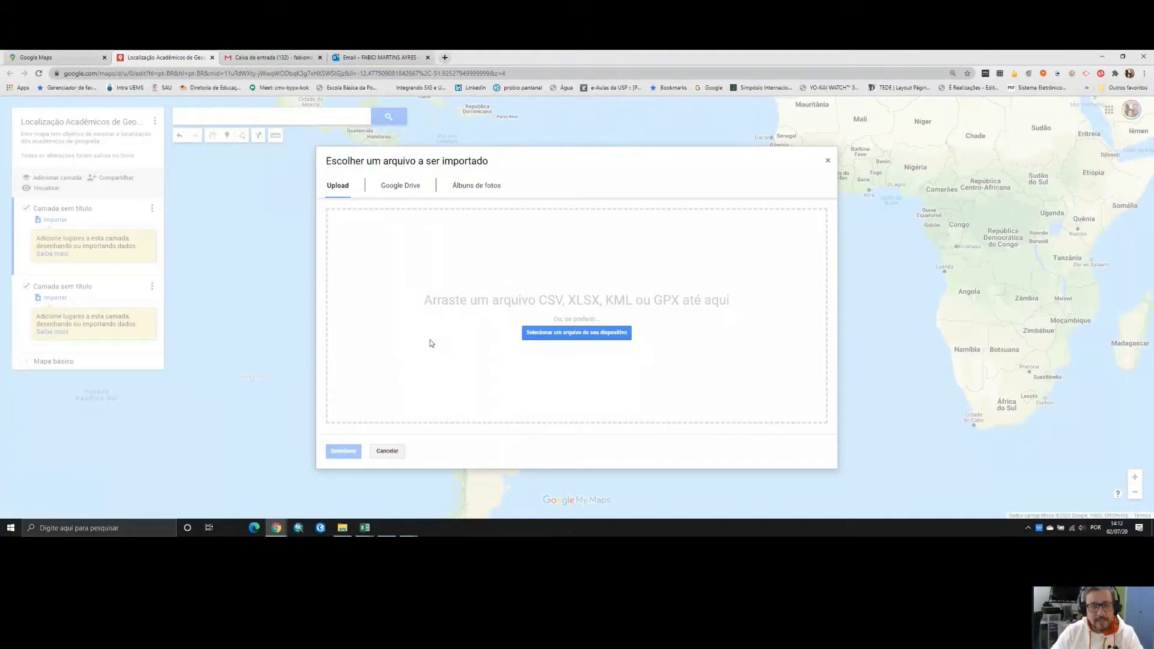
{"action": "left_click", "coordinate": [347, 528]}
{"action": "left_click", "coordinate": [129, 179]}
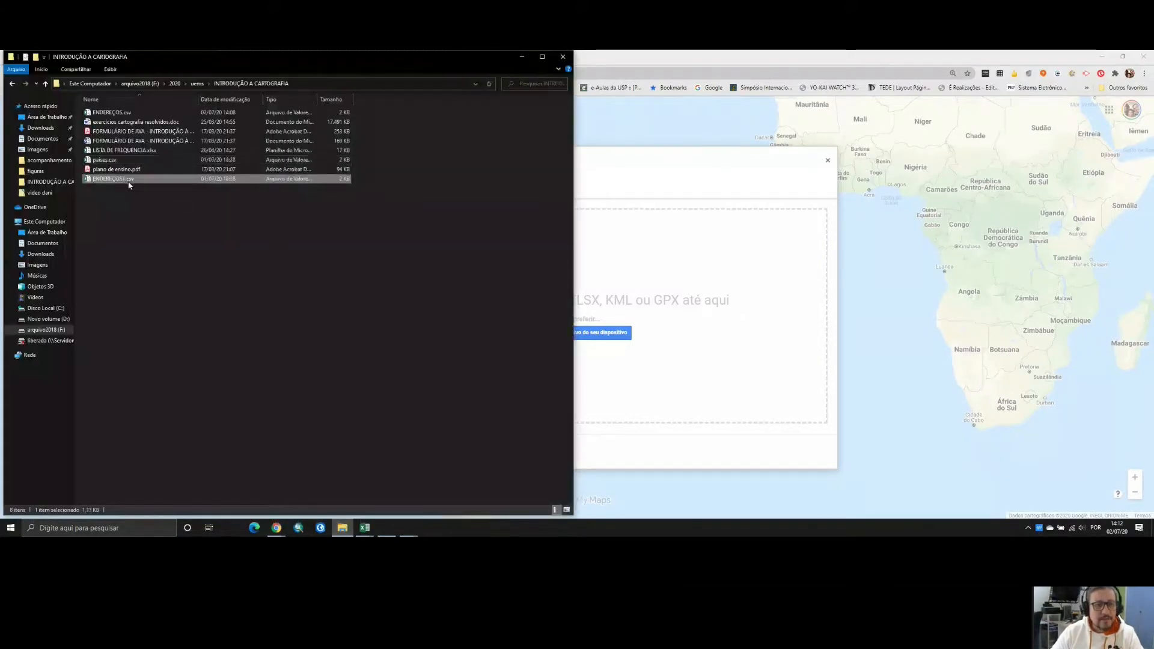
{"action": "left_click_drag", "start_coordinate": [99, 182], "coordinate": [631, 323]}
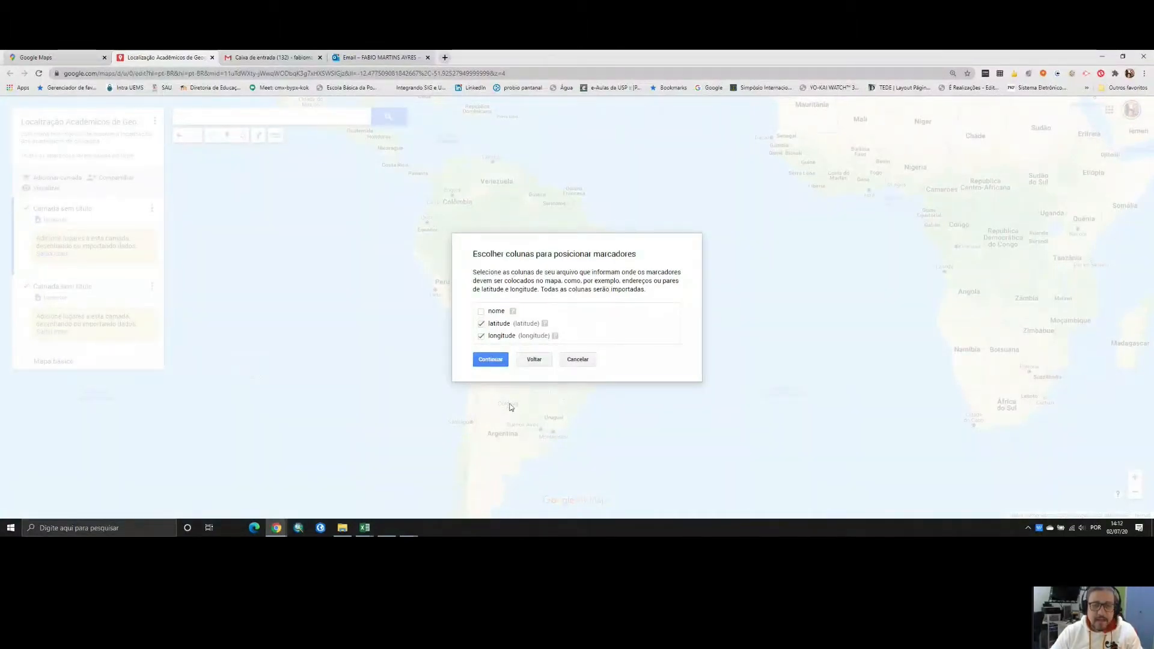
Position the imported markers by the latitude and longitude columns and title them with the nome column
{"action": "left_click", "coordinate": [490, 359]}
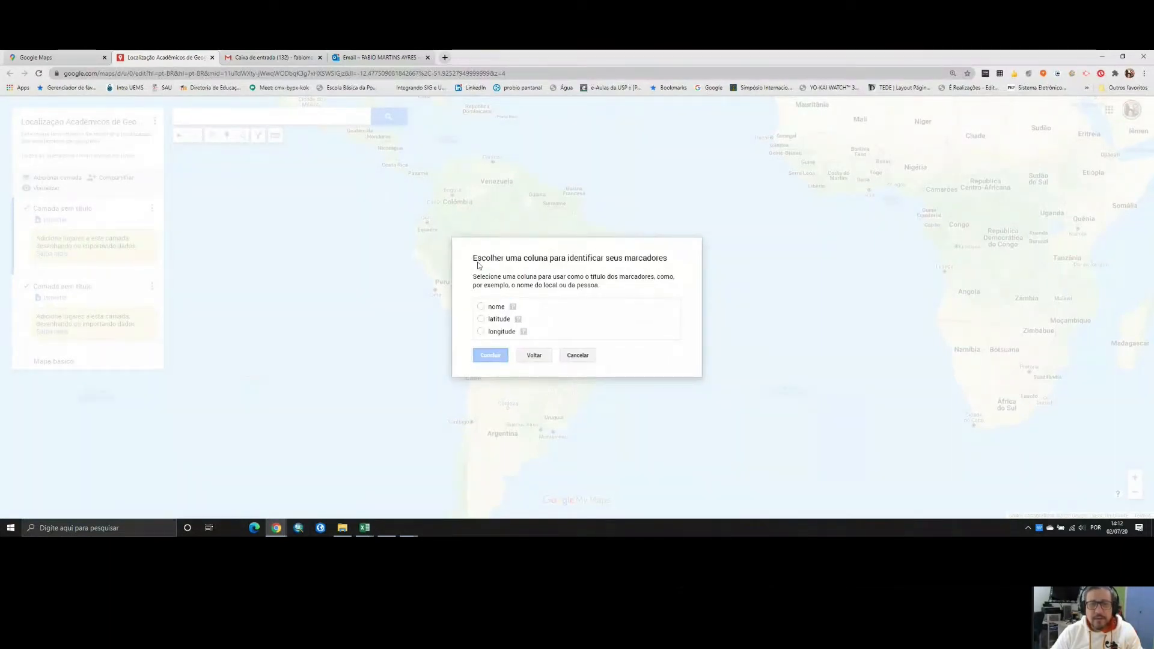
{"action": "left_click", "coordinate": [481, 308]}
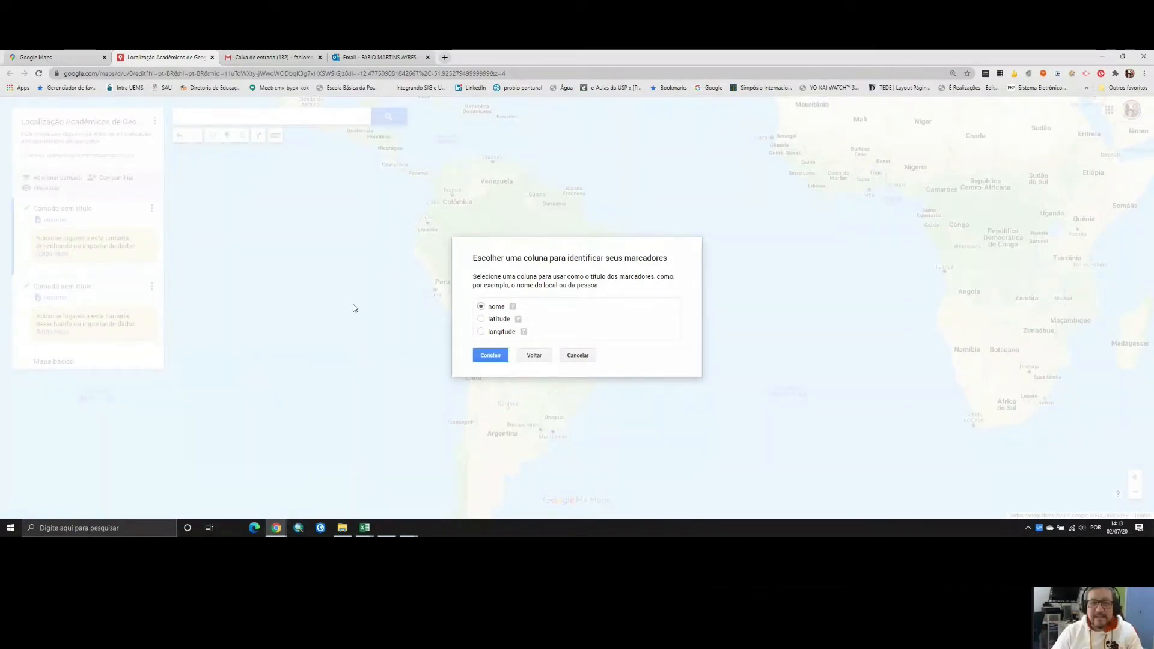
{"action": "left_click", "coordinate": [491, 356]}
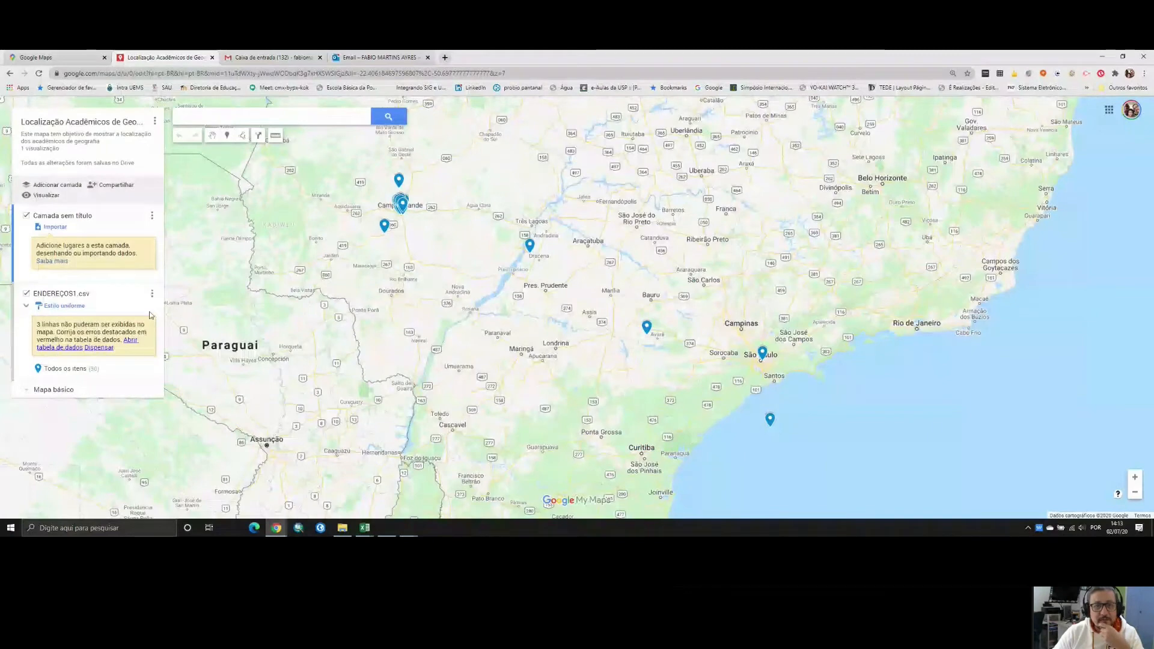
{"action": "scroll", "coordinate": [373, 204], "scroll_direction": "up", "scroll_amount": 3}
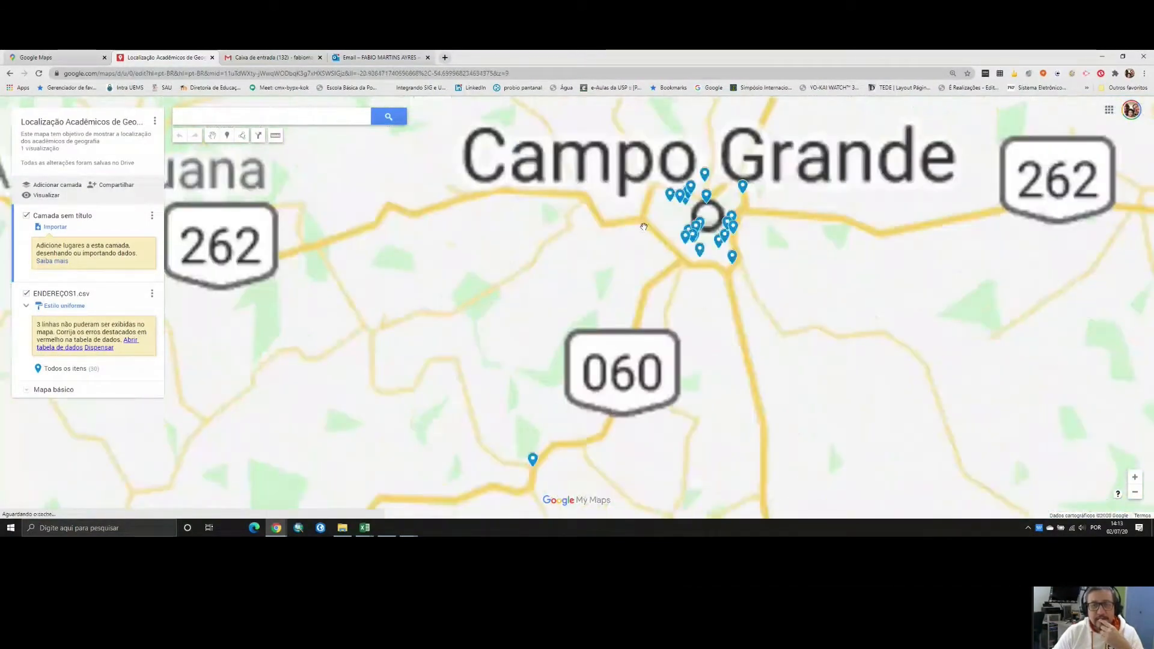
Inspect the details of three imported markers in the eastern and southern parts of Campo Grande
{"action": "scroll", "coordinate": [644, 227], "scroll_direction": "up", "scroll_amount": 4}
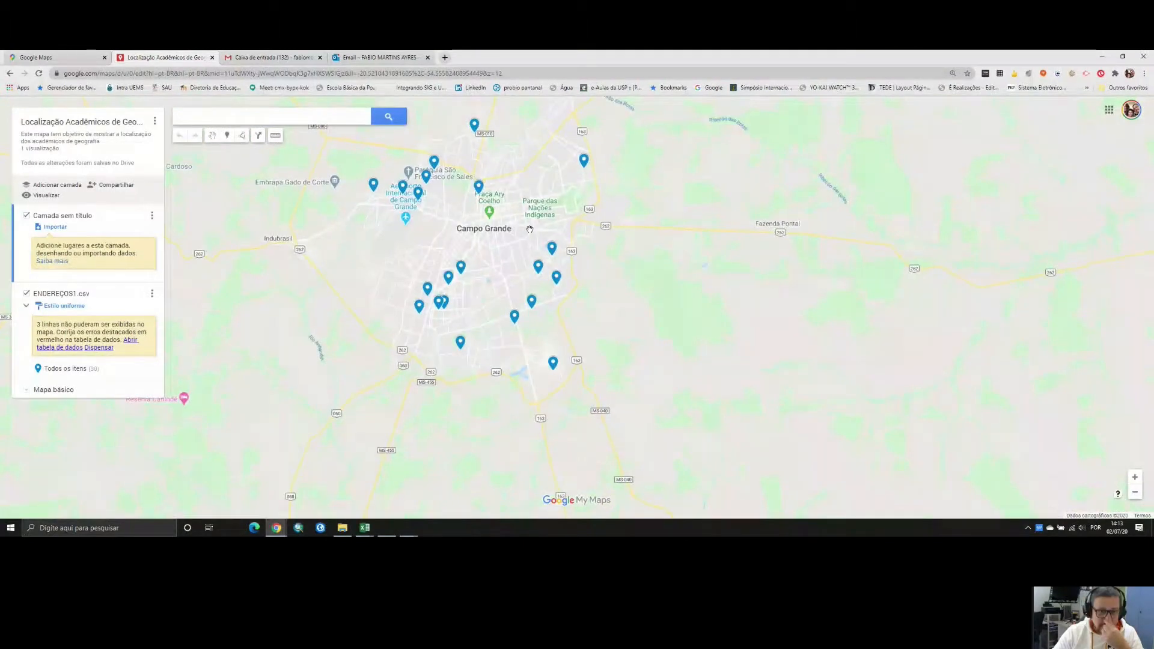
{"action": "left_click_drag", "start_coordinate": [526, 218], "coordinate": [530, 217]}
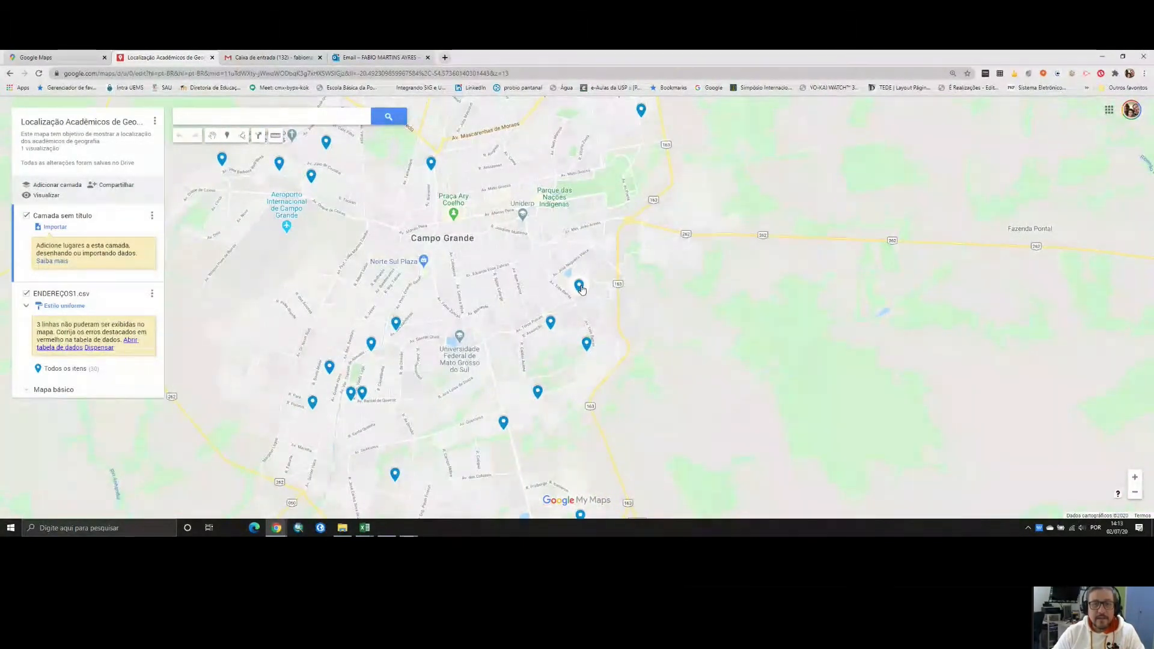
{"action": "left_click", "coordinate": [580, 289]}
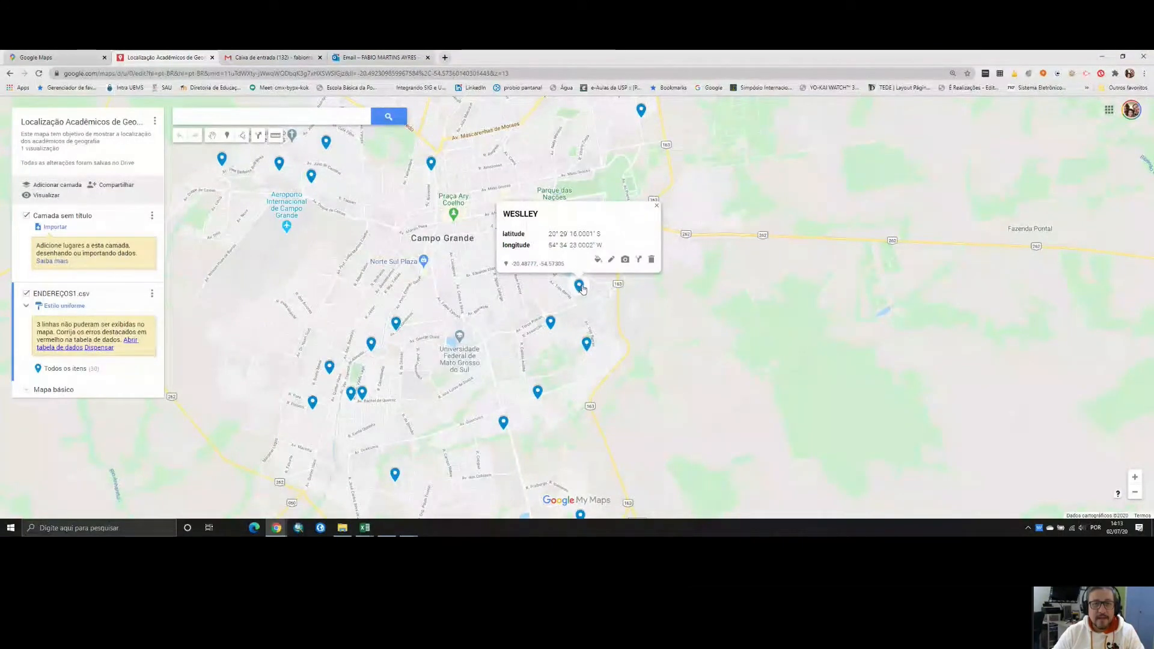
{"action": "left_click", "coordinate": [551, 324]}
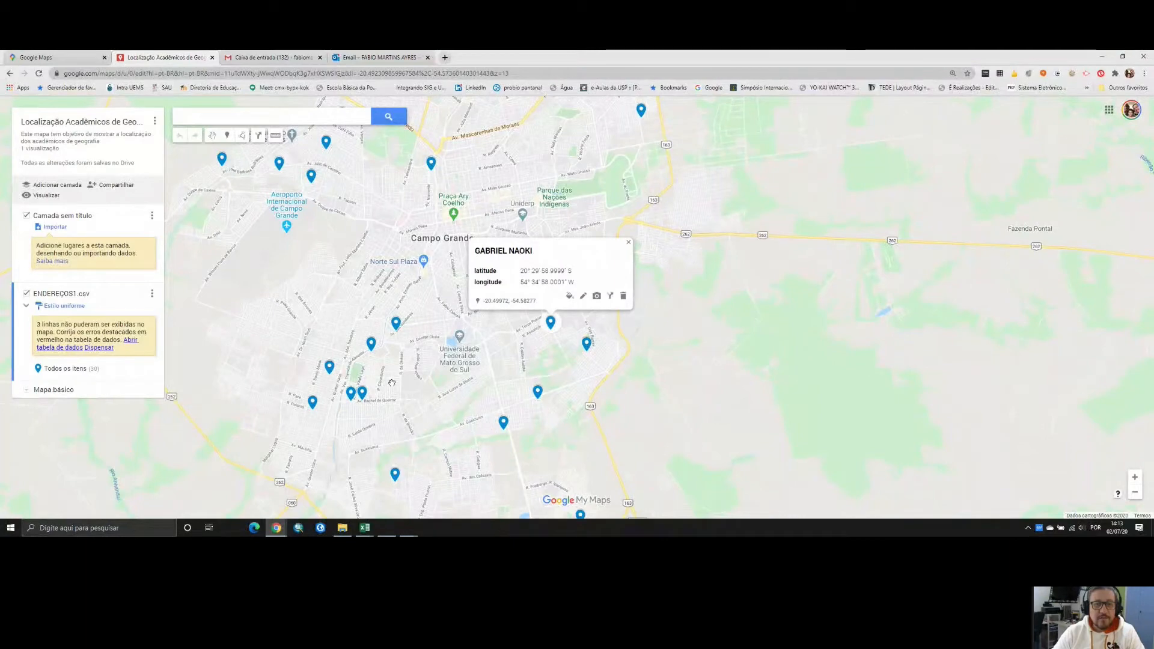
{"action": "left_click", "coordinate": [363, 394]}
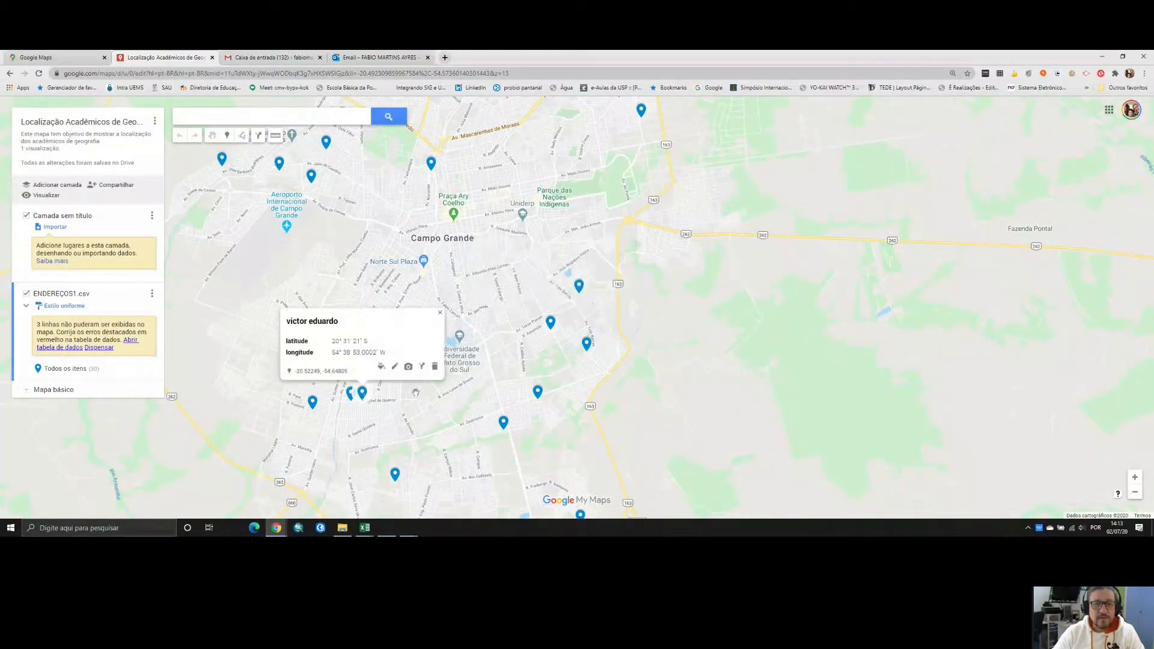
{"action": "scroll", "coordinate": [415, 392], "scroll_direction": "down", "scroll_amount": 2}
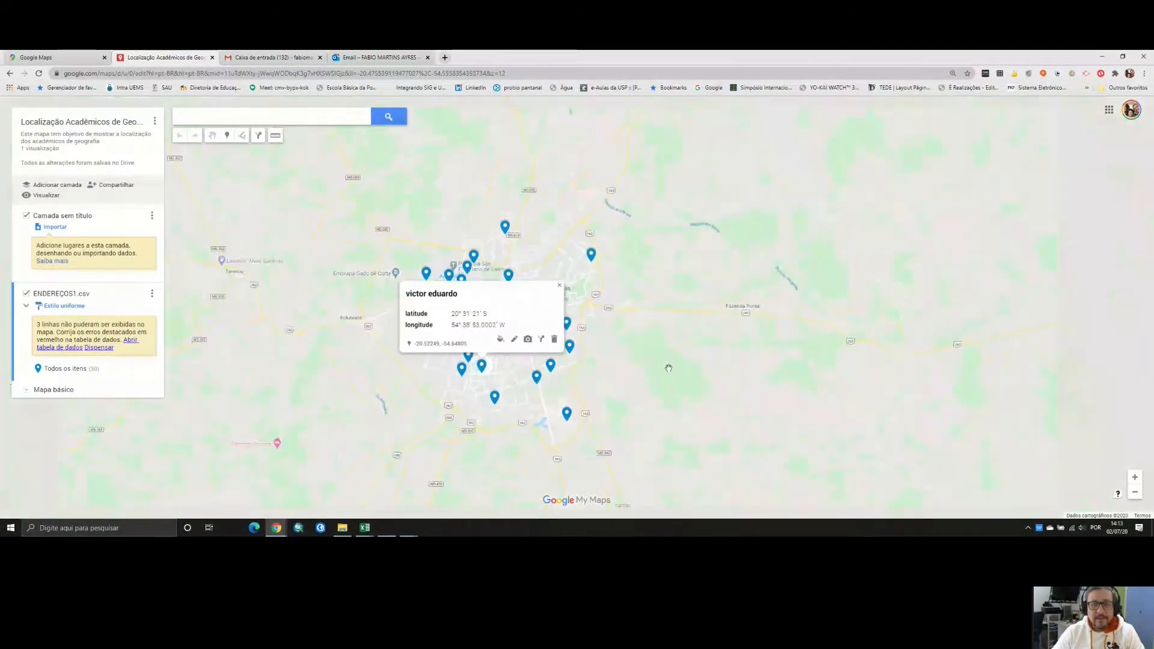
{"action": "scroll", "coordinate": [577, 346], "scroll_direction": "down", "scroll_amount": 2}
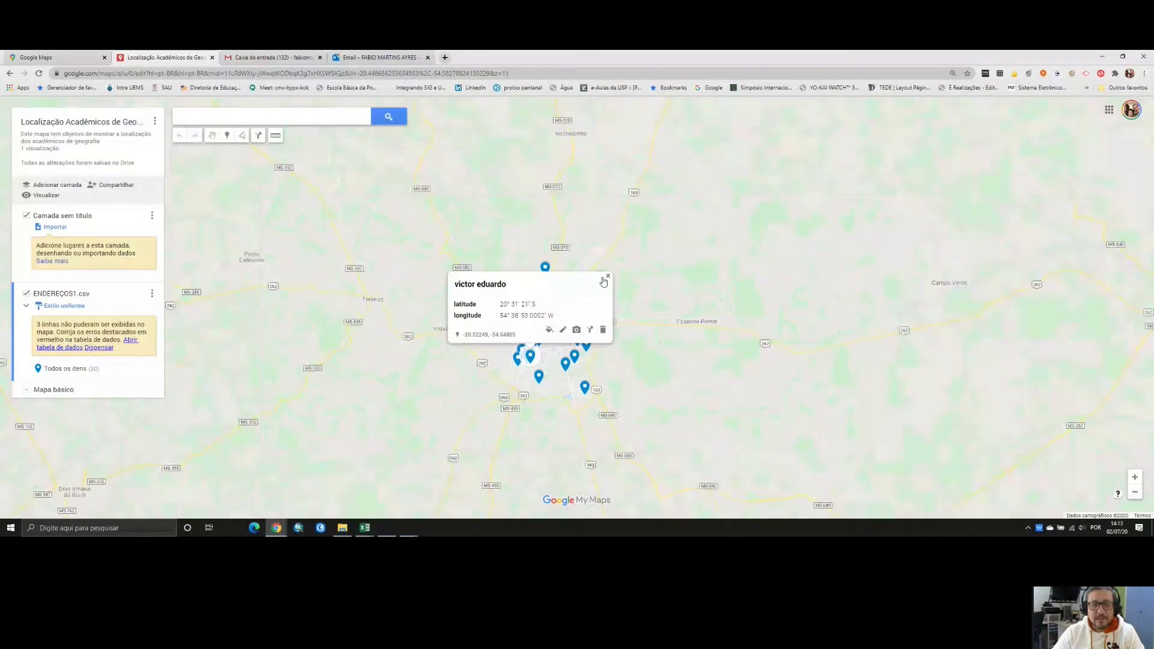
{"action": "left_click", "coordinate": [604, 278]}
Inspect the details of the marker beside the Paraná river, south of Três Lagoas
{"action": "scroll", "coordinate": [717, 321], "scroll_direction": "down", "scroll_amount": 2}
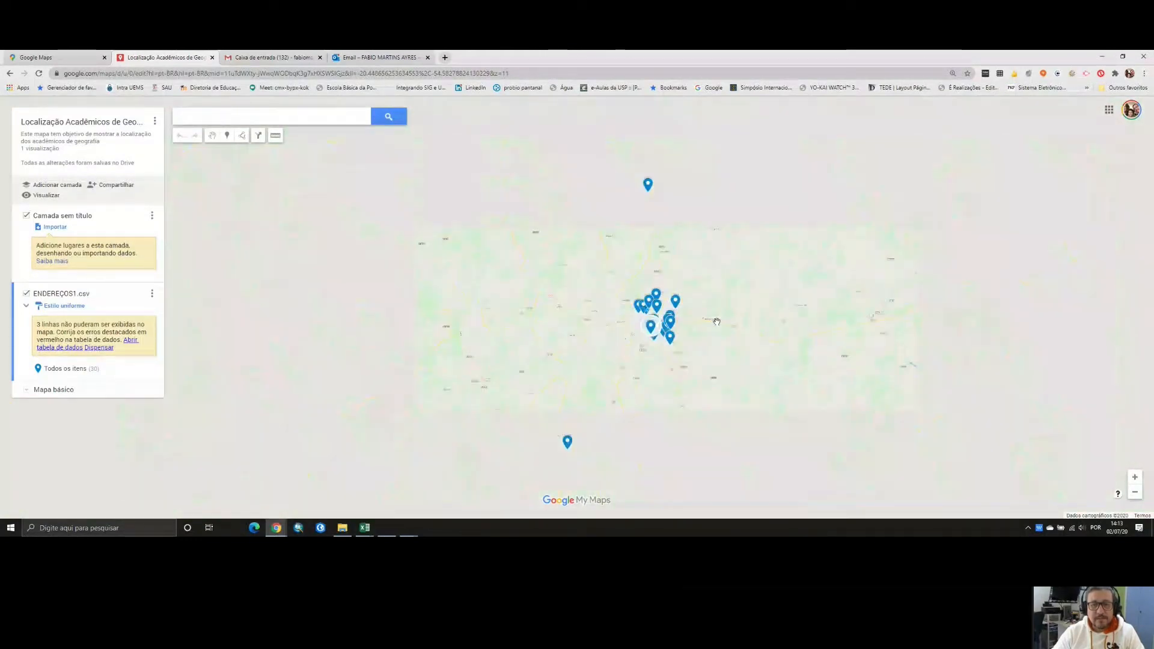
{"action": "scroll", "coordinate": [716, 322], "scroll_direction": "down", "scroll_amount": 2}
{"action": "left_click_drag", "start_coordinate": [544, 277], "coordinate": [321, 227]}
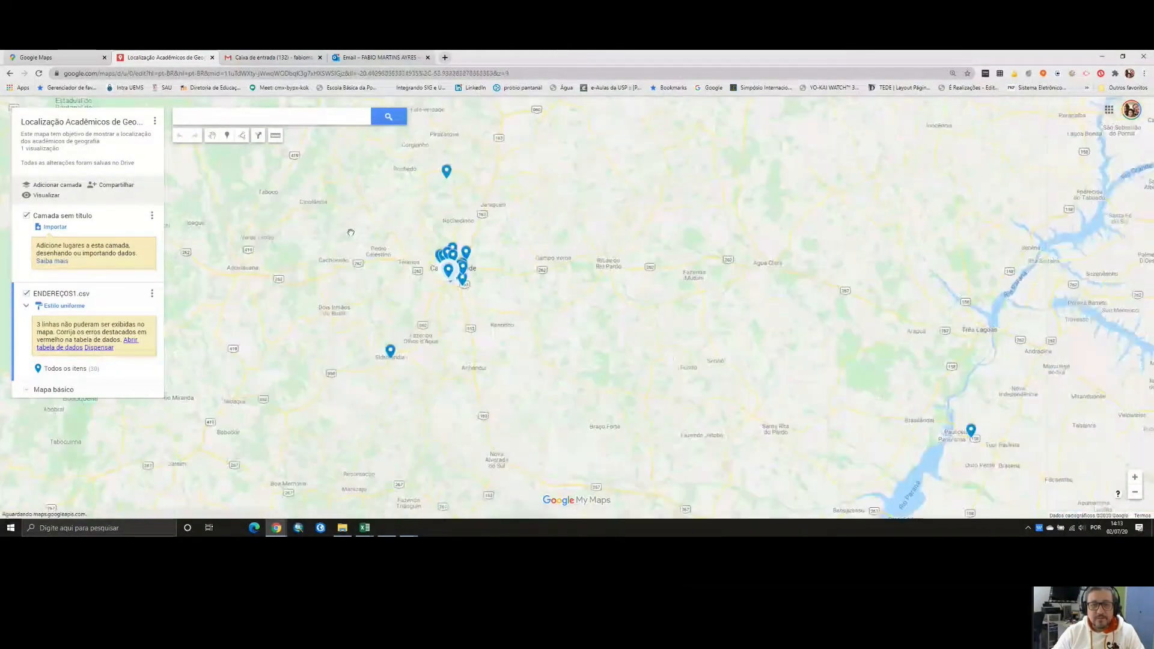
{"action": "left_click_drag", "start_coordinate": [740, 297], "coordinate": [512, 166]}
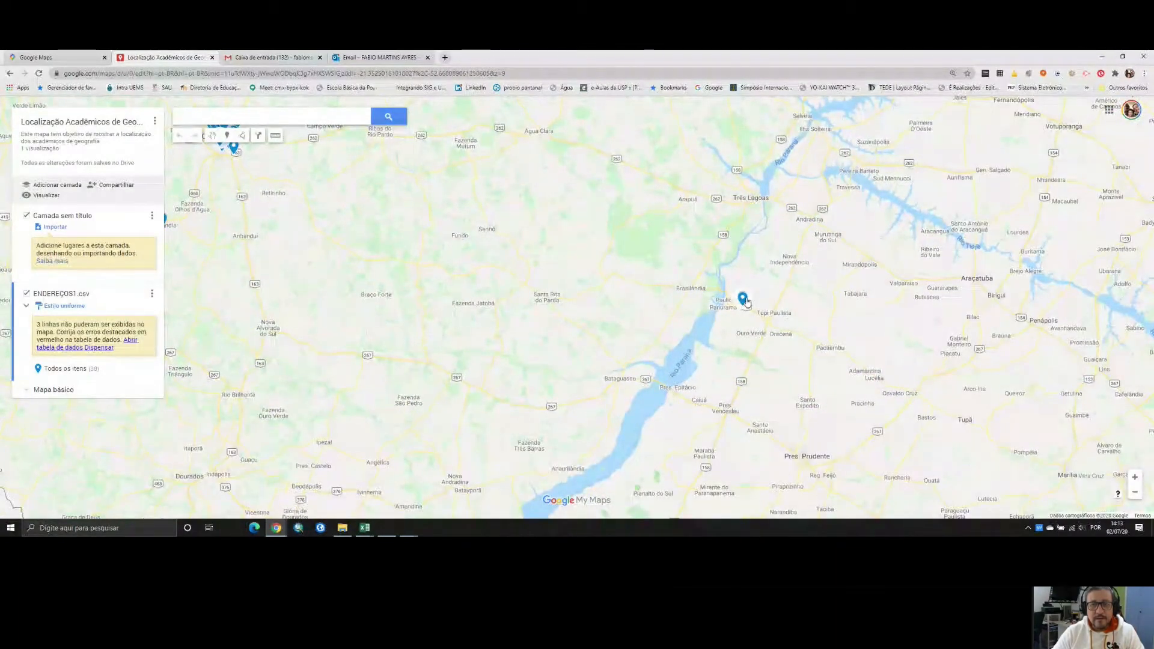
{"action": "left_click", "coordinate": [743, 298]}
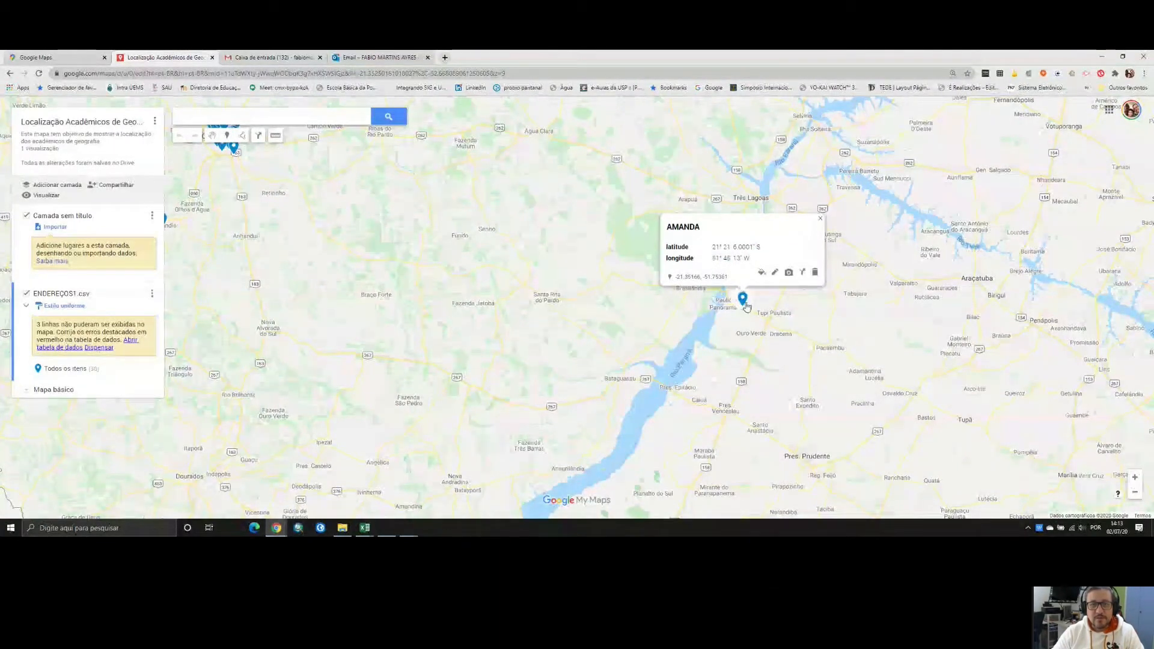
Inspect the details and surroundings of the marker placed in the ocean south of Santos
{"action": "scroll", "coordinate": [745, 306], "scroll_direction": "down", "scroll_amount": 2}
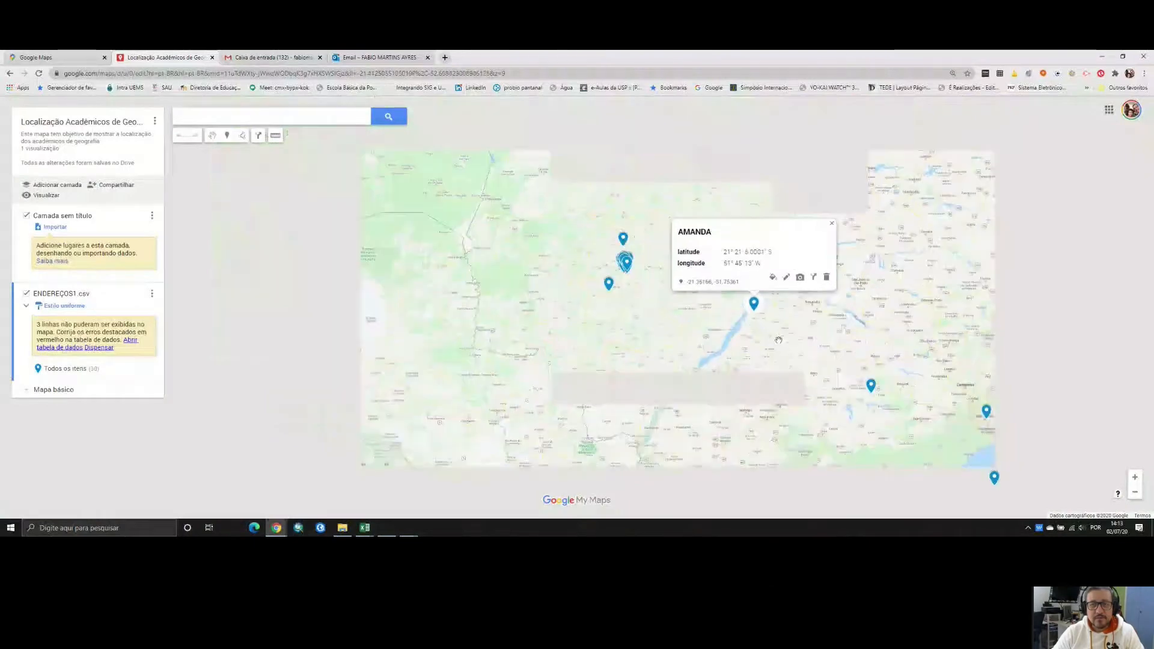
{"action": "left_click_drag", "start_coordinate": [778, 340], "coordinate": [699, 334]}
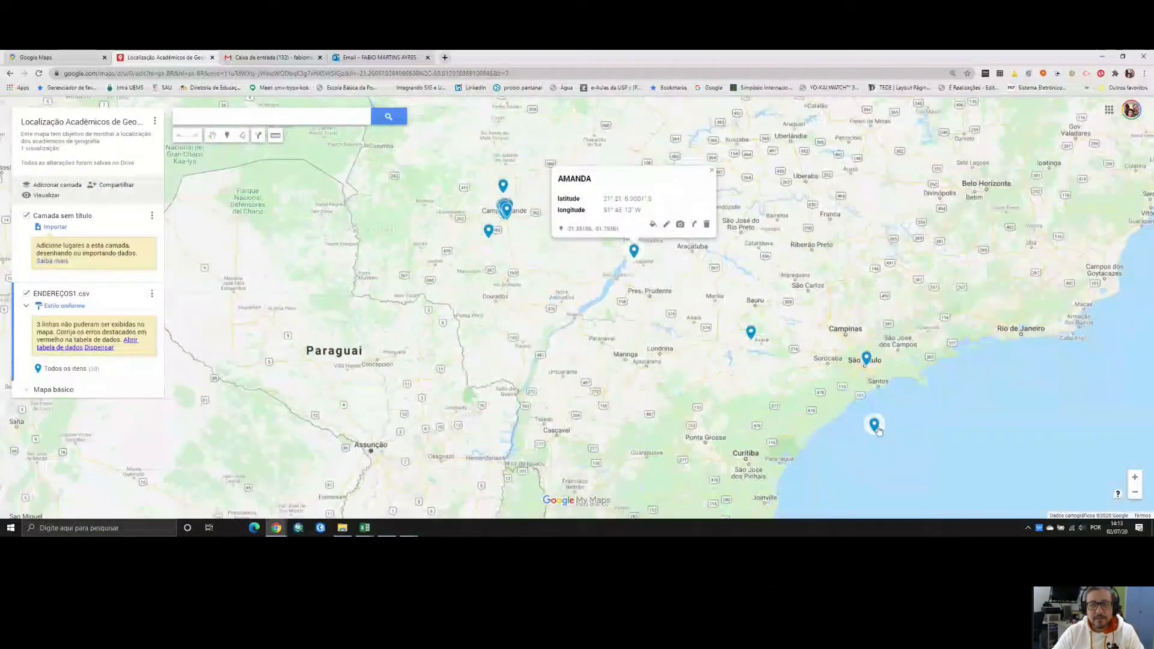
{"action": "left_click", "coordinate": [875, 425]}
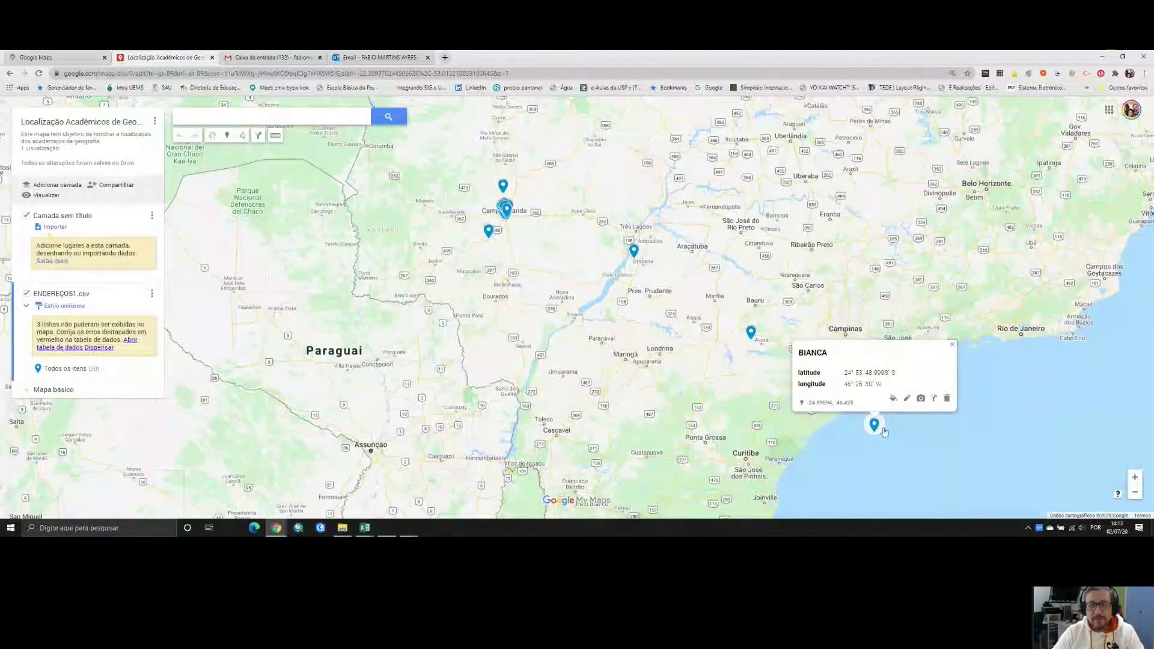
{"action": "scroll", "coordinate": [879, 427], "scroll_direction": "up", "scroll_amount": 3}
{"action": "scroll", "coordinate": [863, 447], "scroll_direction": "up", "scroll_amount": 1}
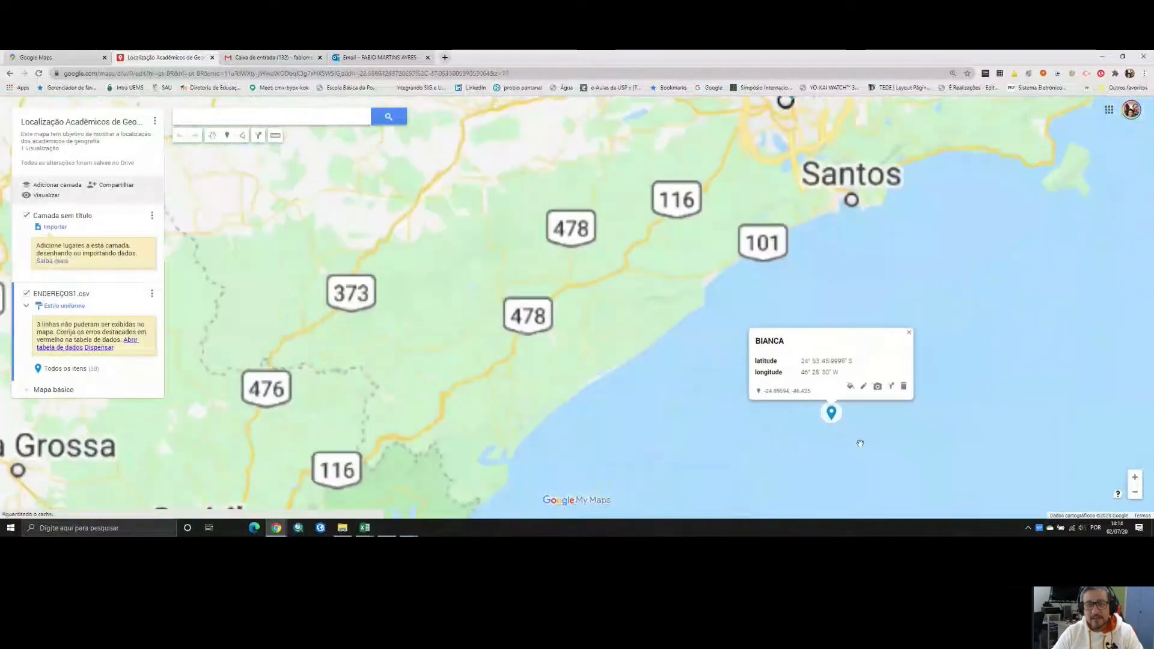
{"action": "scroll", "coordinate": [844, 432], "scroll_direction": "up", "scroll_amount": 2}
{"action": "scroll", "coordinate": [844, 432], "scroll_direction": "down", "scroll_amount": 3}
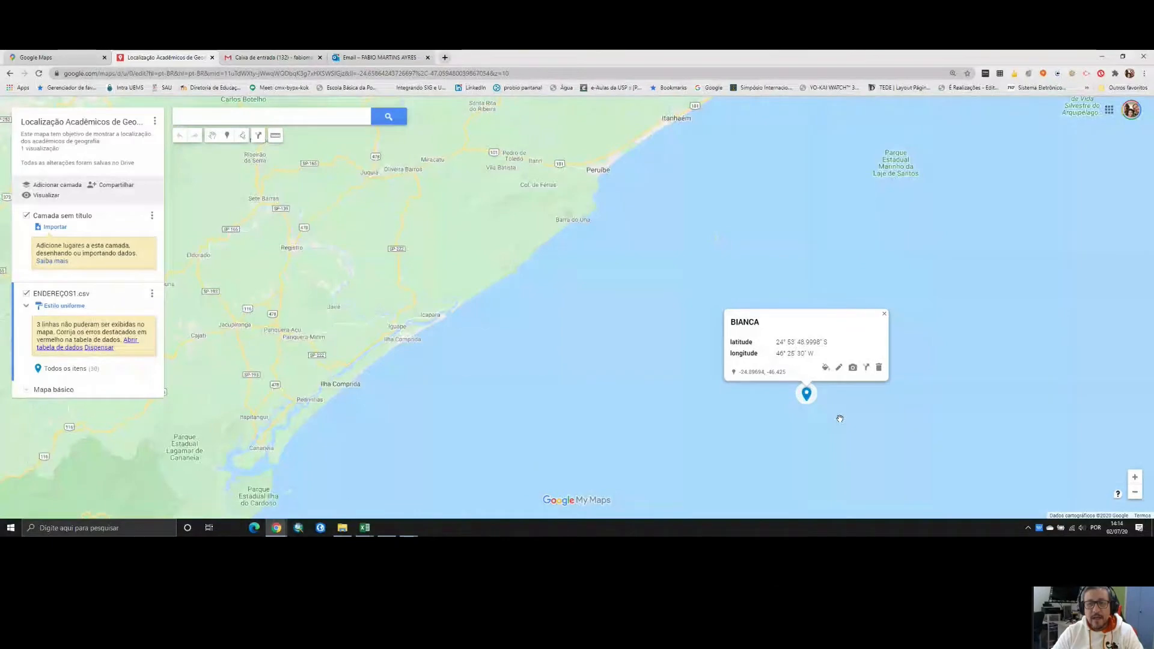
{"action": "scroll", "coordinate": [840, 418], "scroll_direction": "down", "scroll_amount": 2}
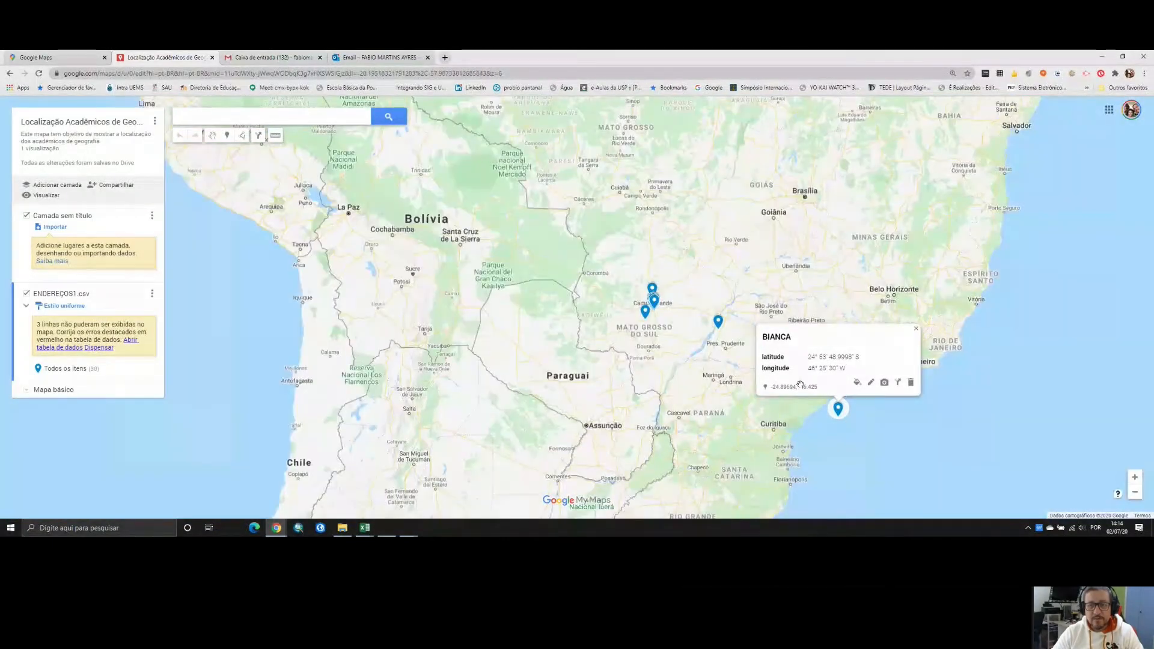
{"action": "left_click", "coordinate": [916, 328]}
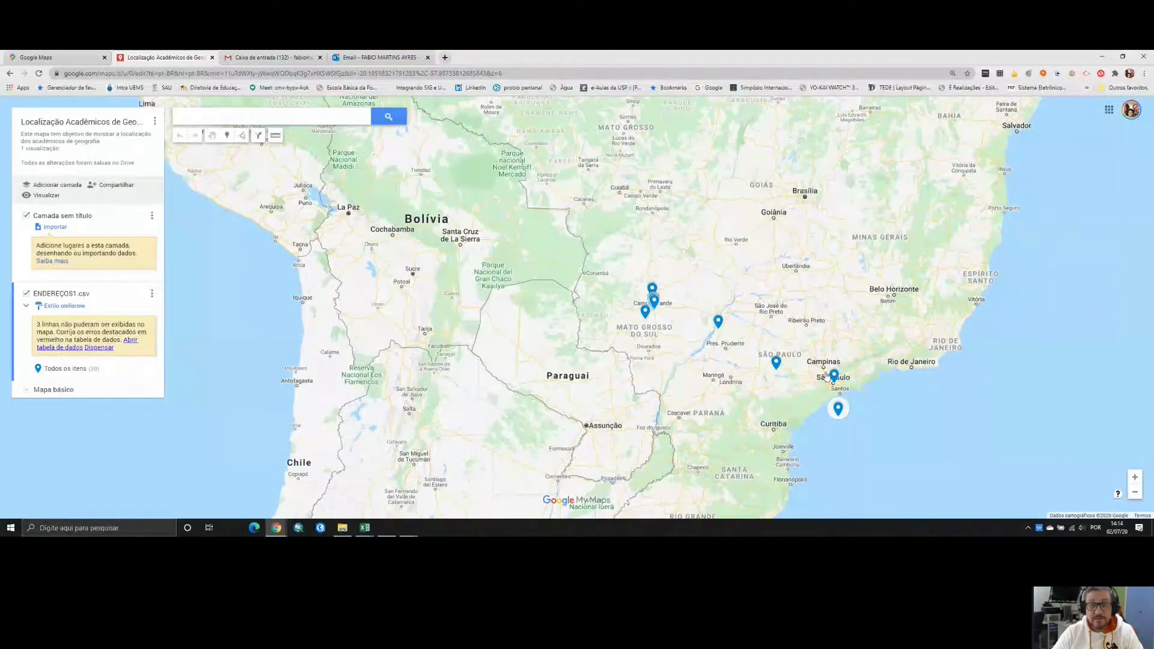
Inspect the details of the São Paulo marker and of the marker southwest of Campo Grande
{"action": "left_click", "coordinate": [833, 376]}
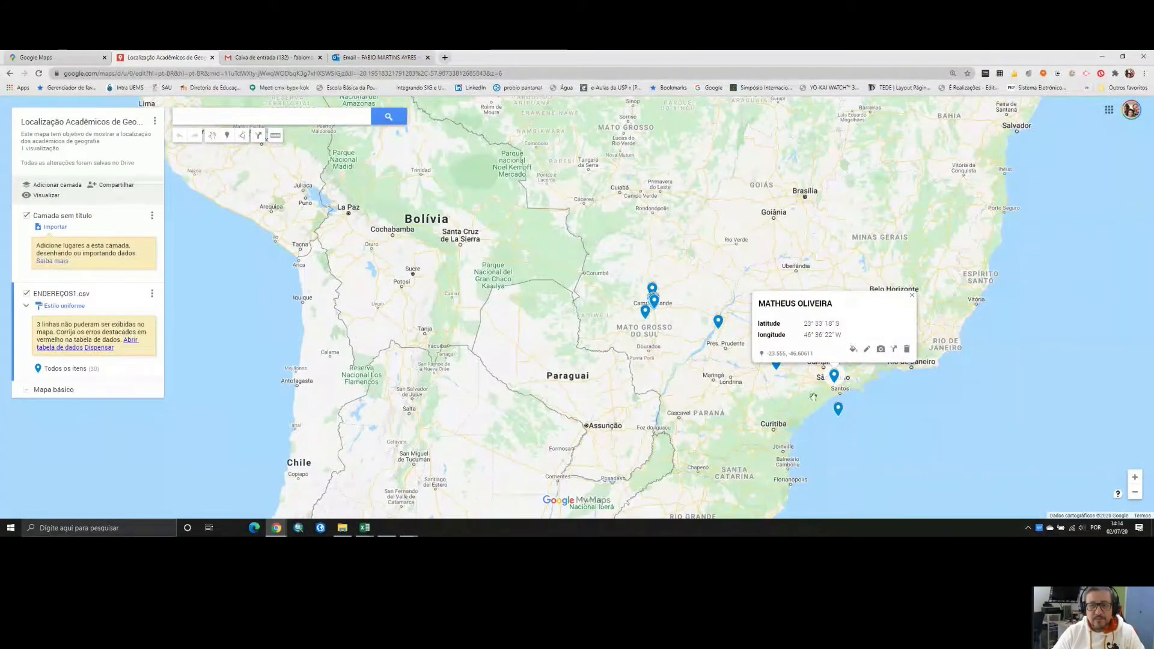
{"action": "left_click", "coordinate": [912, 296]}
{"action": "scroll", "coordinate": [646, 316], "scroll_direction": "up", "scroll_amount": 1}
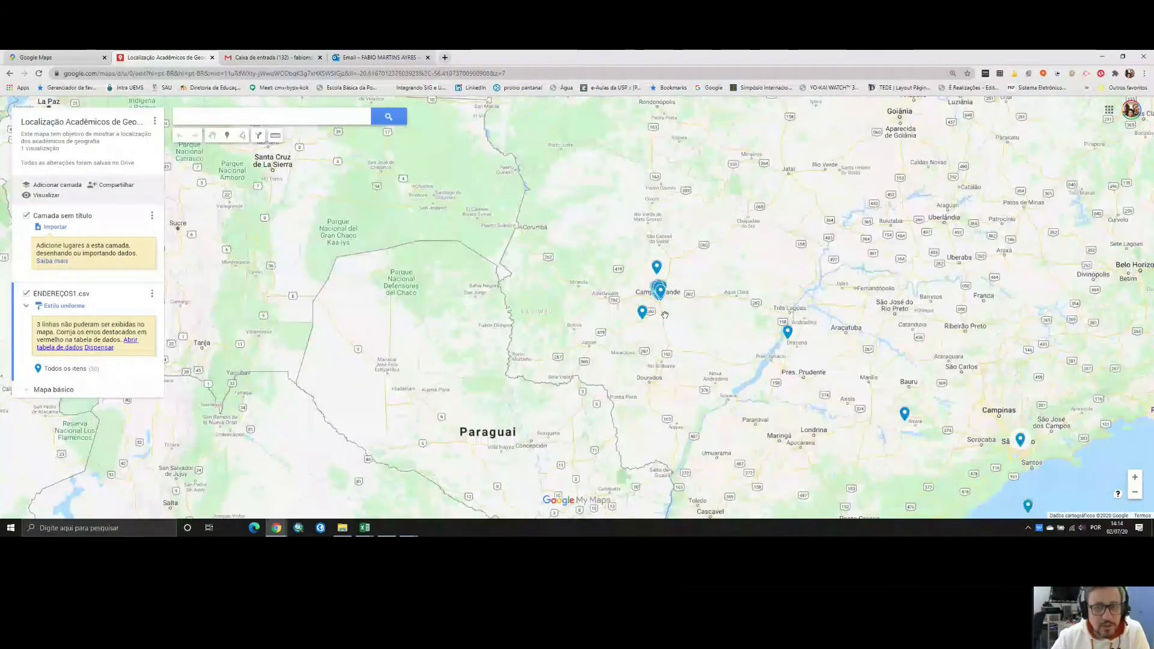
{"action": "scroll", "coordinate": [665, 315], "scroll_direction": "up", "scroll_amount": 1}
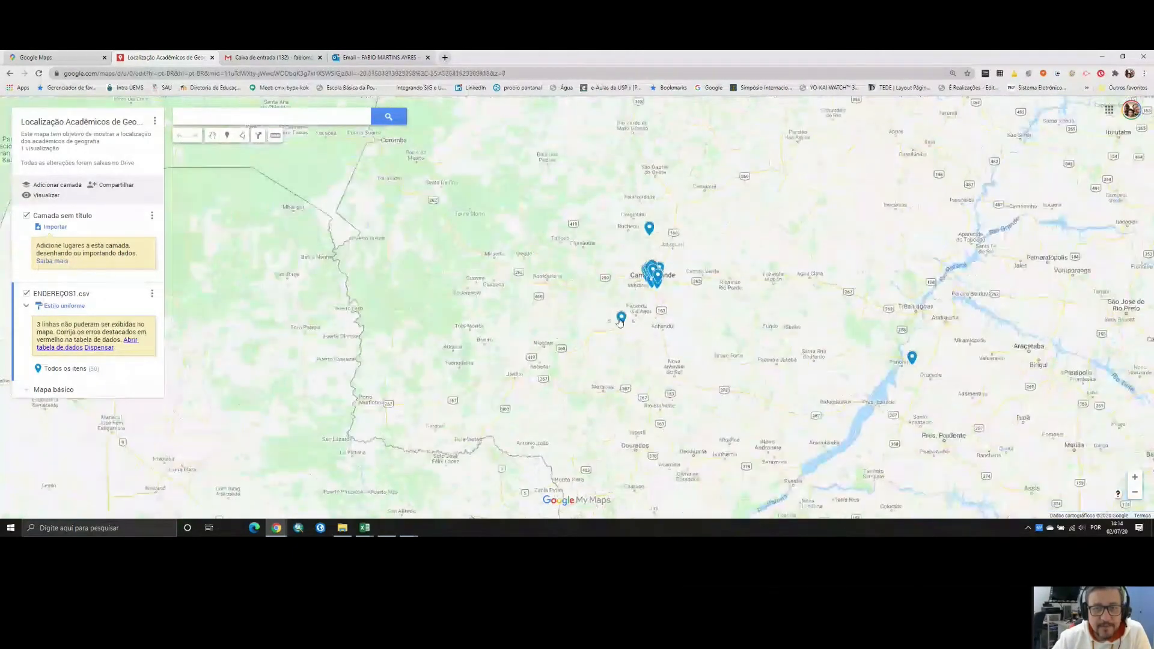
{"action": "left_click", "coordinate": [620, 319]}
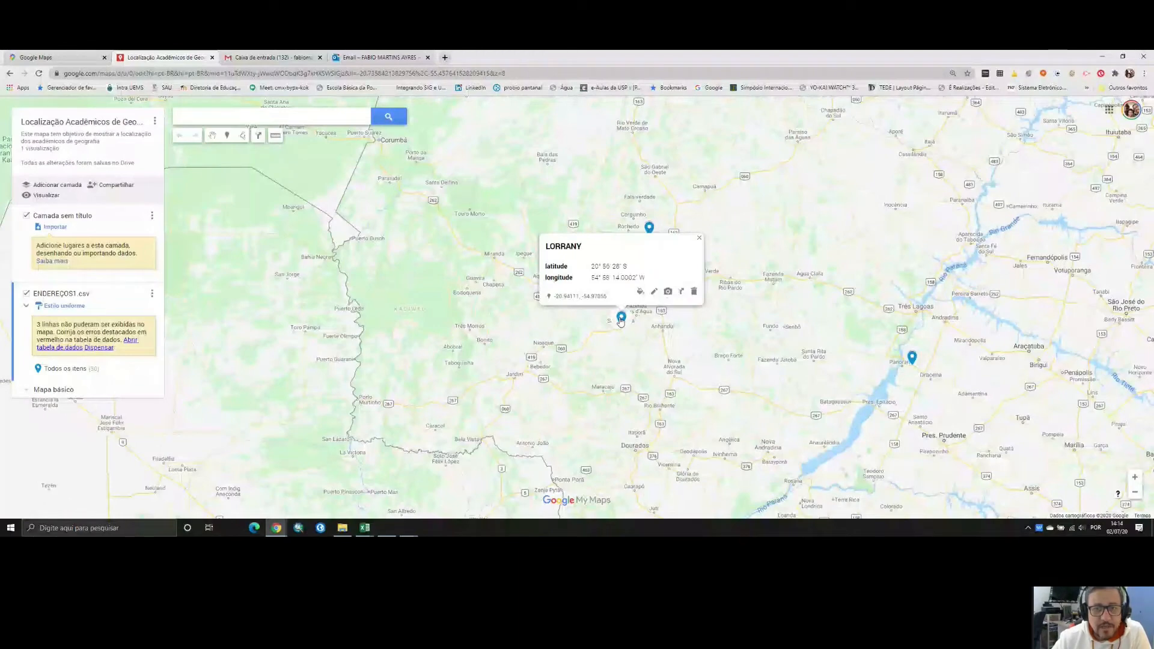
{"action": "left_click", "coordinate": [619, 327]}
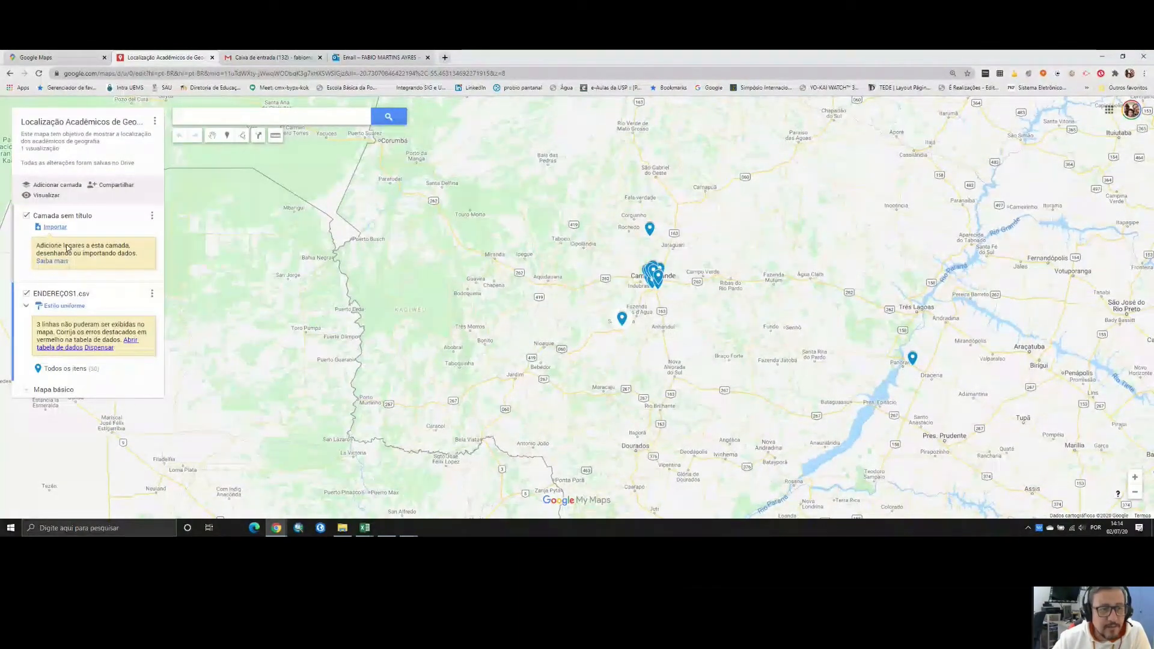
Restyle all items in the ENDEREÇOS1.csv layer with the house icon in orange
{"action": "left_click", "coordinate": [154, 295]}
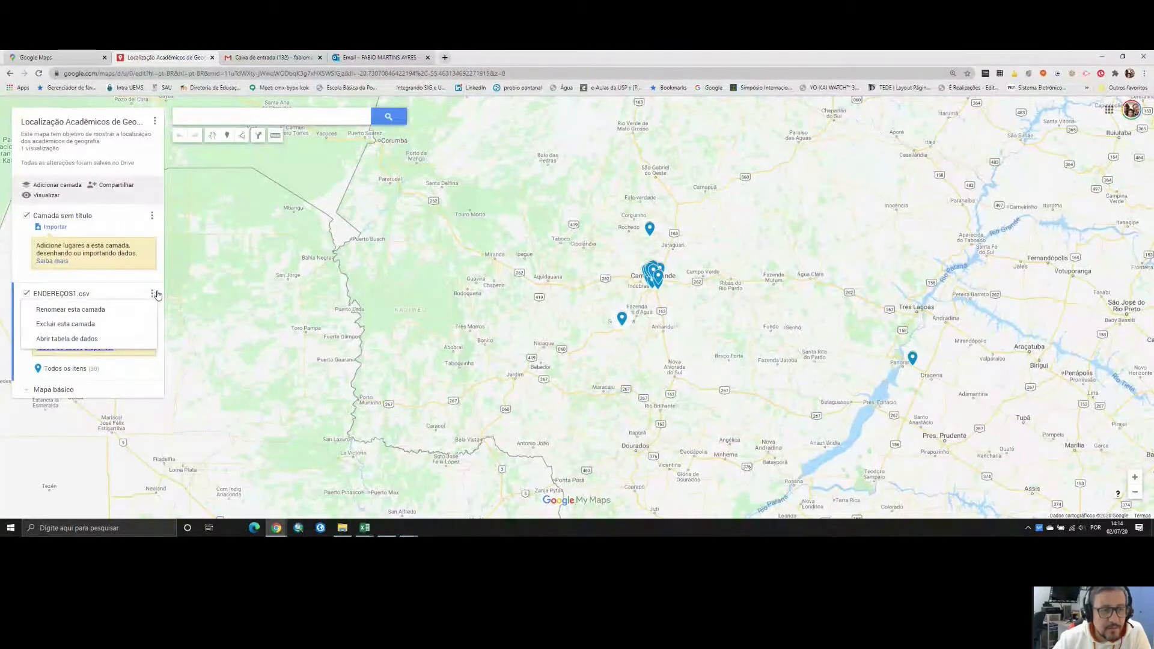
{"action": "left_click", "coordinate": [132, 351]}
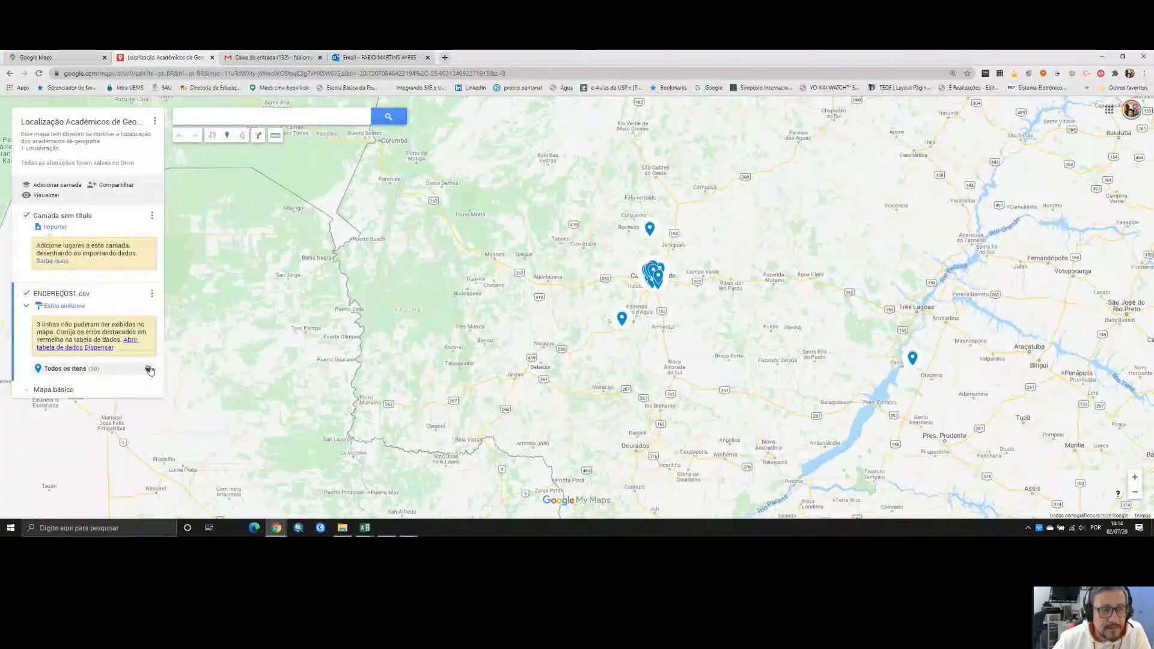
{"action": "left_click", "coordinate": [148, 369]}
{"action": "left_click", "coordinate": [62, 446]}
{"action": "left_click", "coordinate": [72, 402]}
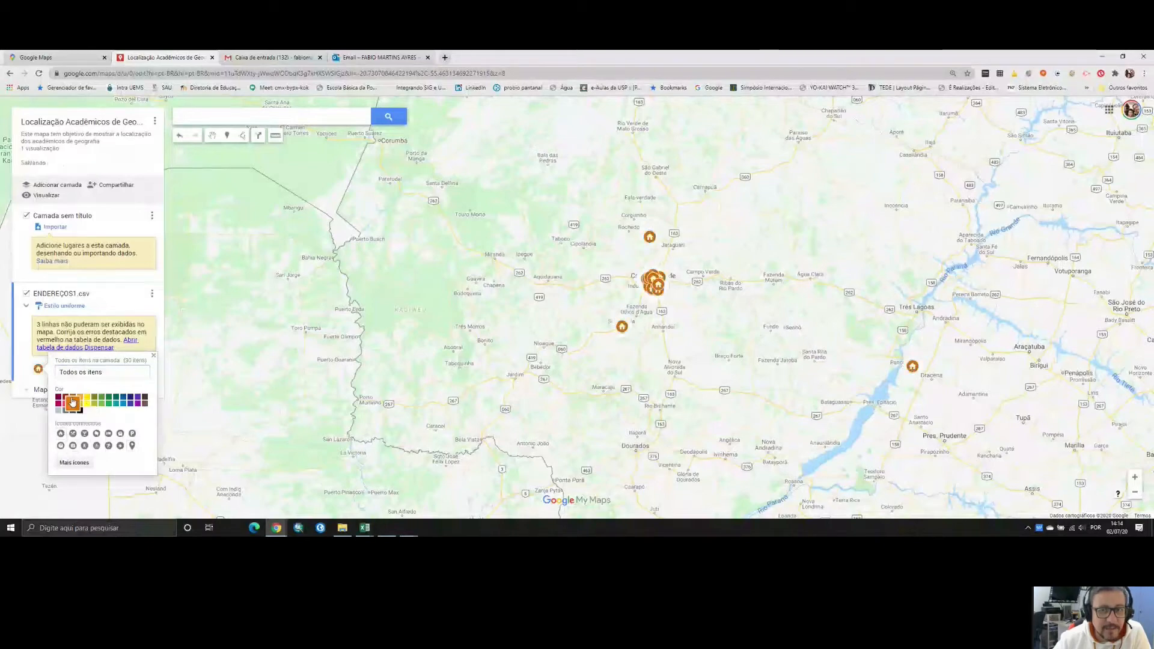
{"action": "left_click", "coordinate": [37, 369]}
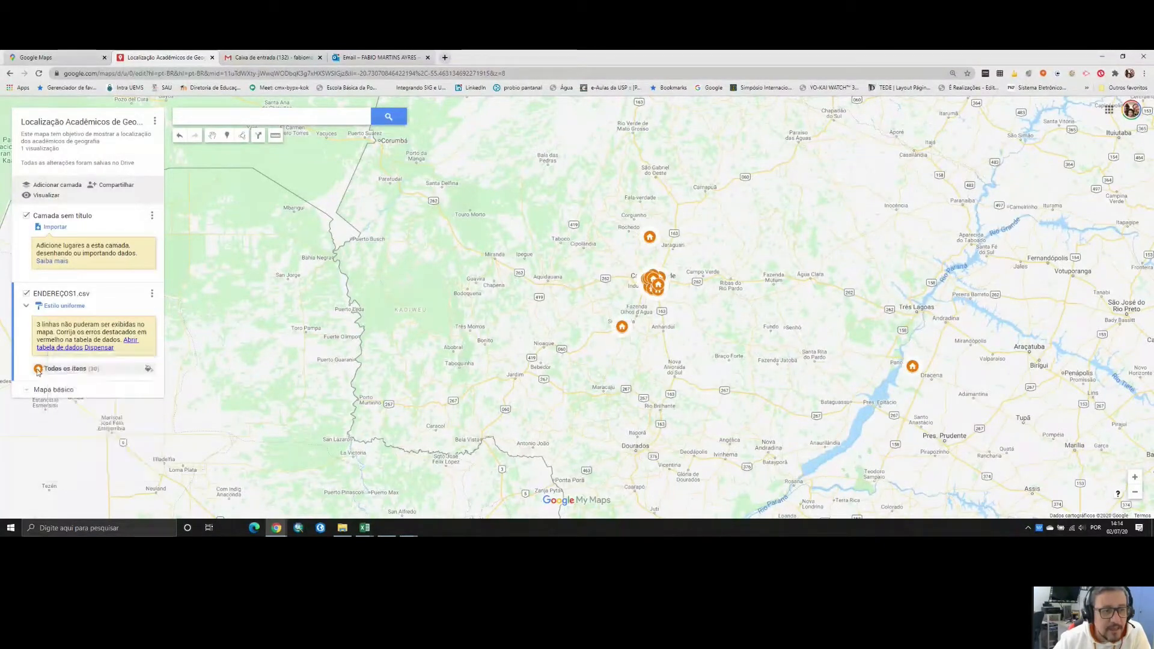
Expand the item list of the ENDEREÇOS1.csv layer and look through its entries
{"action": "left_click", "coordinate": [25, 308]}
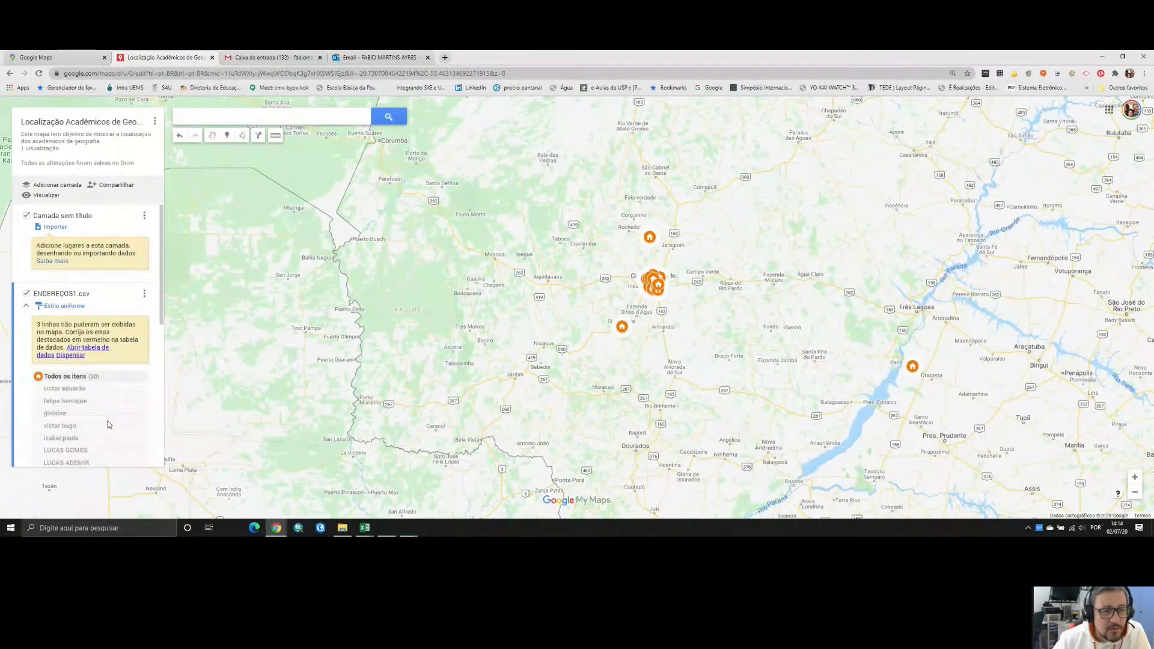
{"action": "scroll", "coordinate": [90, 397], "scroll_direction": "down", "scroll_amount": 2}
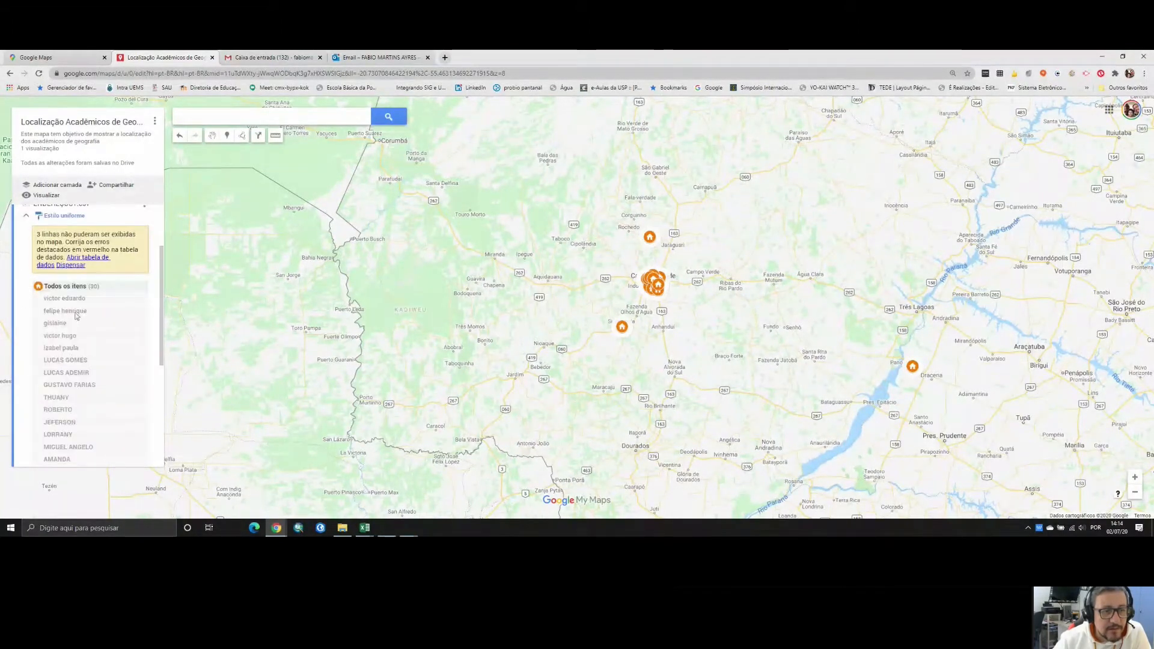
{"action": "scroll", "coordinate": [83, 375], "scroll_direction": "down", "scroll_amount": 4}
{"action": "scroll", "coordinate": [83, 375], "scroll_direction": "up", "scroll_amount": 5}
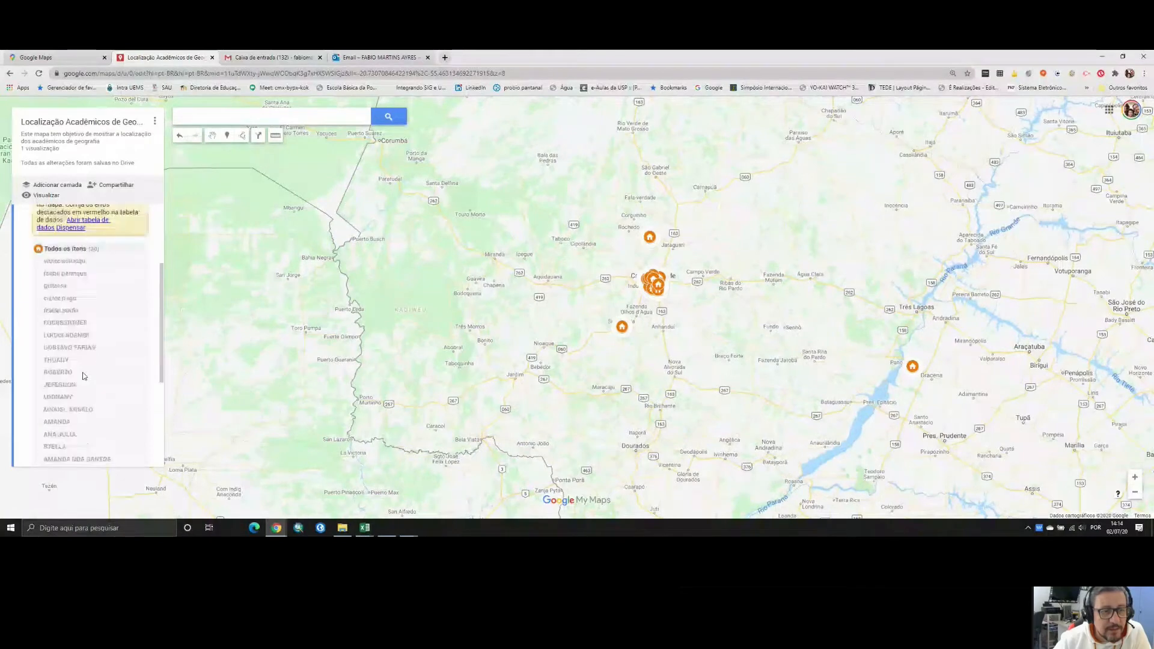
{"action": "scroll", "coordinate": [84, 371], "scroll_direction": "up", "scroll_amount": 1}
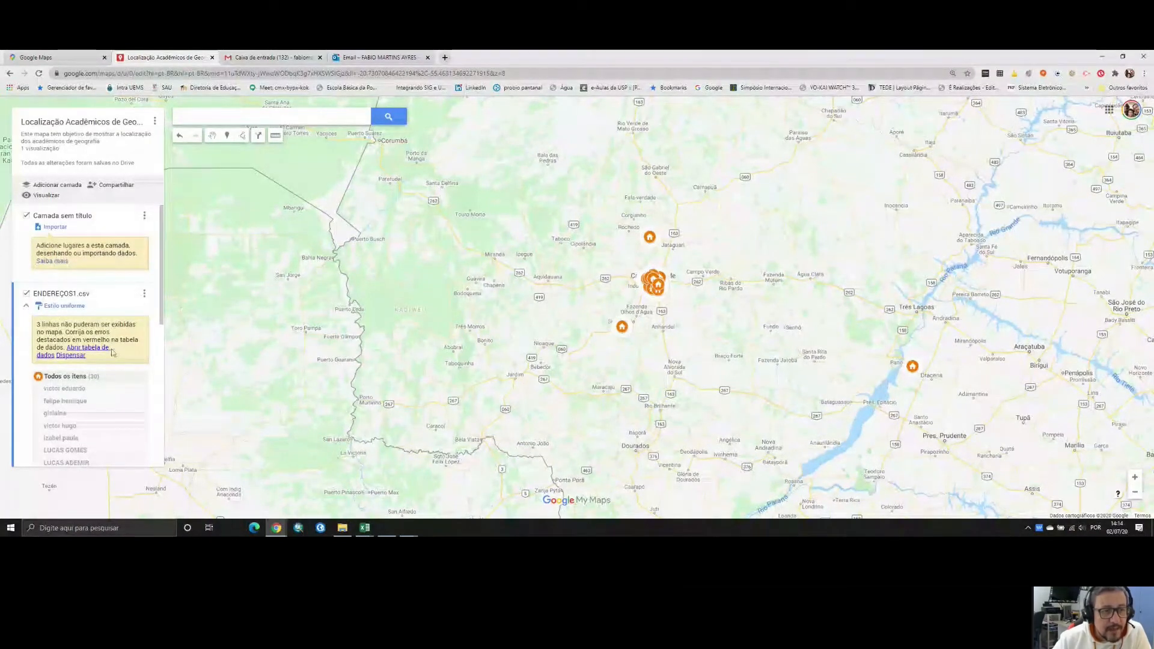
Dismiss the ENDEREÇOS1.csv layer's warning about rows that could not be displayed and review the rest of its item list
{"action": "left_click", "coordinate": [77, 355]}
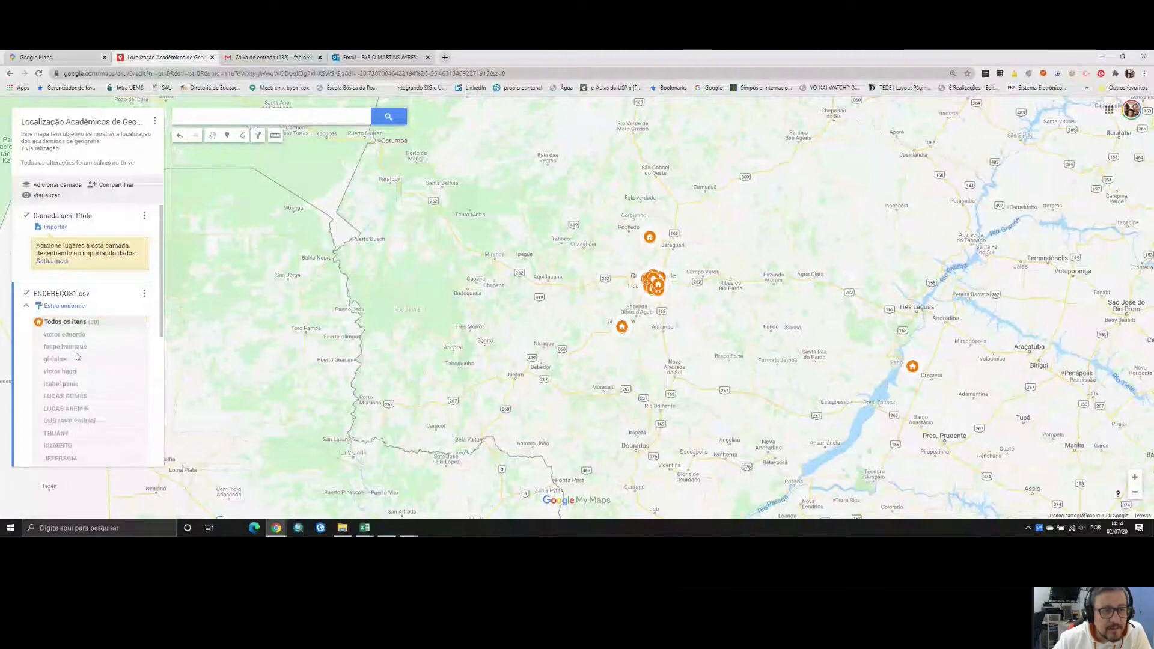
{"action": "scroll", "coordinate": [124, 371], "scroll_direction": "down", "scroll_amount": 4}
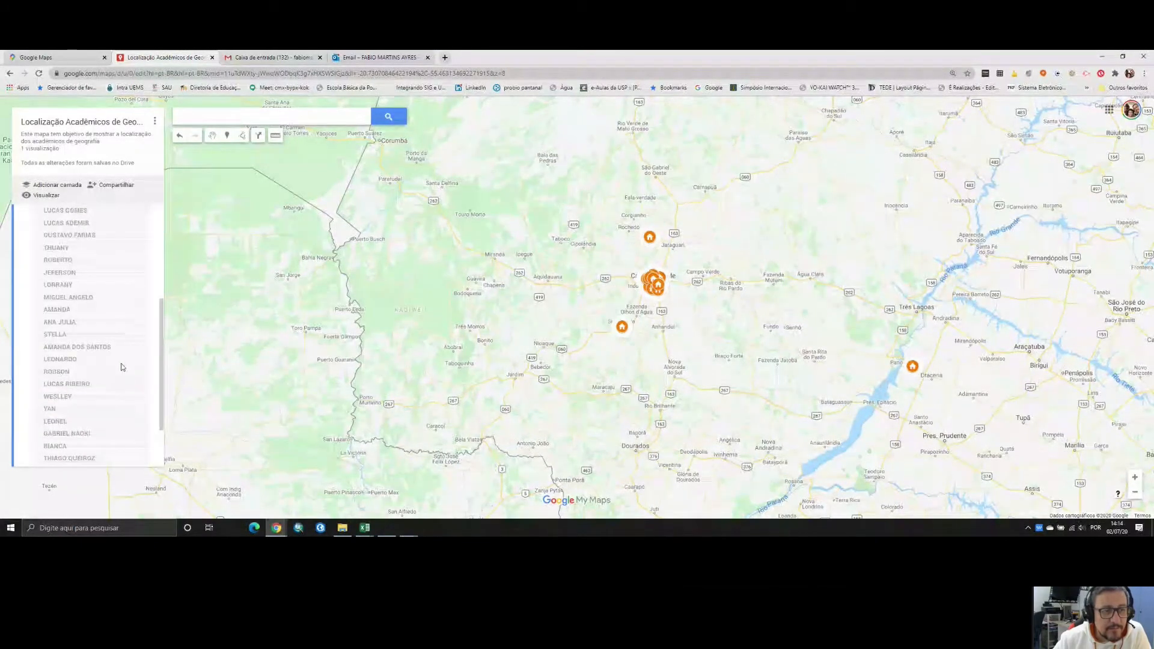
{"action": "scroll", "coordinate": [122, 365], "scroll_direction": "up", "scroll_amount": 4}
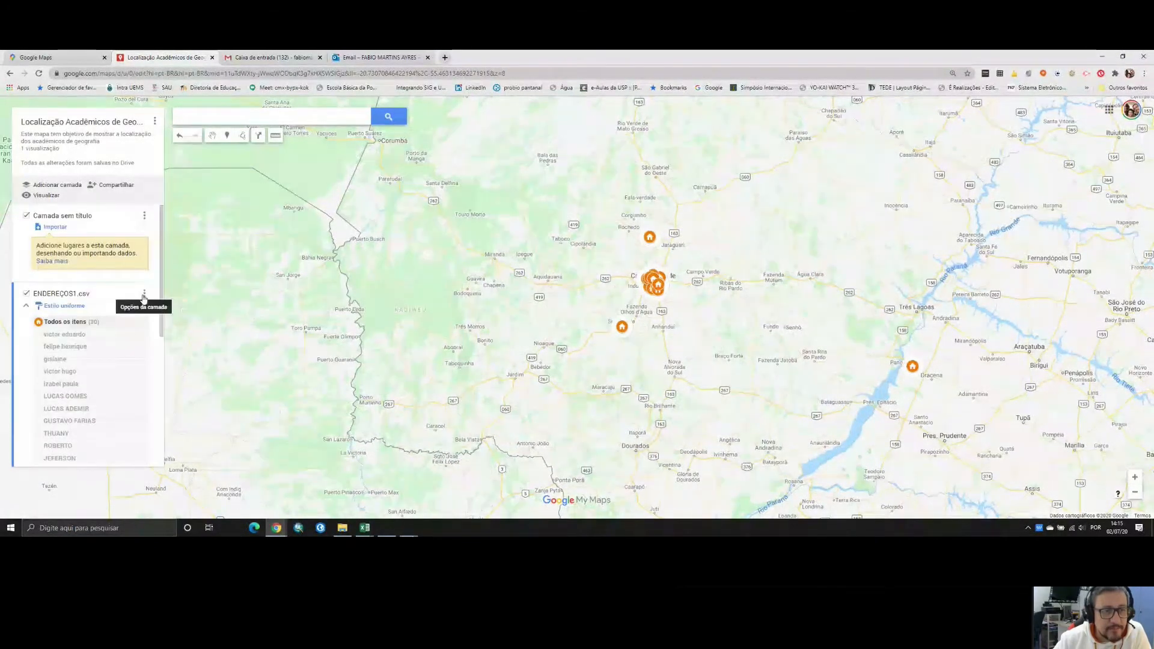
{"action": "left_click", "coordinate": [144, 294]}
{"action": "left_click", "coordinate": [144, 296]}
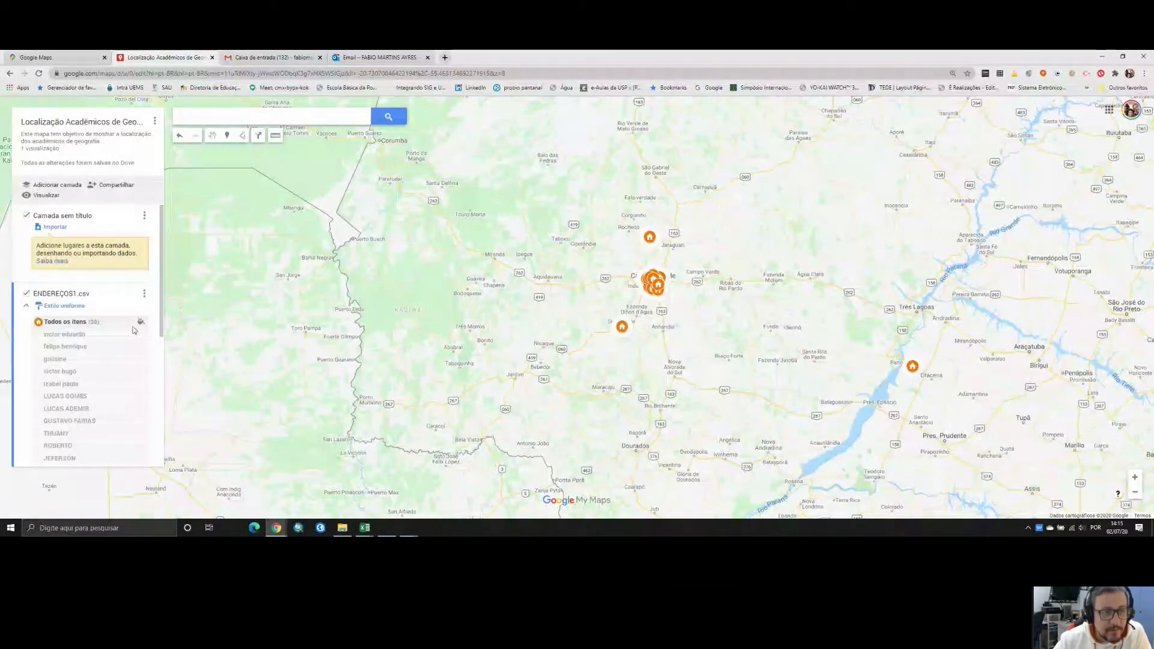
Open ENDEREÇOS1.csv from the INTRODUÇÃO A CARTOGRAFIA folder in Excel, review its coordinate rows, and return to the map
{"action": "scroll", "coordinate": [146, 276], "scroll_direction": "down", "scroll_amount": 1}
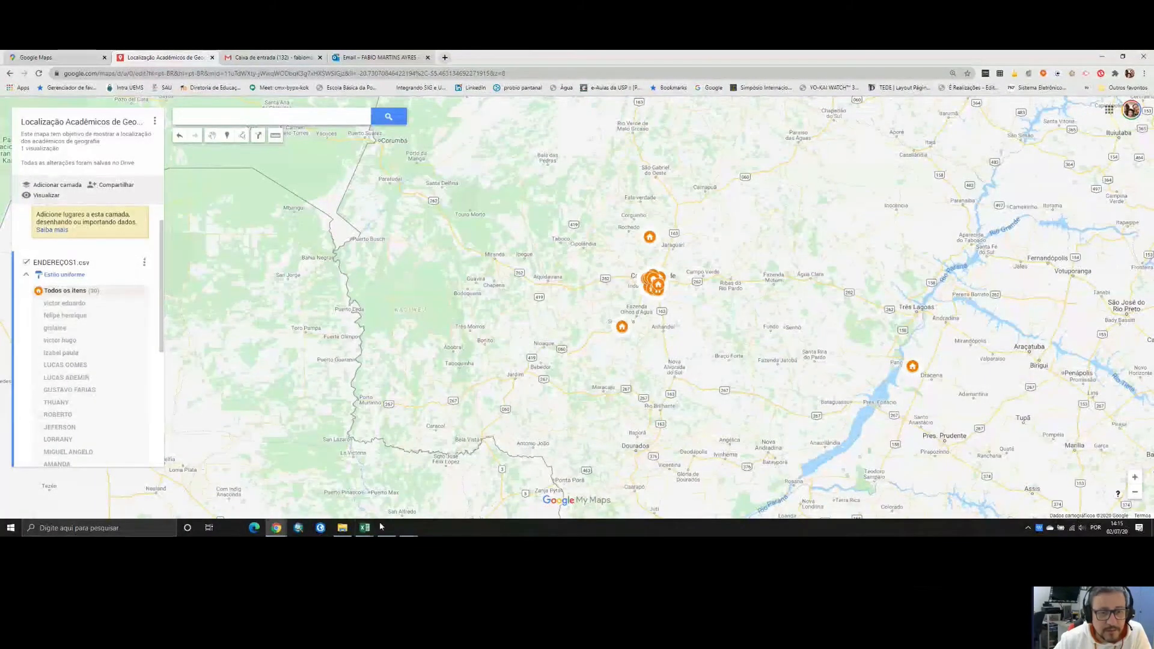
{"action": "mouse_move", "coordinate": [372, 530]}
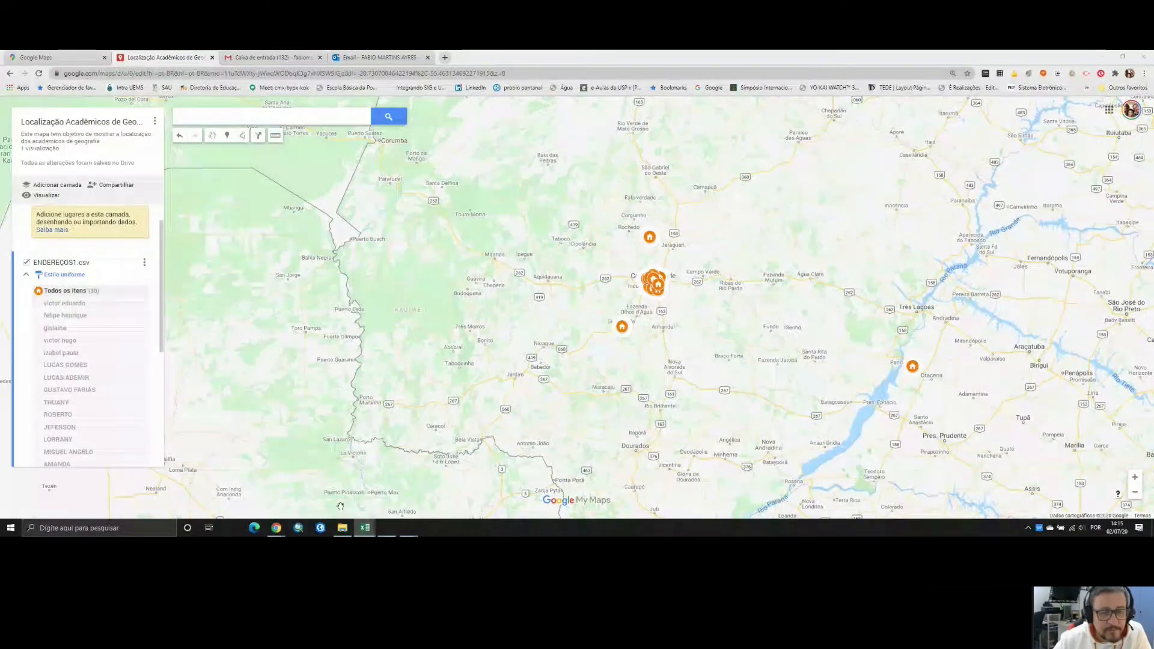
{"action": "key", "text": "alt+Tab"}
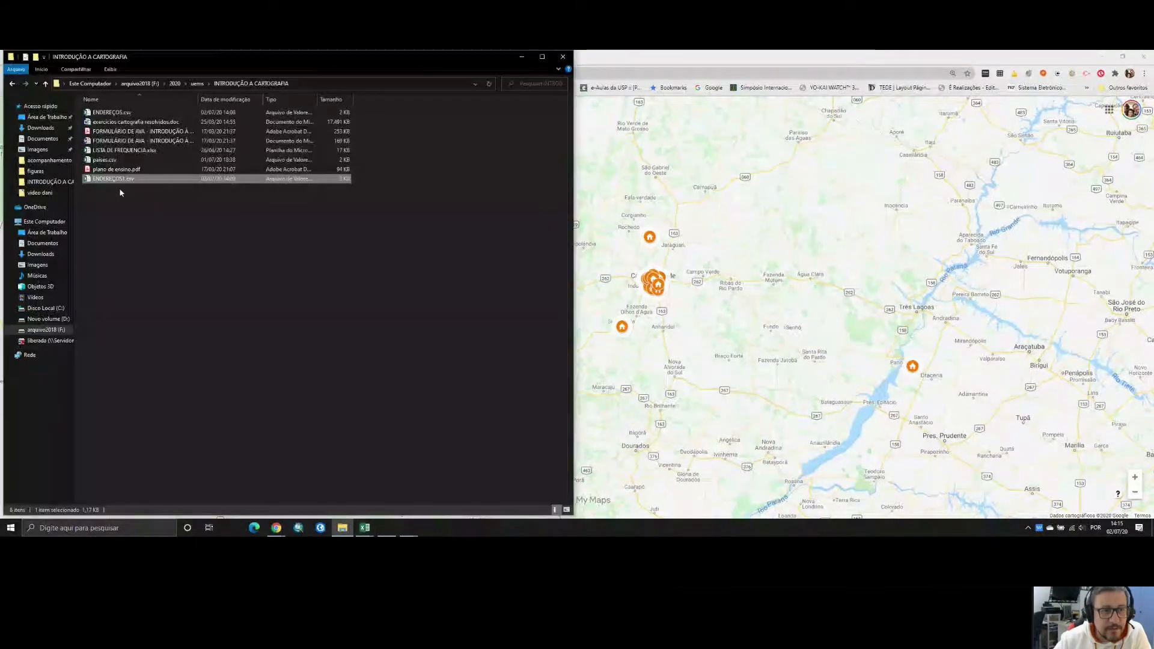
{"action": "double_click", "coordinate": [118, 183]}
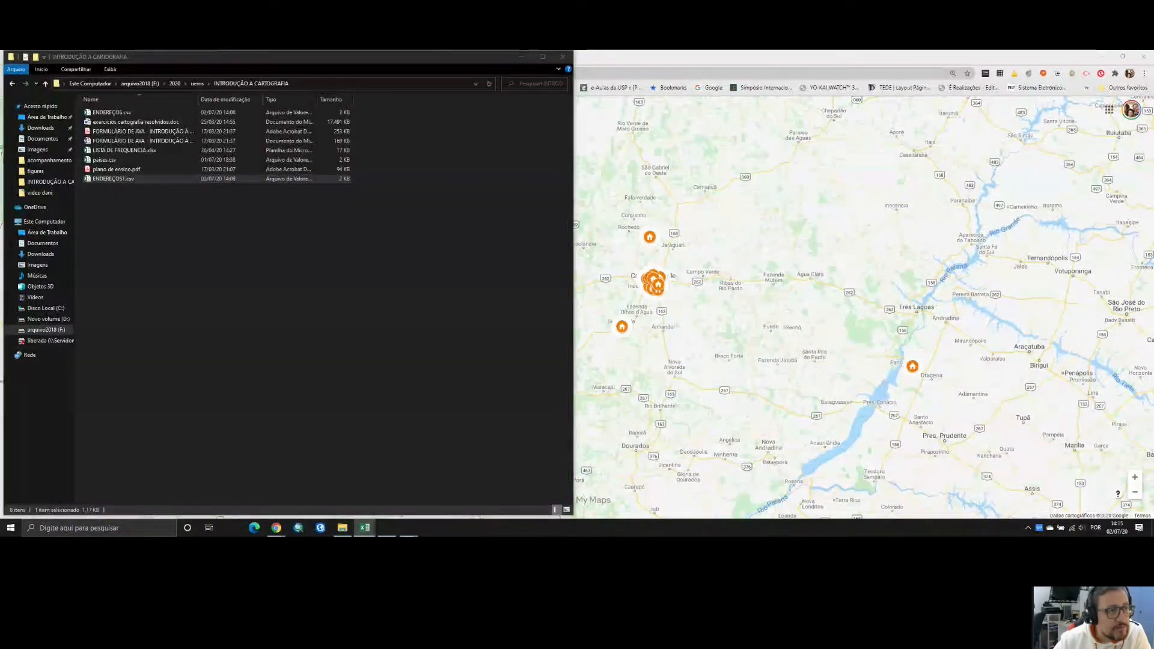
{"action": "left_click_drag", "start_coordinate": [537, 116], "coordinate": [536, 116]}
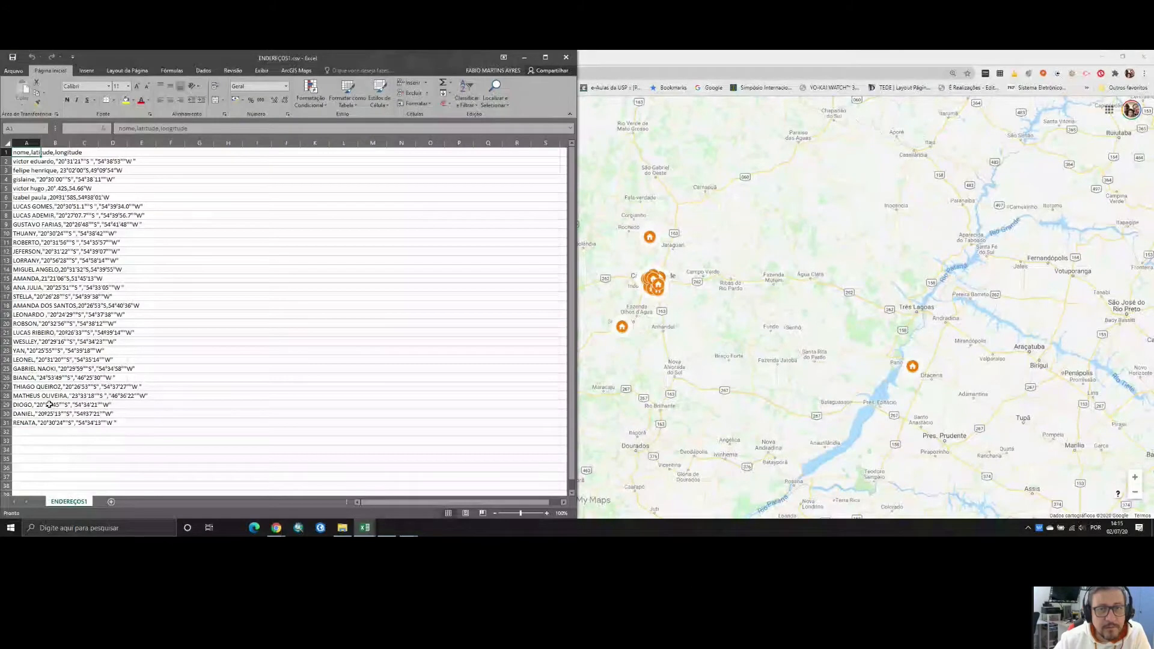
{"action": "left_click", "coordinate": [523, 58]}
{"action": "left_click", "coordinate": [634, 287]}
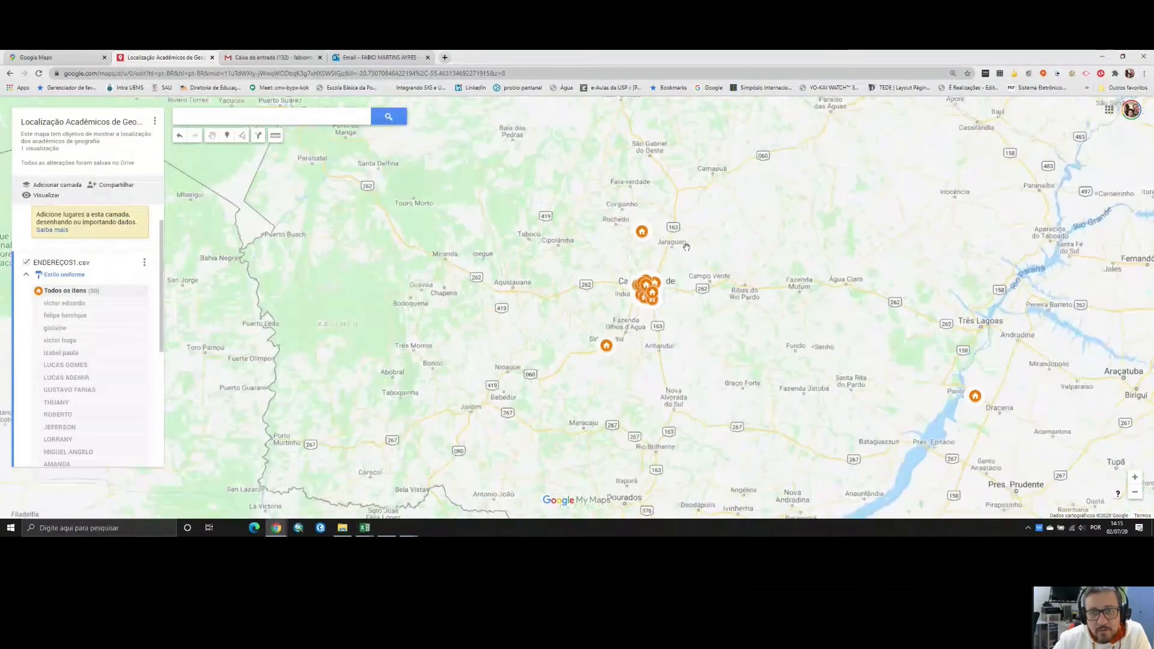
Inspect the details of the isolated marker north of Campo Grande, near Rochedo
{"action": "scroll", "coordinate": [679, 252], "scroll_direction": "up", "scroll_amount": 1}
{"action": "scroll", "coordinate": [599, 214], "scroll_direction": "up", "scroll_amount": 1}
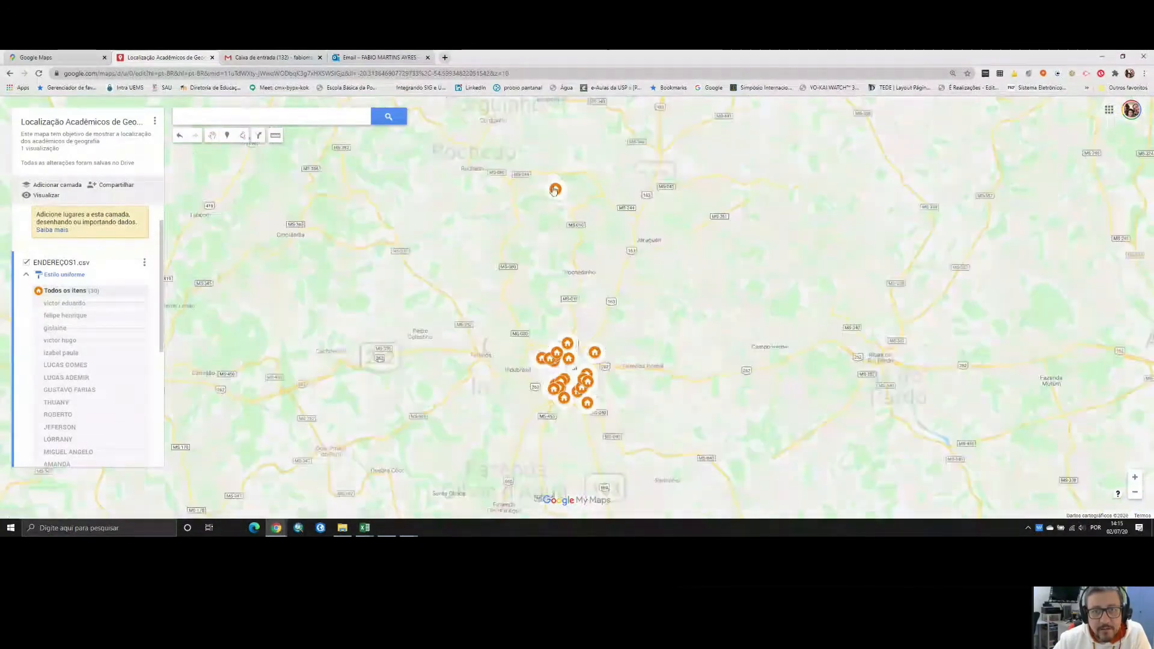
{"action": "left_click", "coordinate": [556, 188]}
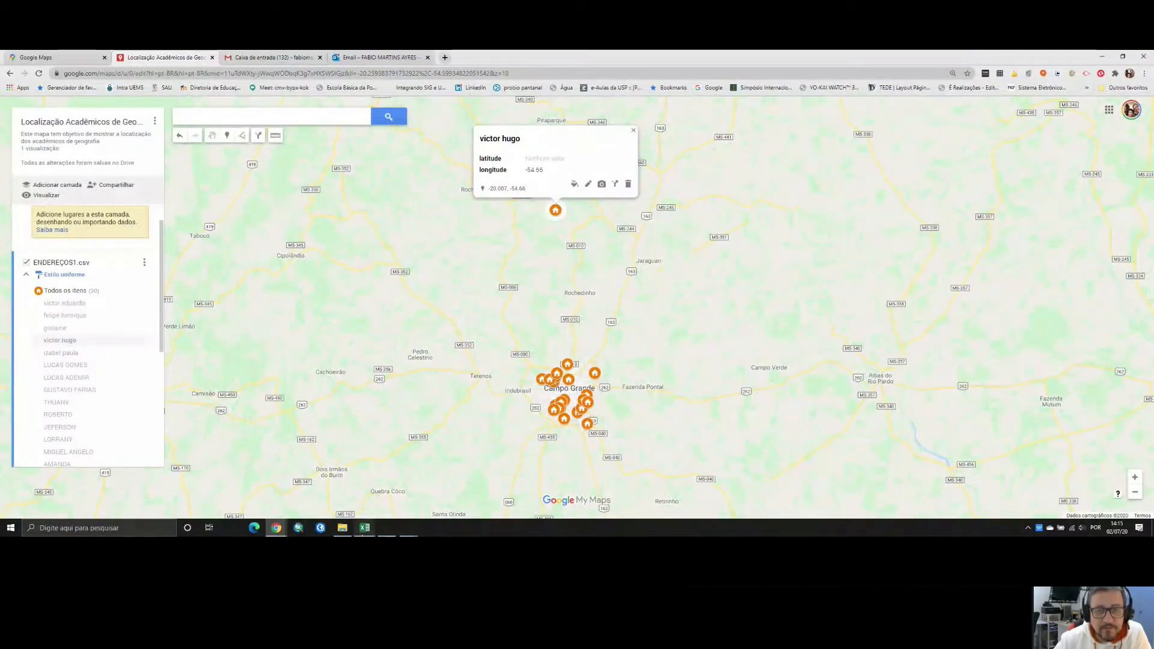
{"action": "mouse_move", "coordinate": [364, 528]}
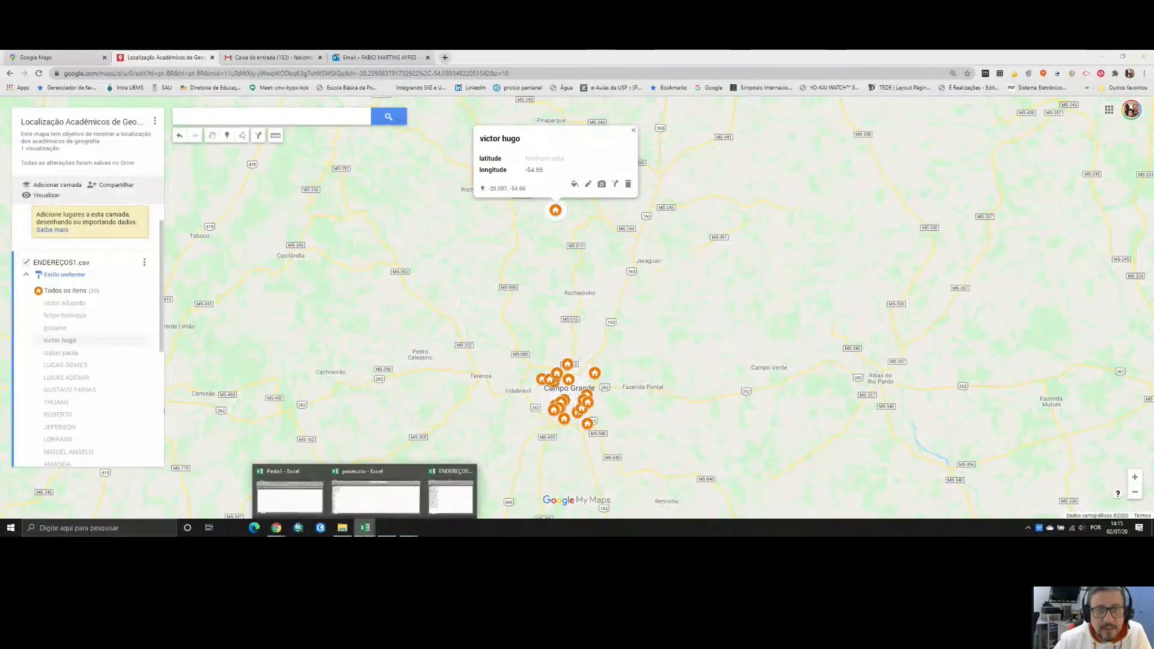
{"action": "mouse_move", "coordinate": [392, 510]}
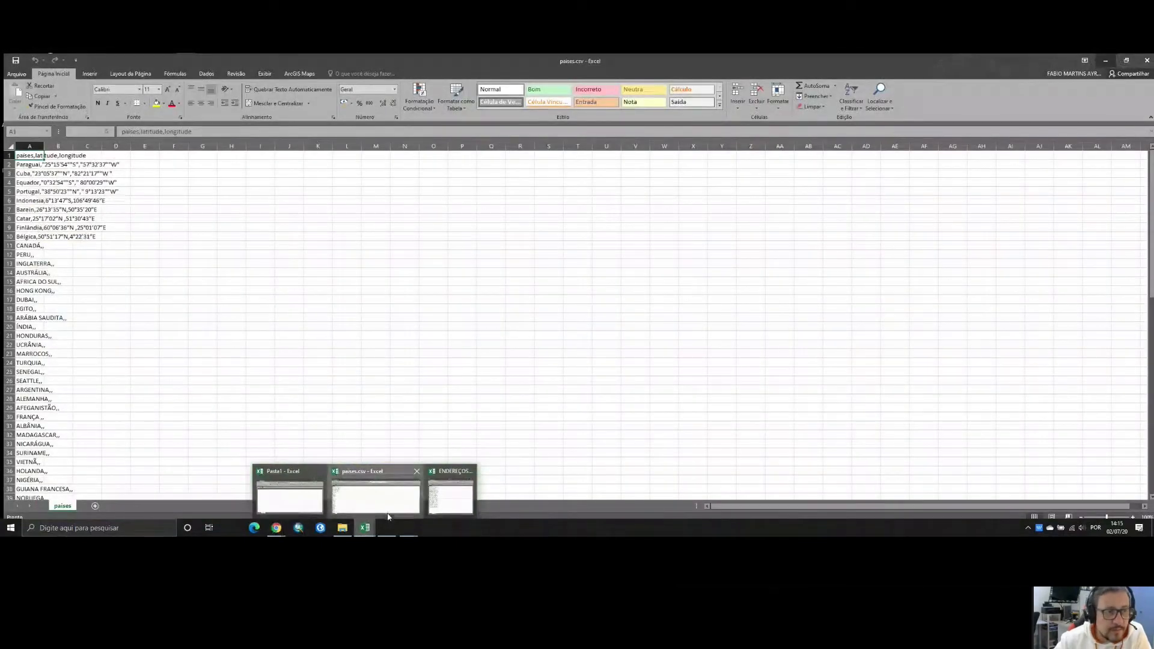
{"action": "left_click", "coordinate": [388, 512]}
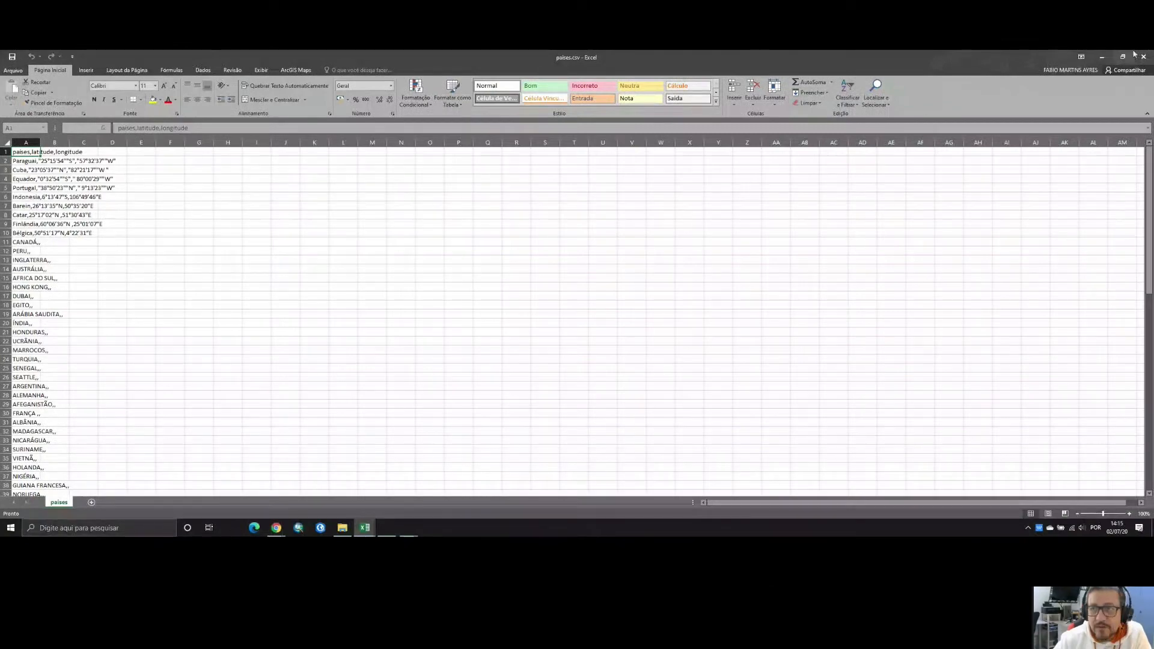
{"action": "left_click", "coordinate": [1102, 57]}
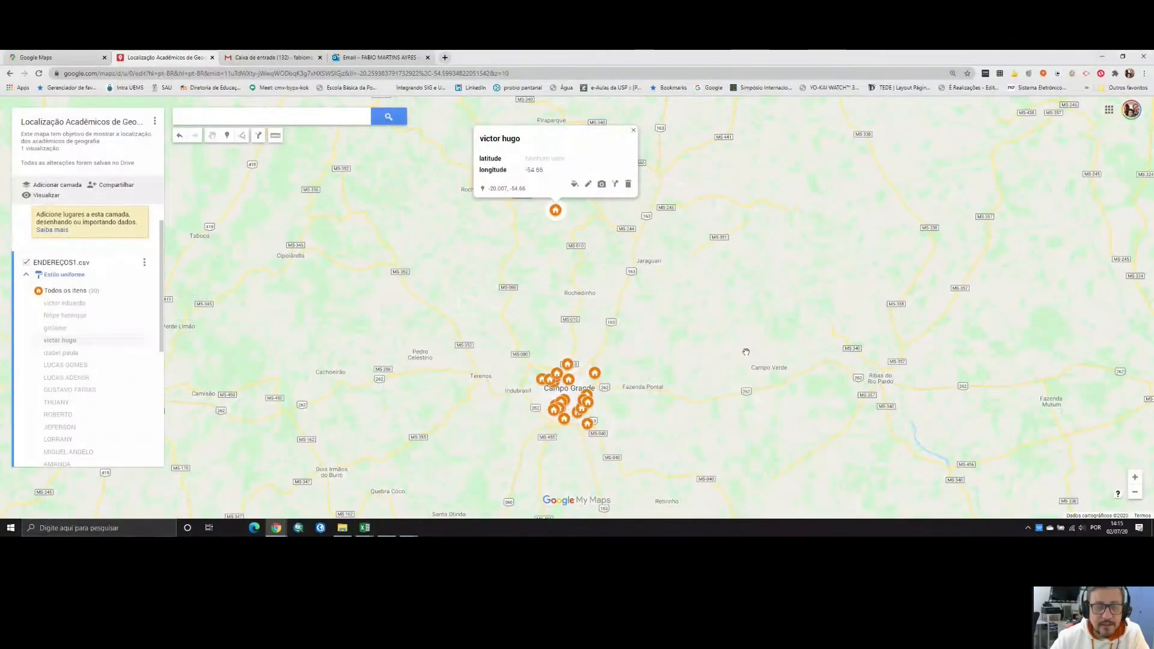
Close the marker's details and examine the distribution of the markers across Campo Grande
{"action": "left_click", "coordinate": [634, 131]}
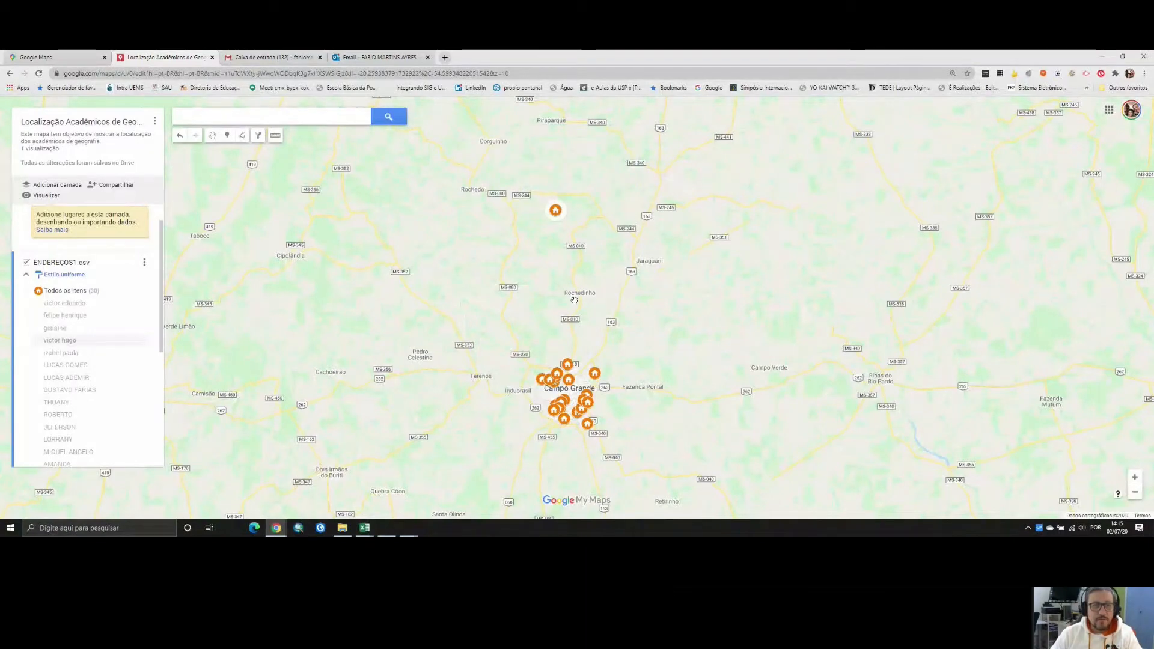
{"action": "left_click_drag", "start_coordinate": [611, 273], "coordinate": [562, 173]}
{"action": "scroll", "coordinate": [563, 311], "scroll_direction": "up", "scroll_amount": 1}
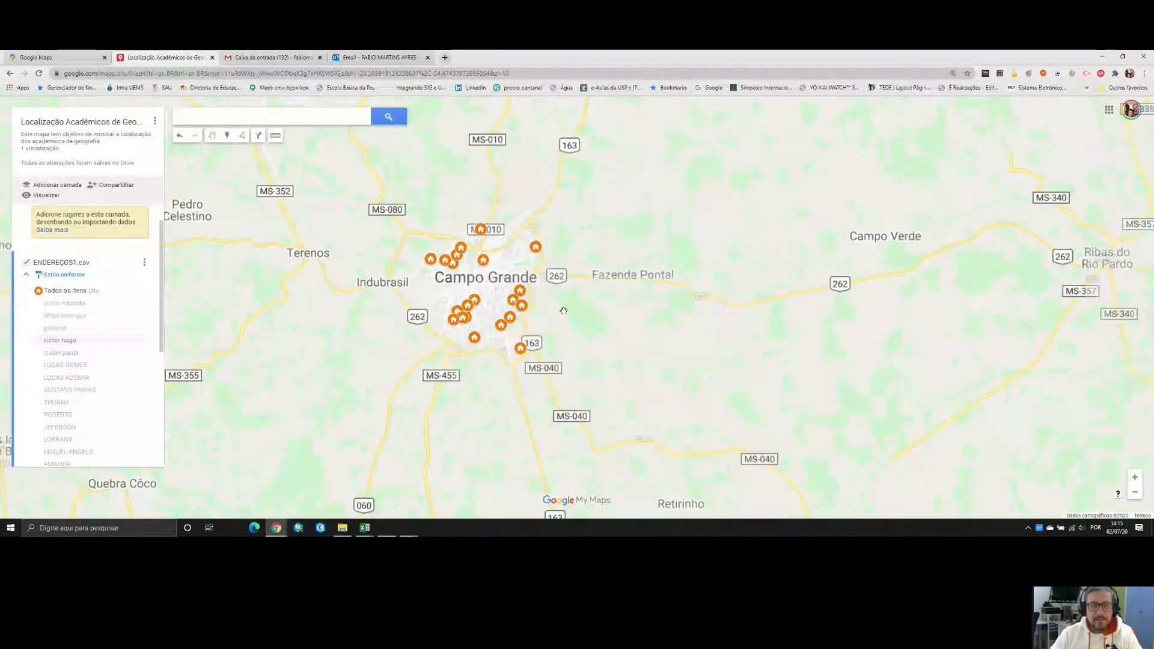
{"action": "scroll", "coordinate": [563, 311], "scroll_direction": "up", "scroll_amount": 1}
{"action": "scroll", "coordinate": [592, 315], "scroll_direction": "up", "scroll_amount": 1}
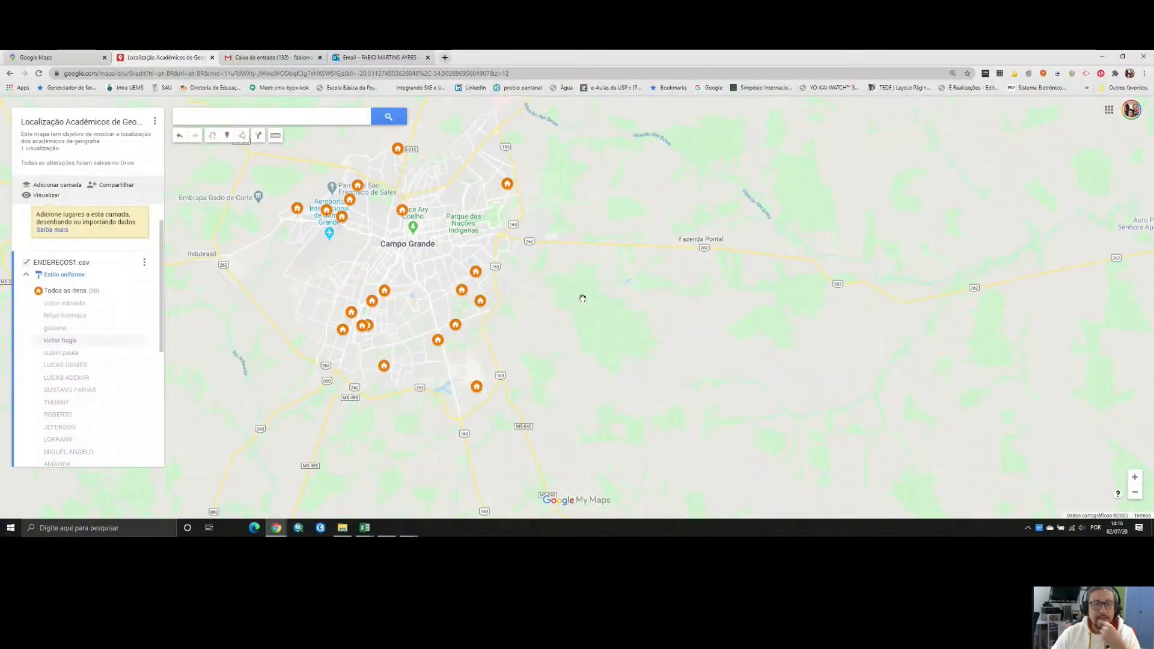
{"action": "left_click_drag", "start_coordinate": [487, 382], "coordinate": [496, 388]}
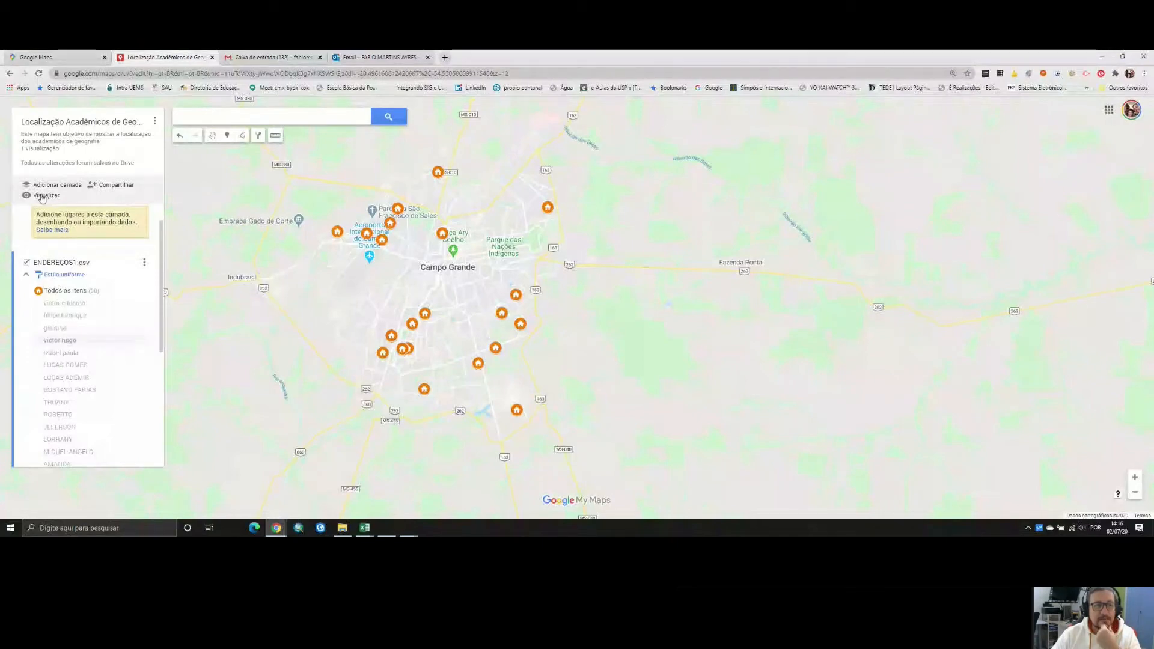
Preview the map and change its sharing permission so that anyone with the link can view it as Leitor
{"action": "left_click", "coordinate": [45, 196]}
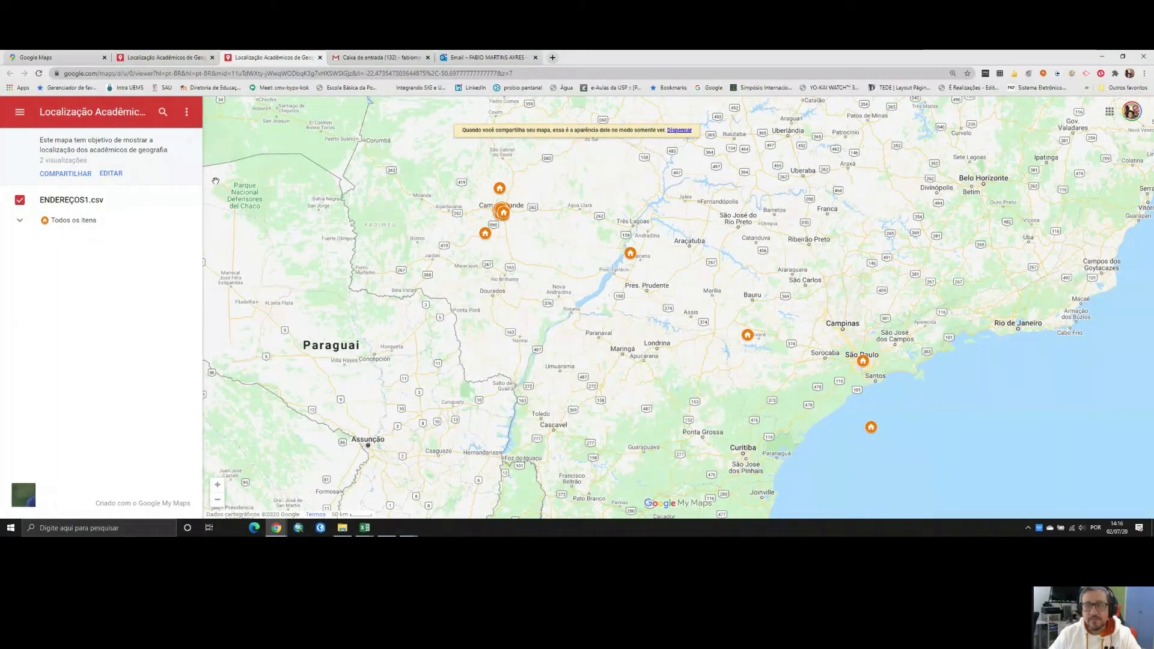
{"action": "left_click", "coordinate": [66, 174]}
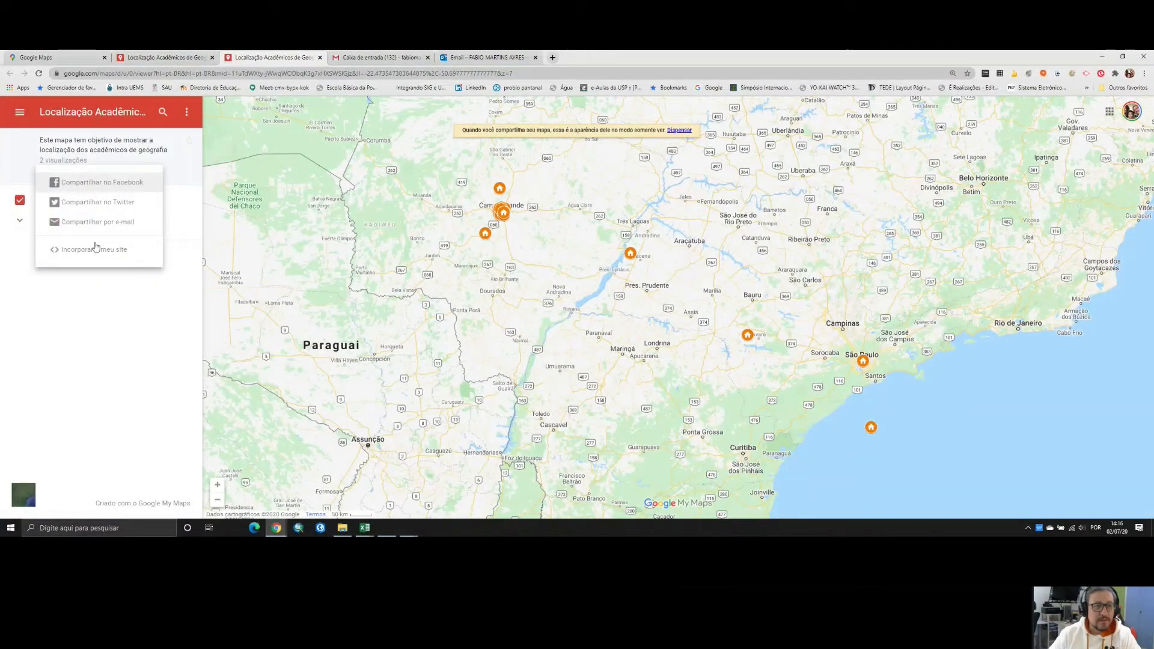
{"action": "left_click", "coordinate": [84, 222]}
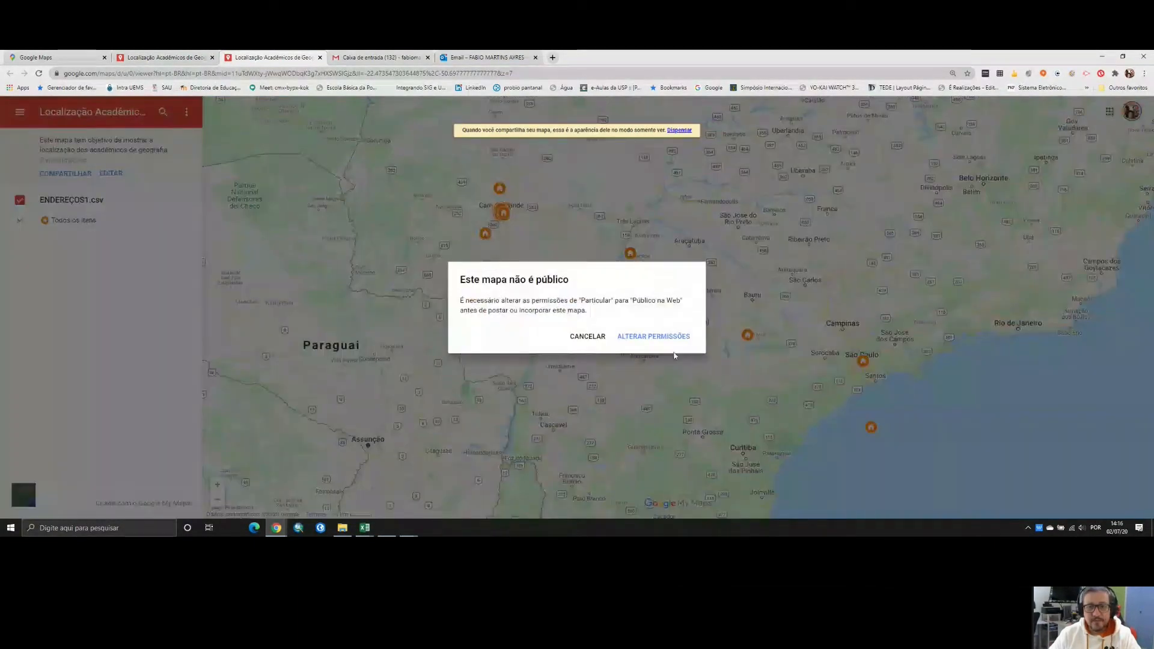
{"action": "left_click", "coordinate": [629, 337]}
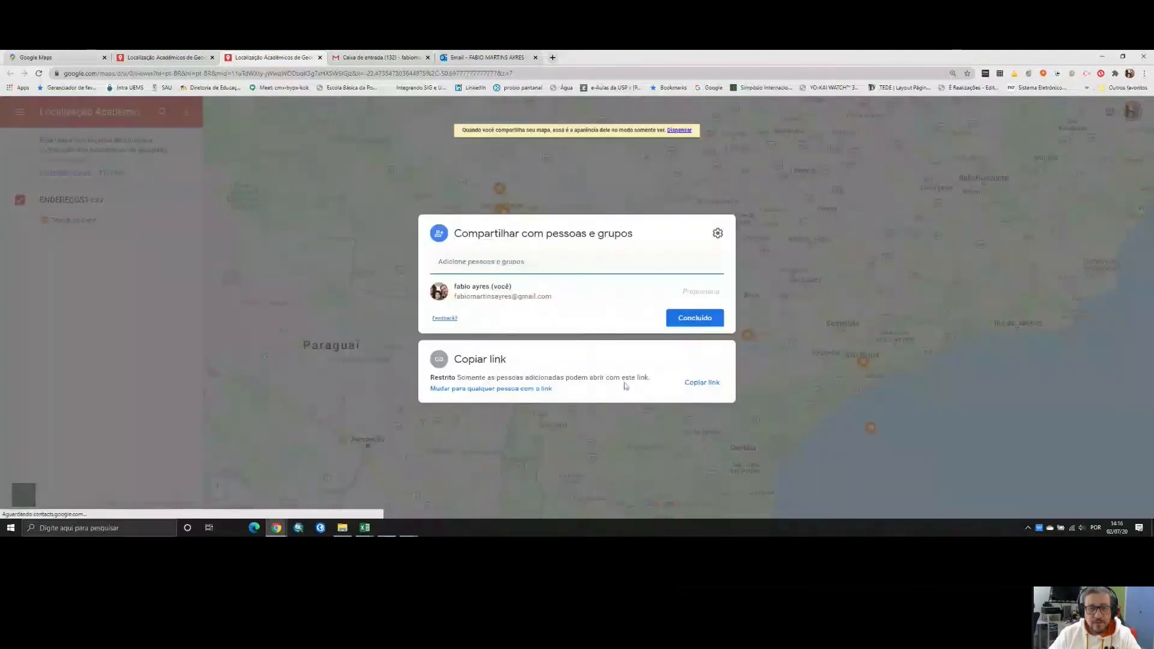
{"action": "left_click", "coordinate": [491, 389]}
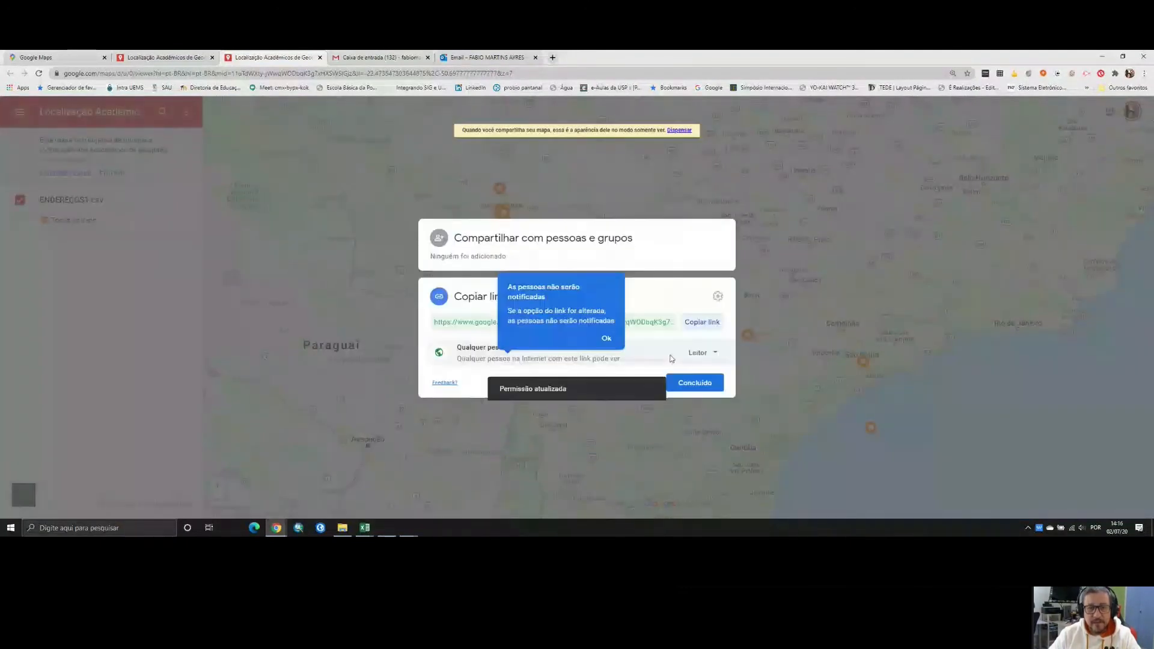
{"action": "left_click", "coordinate": [501, 347]}
{"action": "left_click", "coordinate": [717, 385]}
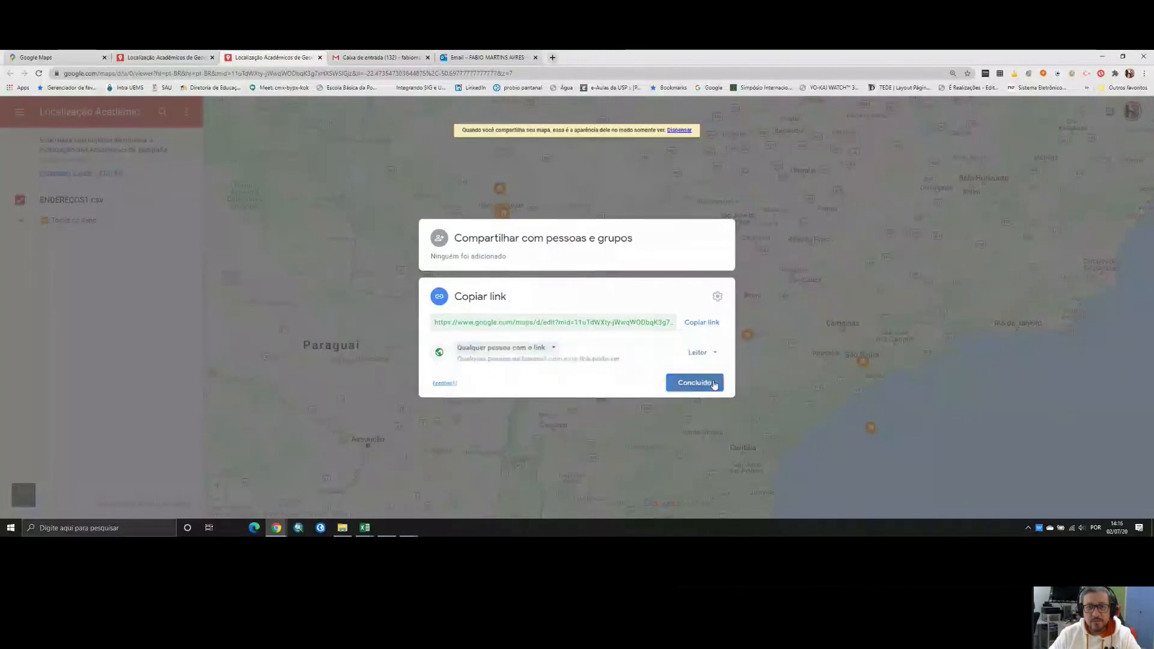
{"action": "left_click", "coordinate": [717, 385]}
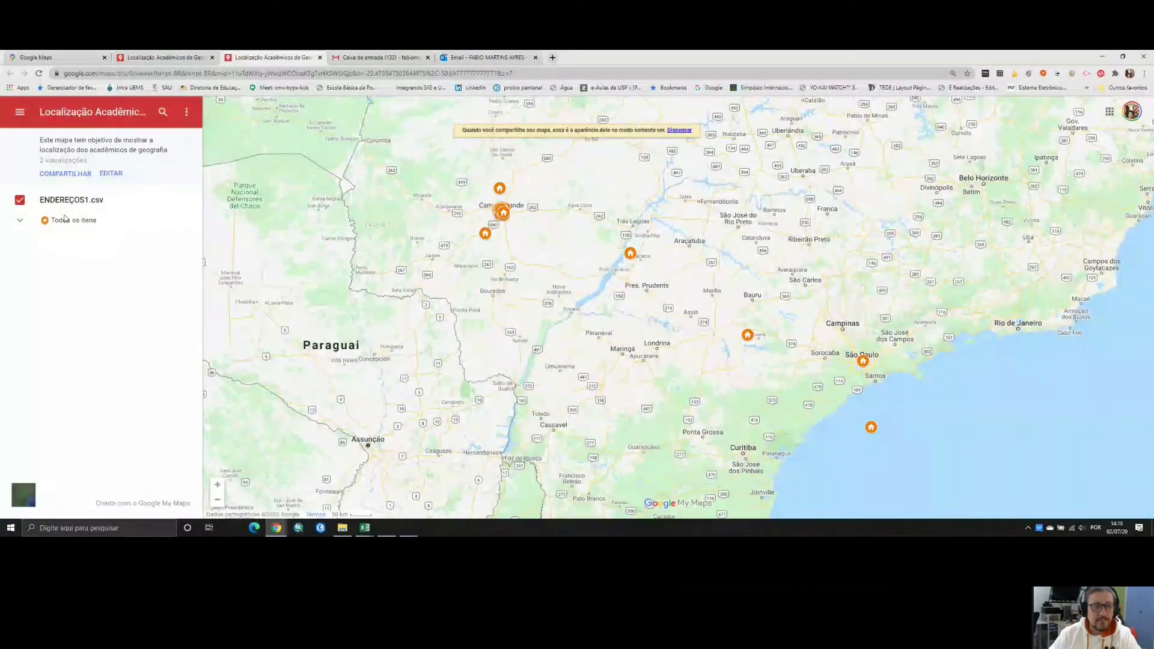
Display the HTML code for embedding the map in a website and close it
{"action": "left_click", "coordinate": [186, 112]}
{"action": "left_click", "coordinate": [87, 246]}
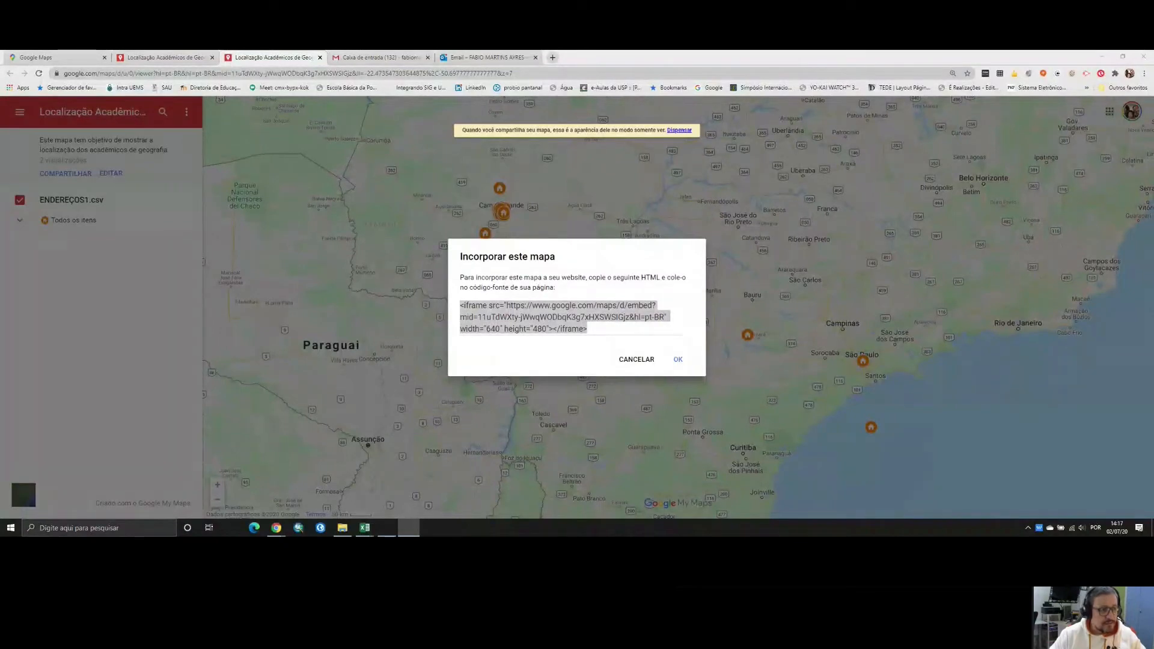
{"action": "left_click", "coordinate": [681, 360]}
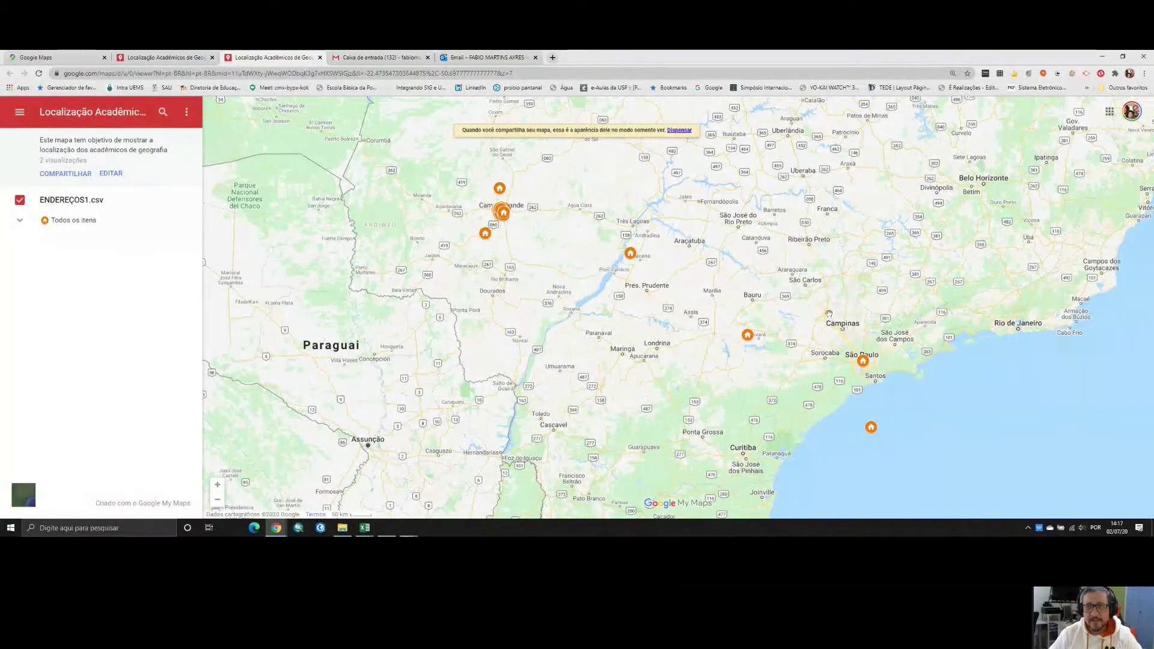
Switch to the países.csv workbook in Excel and widen column A to fit the países,latitude,longitude header
{"action": "left_click", "coordinate": [1104, 55]}
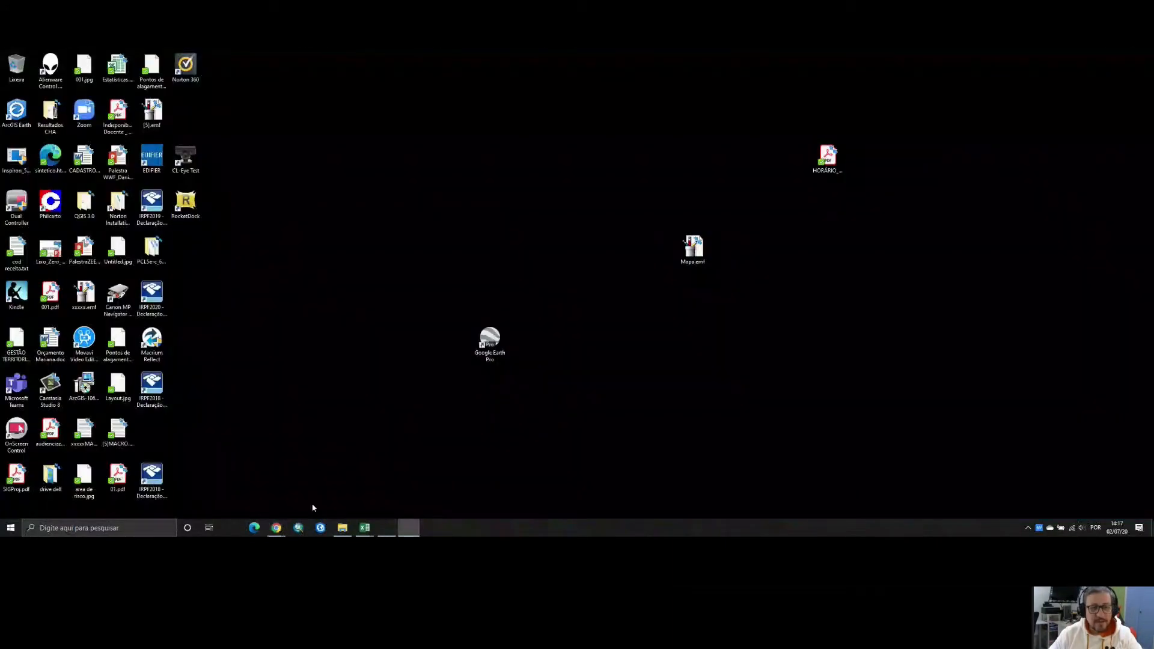
{"action": "mouse_move", "coordinate": [361, 531]}
{"action": "left_click", "coordinate": [363, 497]}
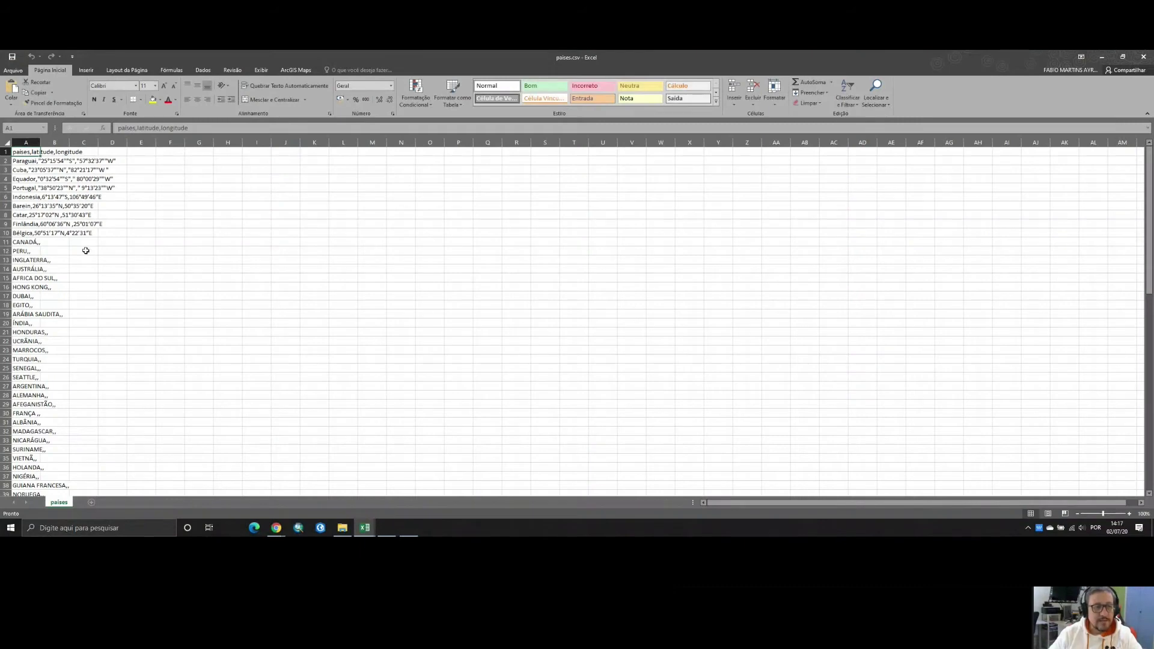
{"action": "left_click_drag", "start_coordinate": [40, 144], "coordinate": [98, 150]}
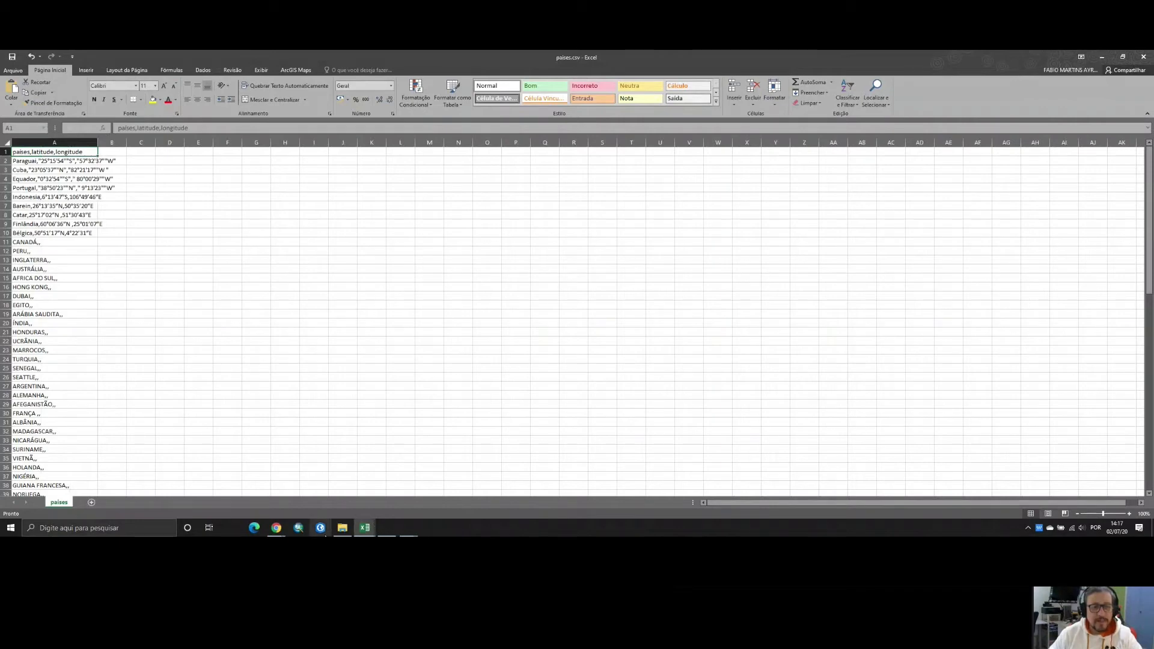
Check the files in the INTRODUÇÃO A CARTOGRAFIA folder and look through the countries and coordinates listed in países.csv
{"action": "left_click", "coordinate": [342, 528]}
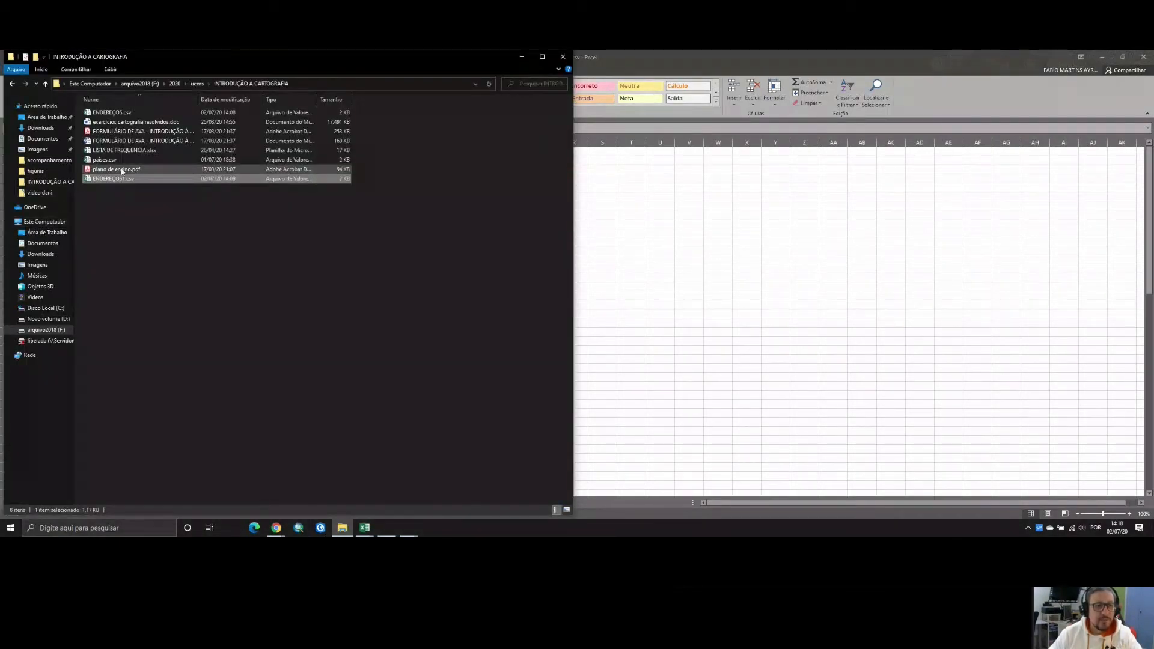
{"action": "left_click", "coordinate": [522, 61]}
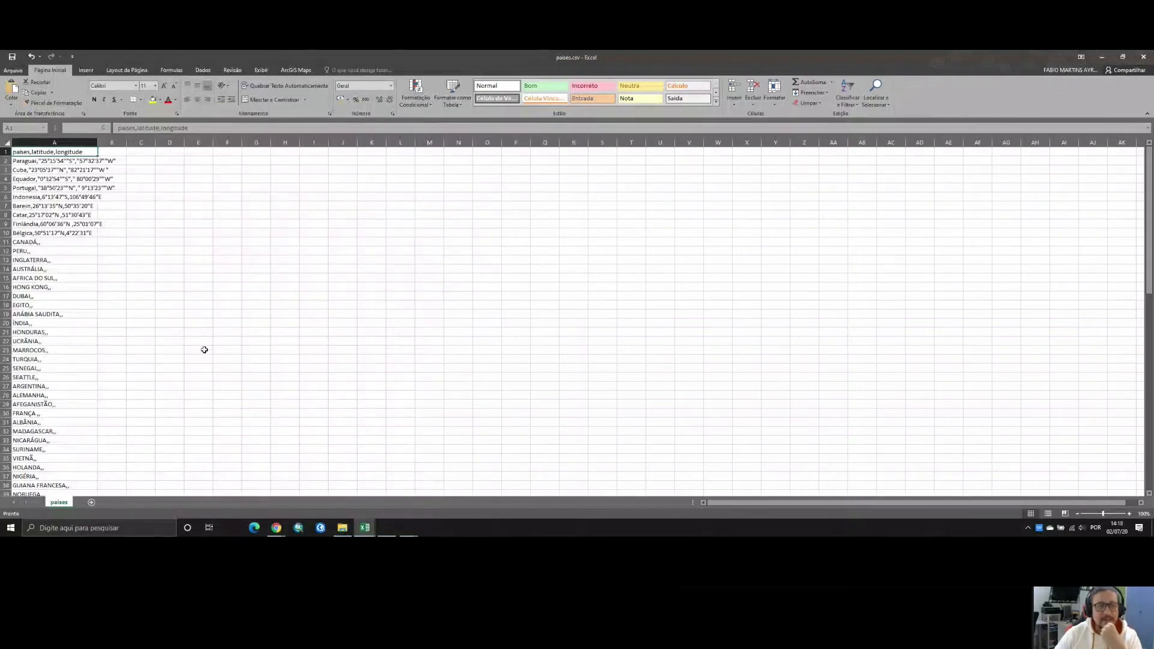
{"action": "scroll", "coordinate": [86, 279], "scroll_direction": "up", "scroll_amount": 1, "text": "ctrl"}
{"action": "scroll", "coordinate": [86, 278], "scroll_direction": "up", "scroll_amount": 4, "text": "ctrl"}
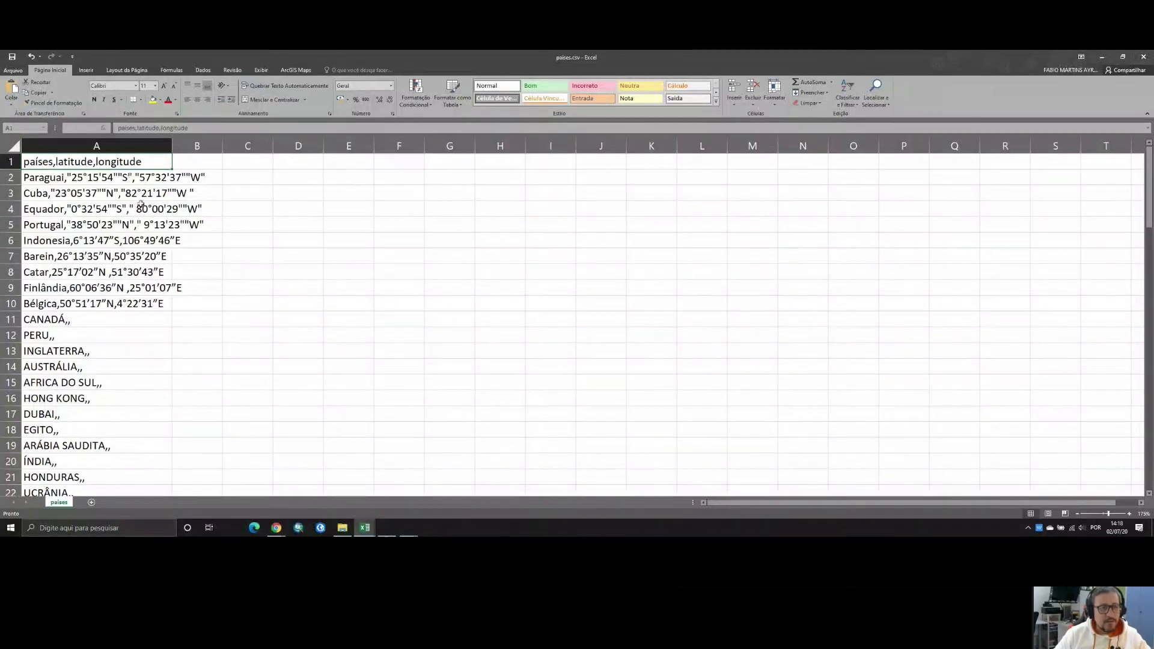
{"action": "scroll", "coordinate": [127, 308], "scroll_direction": "down", "scroll_amount": 8}
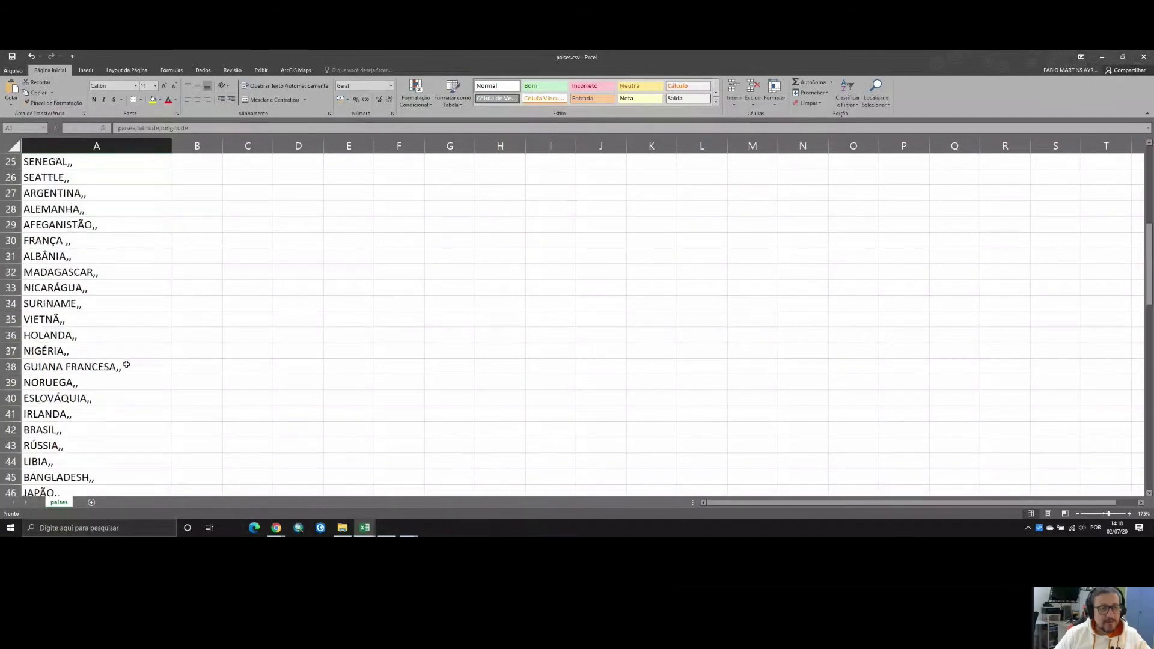
{"action": "scroll", "coordinate": [127, 365], "scroll_direction": "down", "scroll_amount": 20}
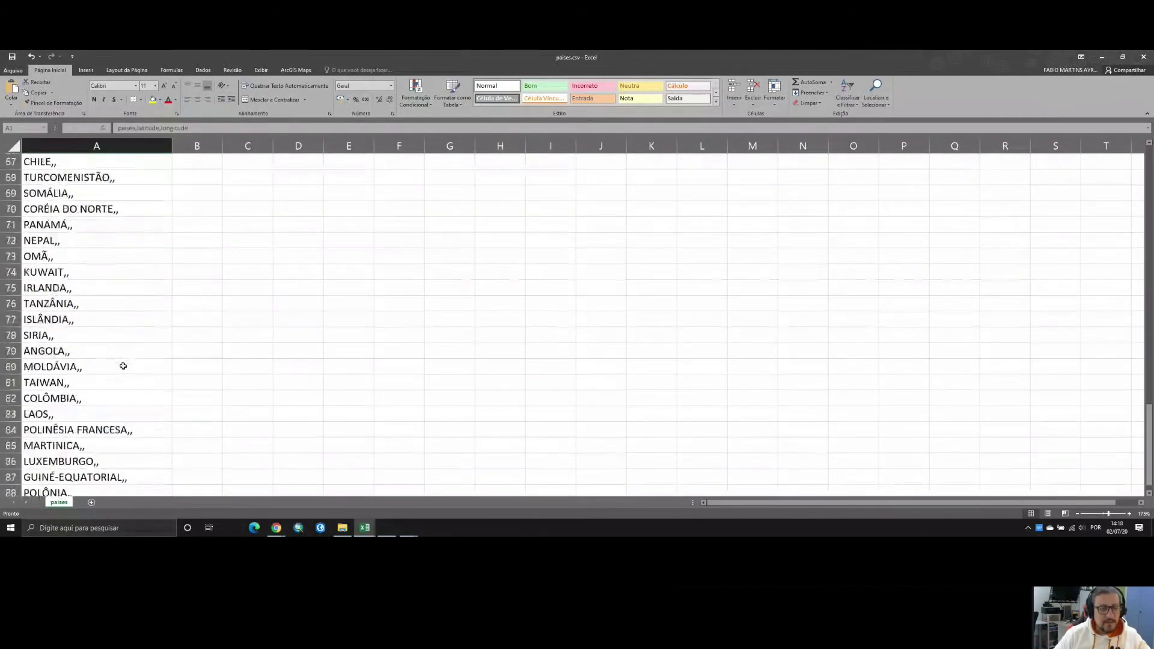
{"action": "scroll", "coordinate": [119, 366], "scroll_direction": "up", "scroll_amount": 20}
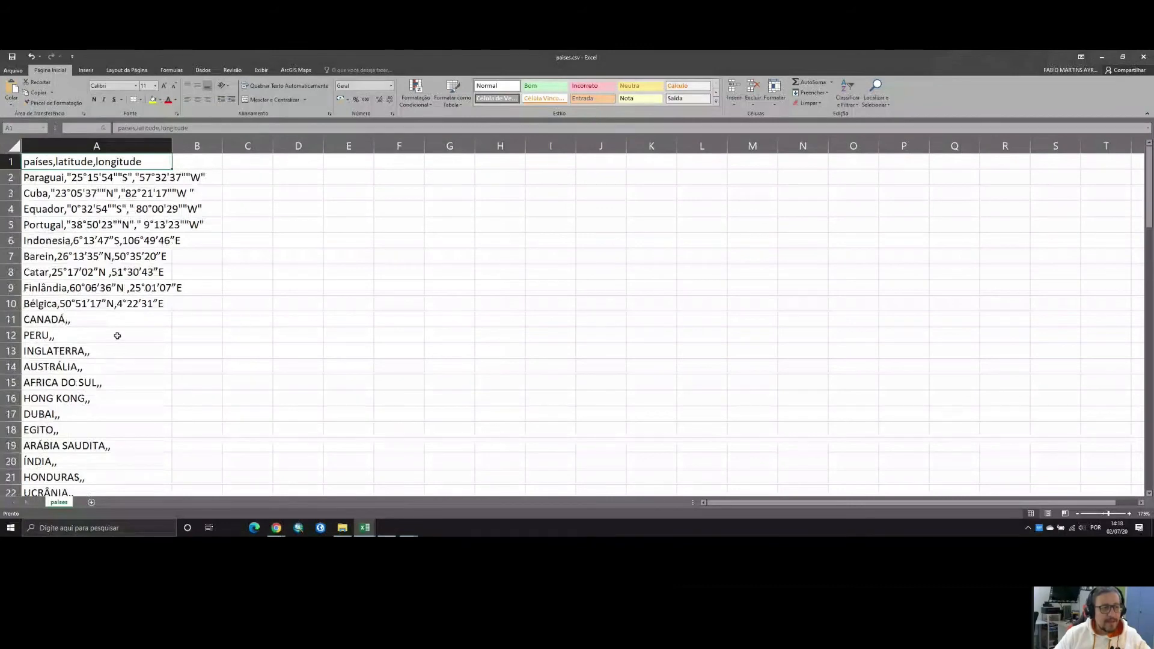
{"action": "scroll", "coordinate": [114, 318], "scroll_direction": "down", "scroll_amount": 20}
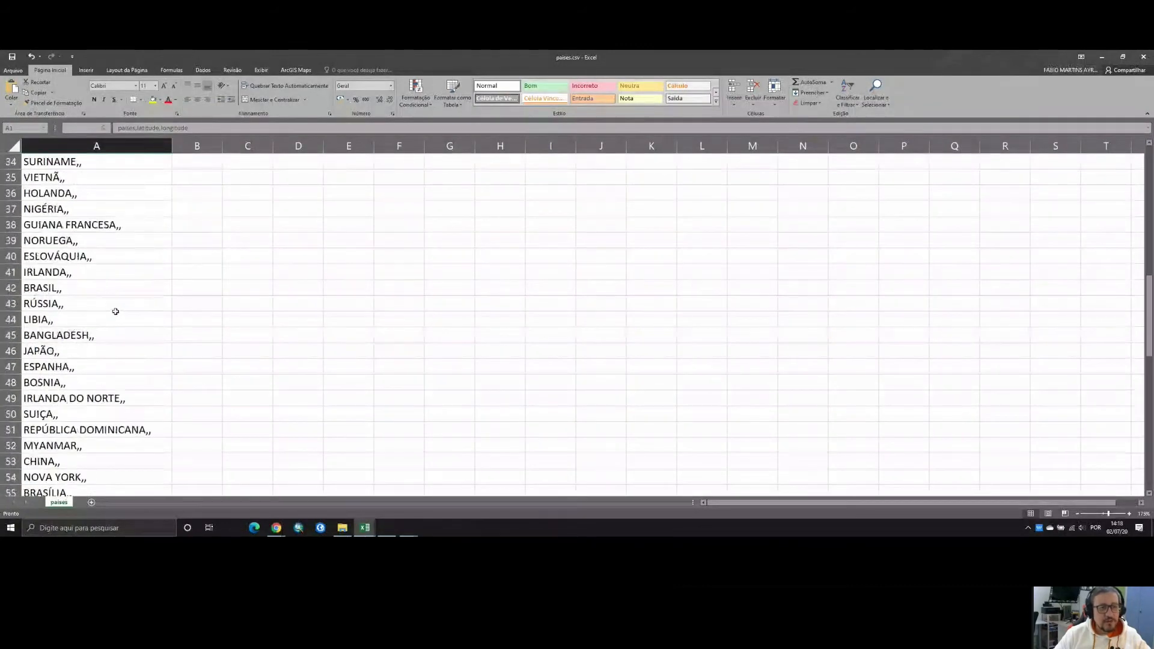
Look through the remaining countries in países.csv down to the last entry and return to the header row
{"action": "scroll", "coordinate": [112, 313], "scroll_direction": "down", "scroll_amount": 6}
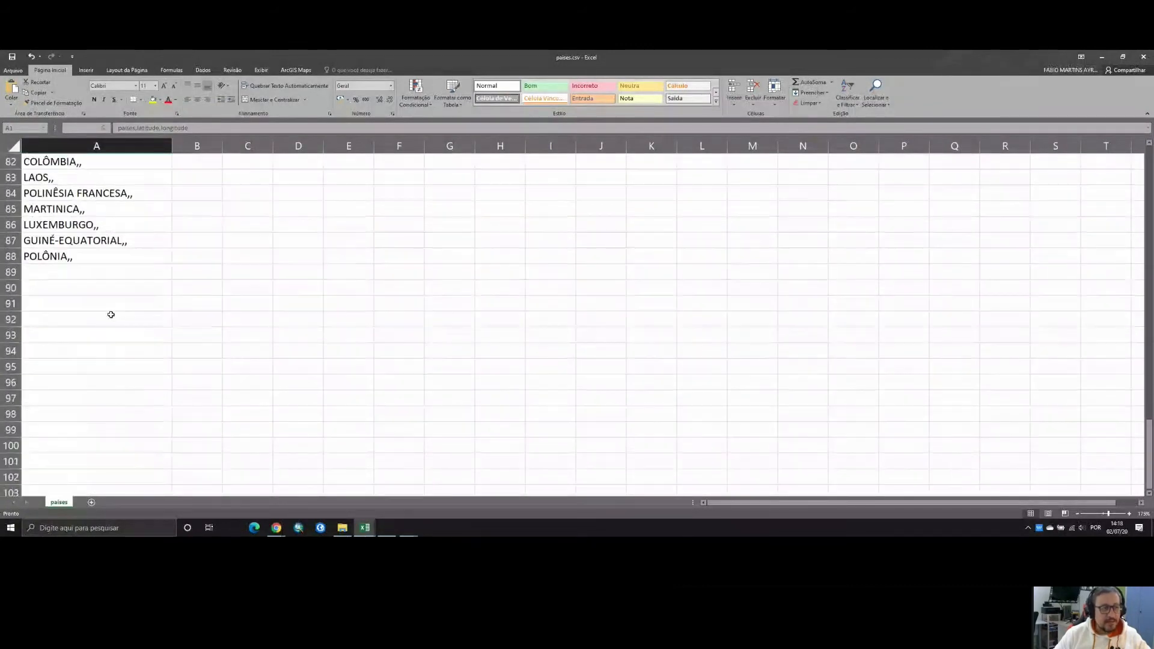
{"action": "scroll", "coordinate": [82, 275], "scroll_direction": "up", "scroll_amount": 5}
{"action": "scroll", "coordinate": [83, 275], "scroll_direction": "up", "scroll_amount": 20}
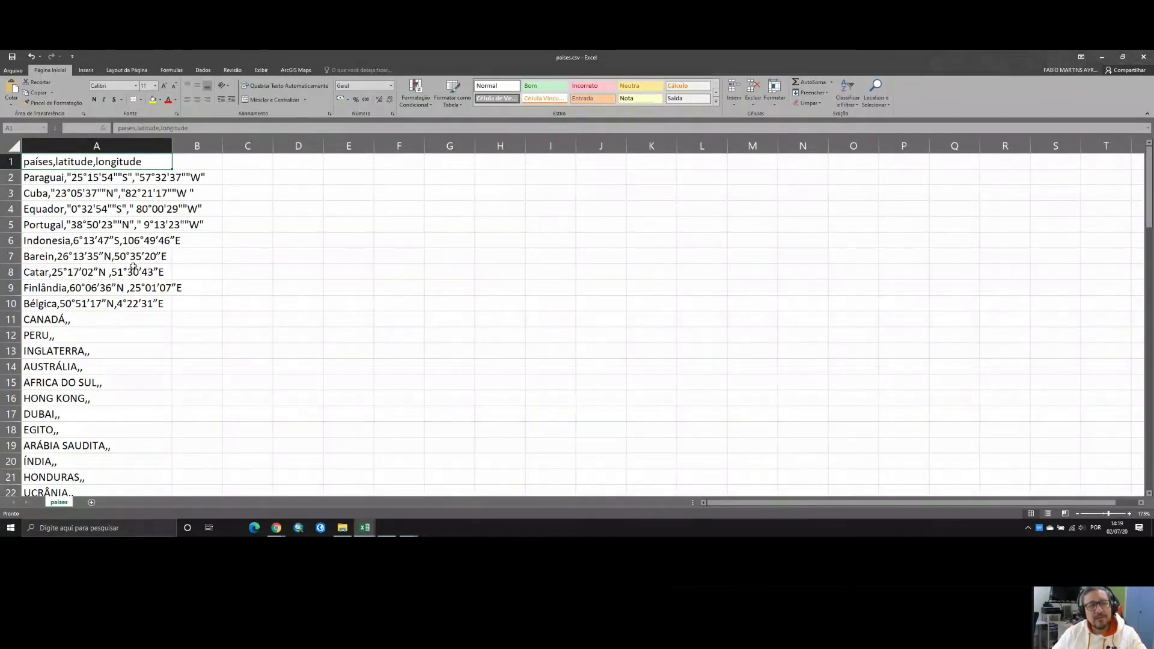
Put the países.csv workbook away, switch to Chrome and close the map's preview tab to return to the My Maps editor
{"action": "left_click", "coordinate": [1106, 55]}
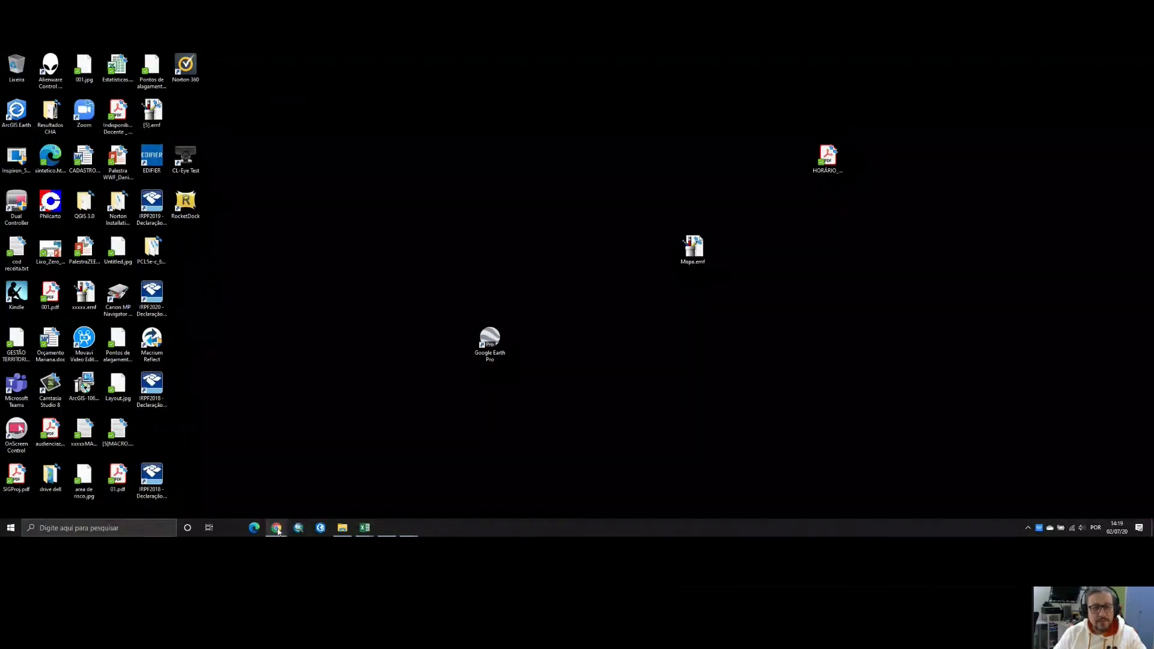
{"action": "mouse_move", "coordinate": [276, 530]}
{"action": "left_click", "coordinate": [261, 502]}
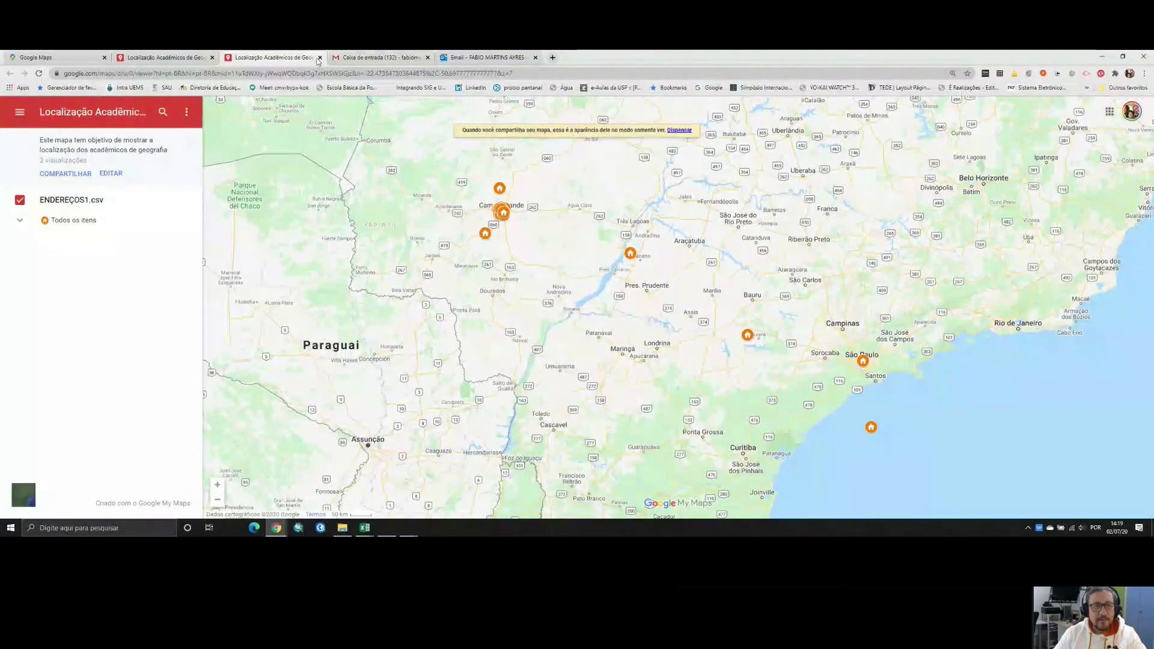
{"action": "left_click", "coordinate": [320, 58]}
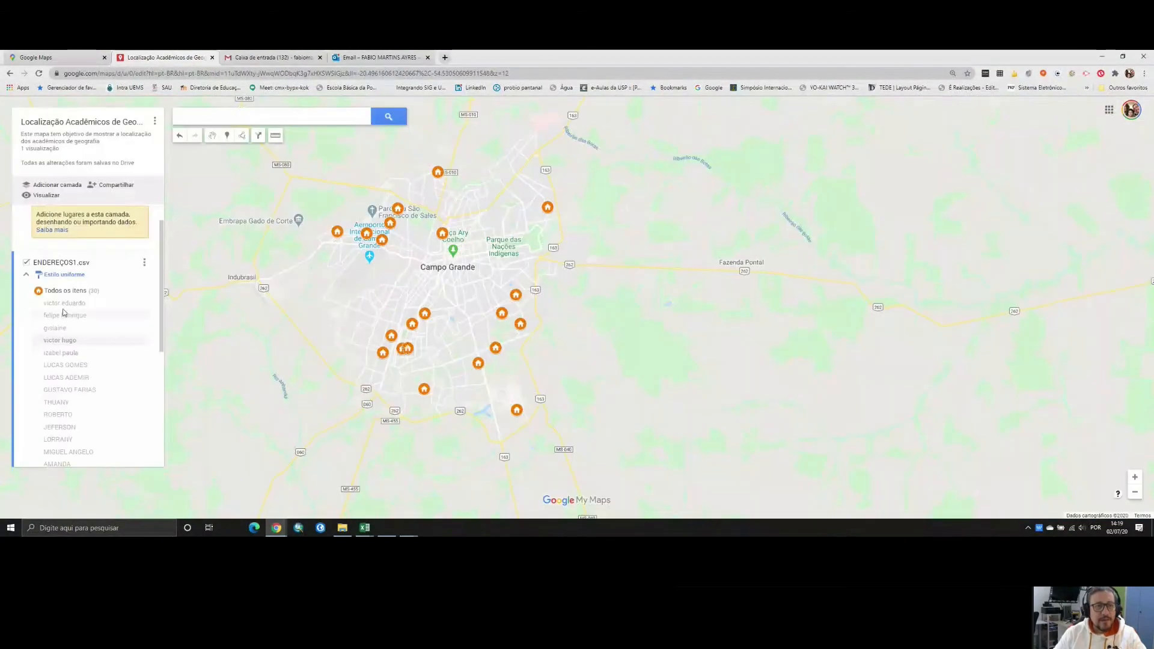
Hide the ENDEREÇOS1.csv layer and upload países.csv from its folder into the untitled layer
{"action": "scroll", "coordinate": [99, 274], "scroll_direction": "up", "scroll_amount": 1}
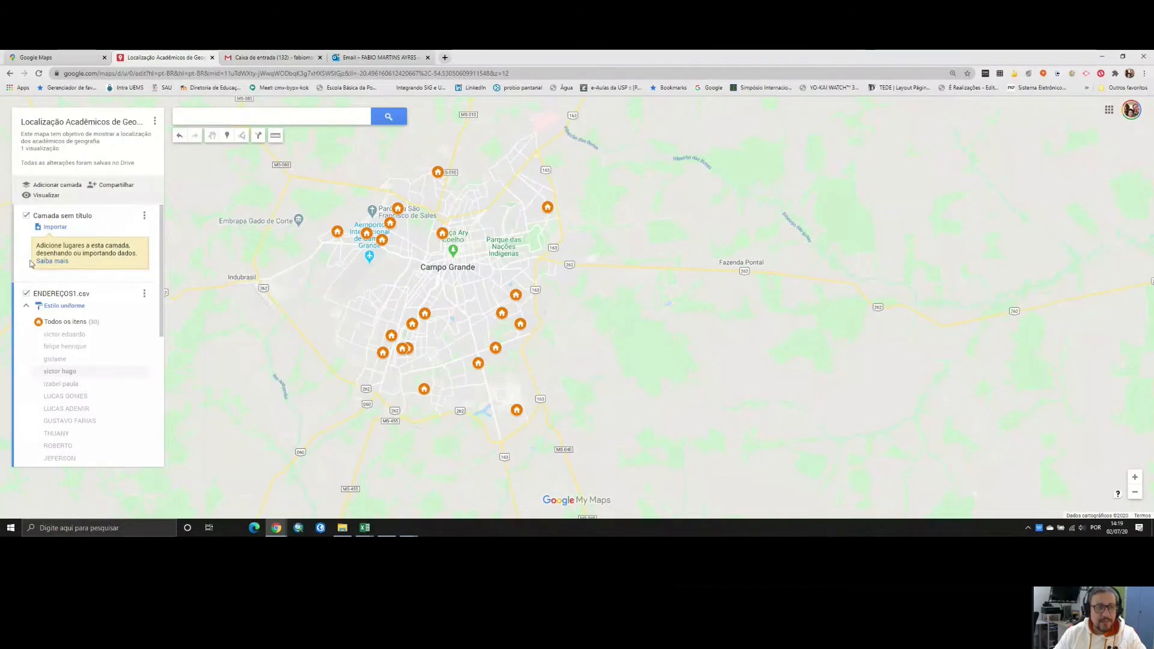
{"action": "left_click", "coordinate": [26, 294]}
{"action": "left_click", "coordinate": [48, 227]}
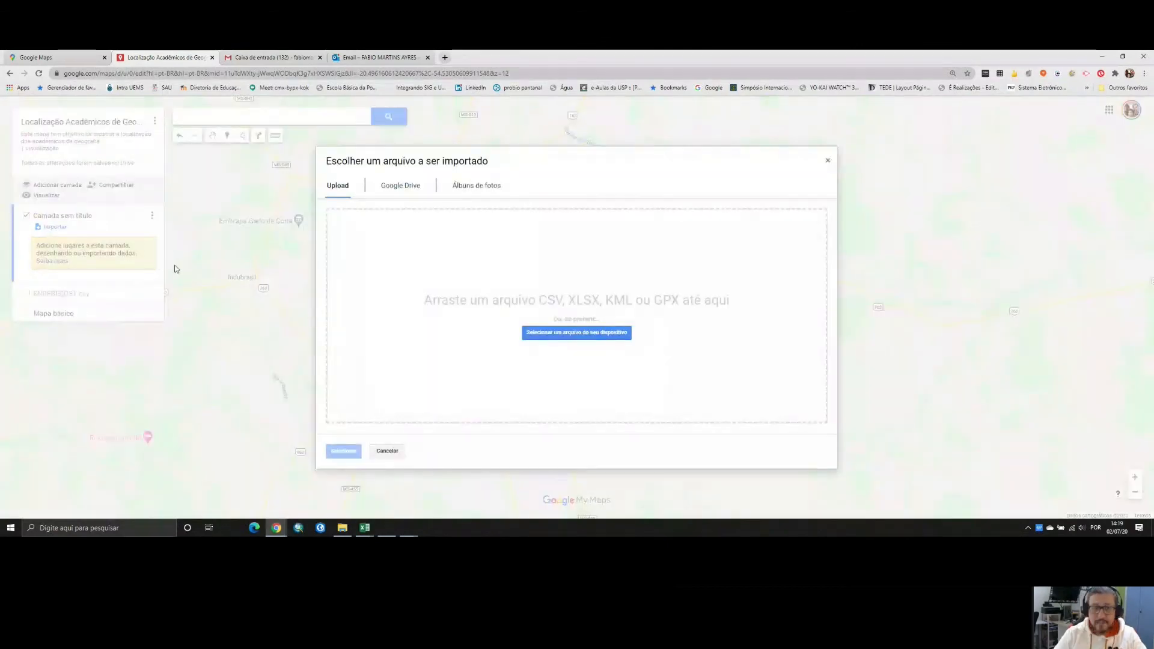
{"action": "left_click", "coordinate": [342, 527]}
{"action": "left_click_drag", "start_coordinate": [108, 160], "coordinate": [682, 332]}
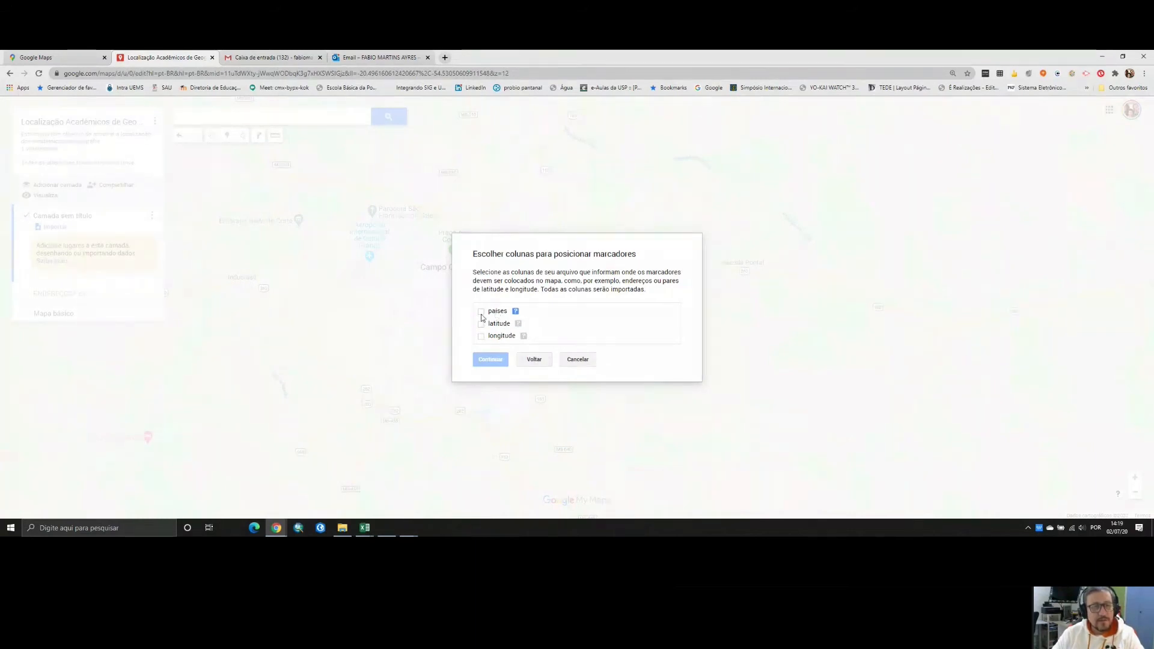
Complete the import using the países column both to position the markers and as their title
{"action": "left_click", "coordinate": [481, 311]}
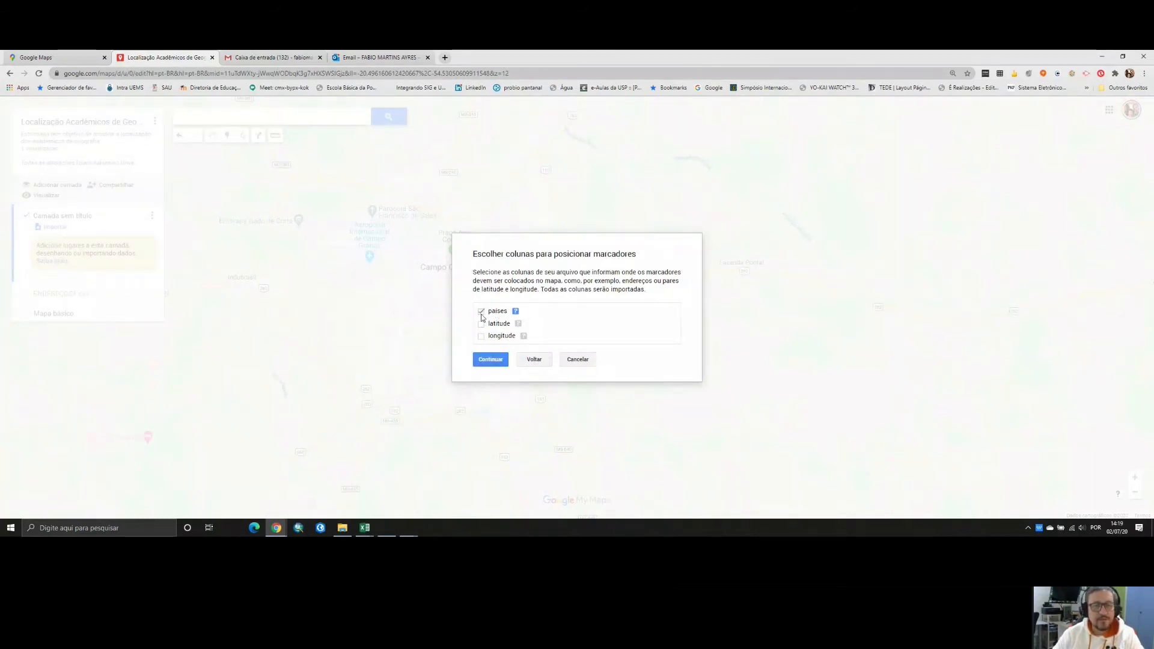
{"action": "left_click", "coordinate": [488, 360]}
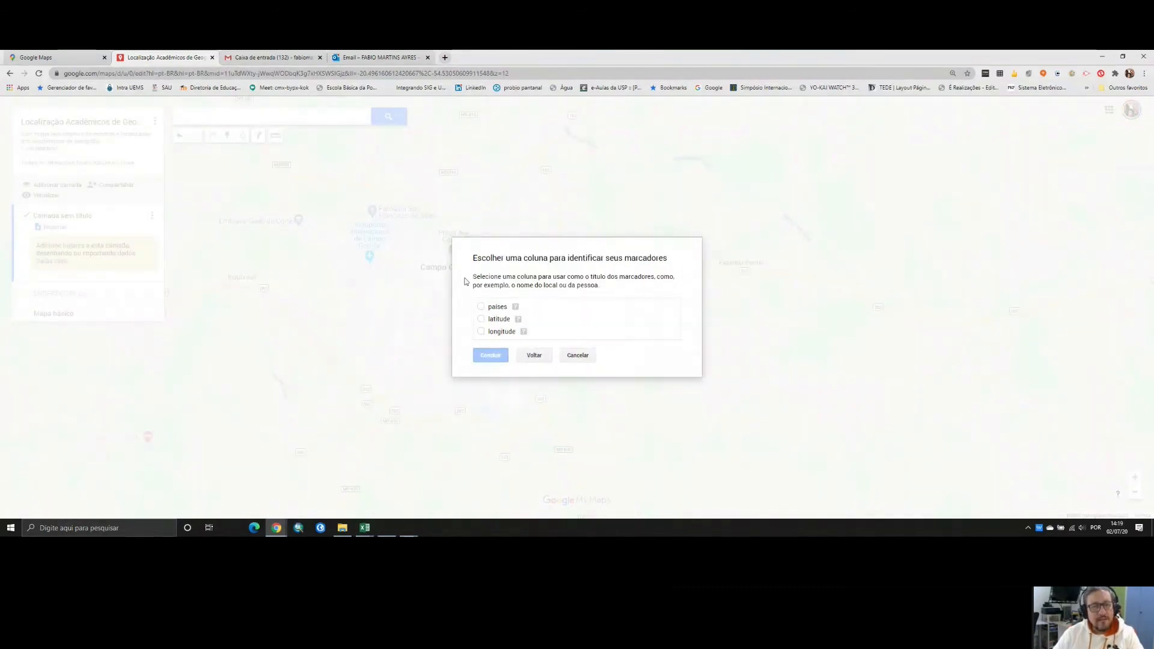
{"action": "left_click", "coordinate": [481, 307]}
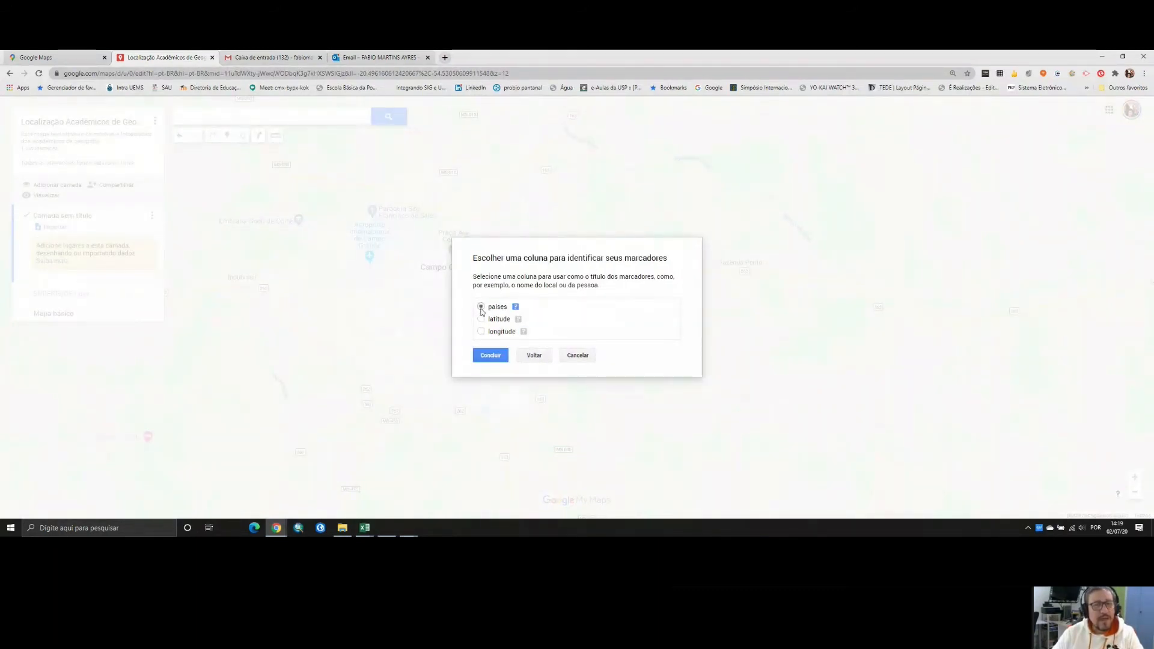
{"action": "left_click", "coordinate": [498, 356]}
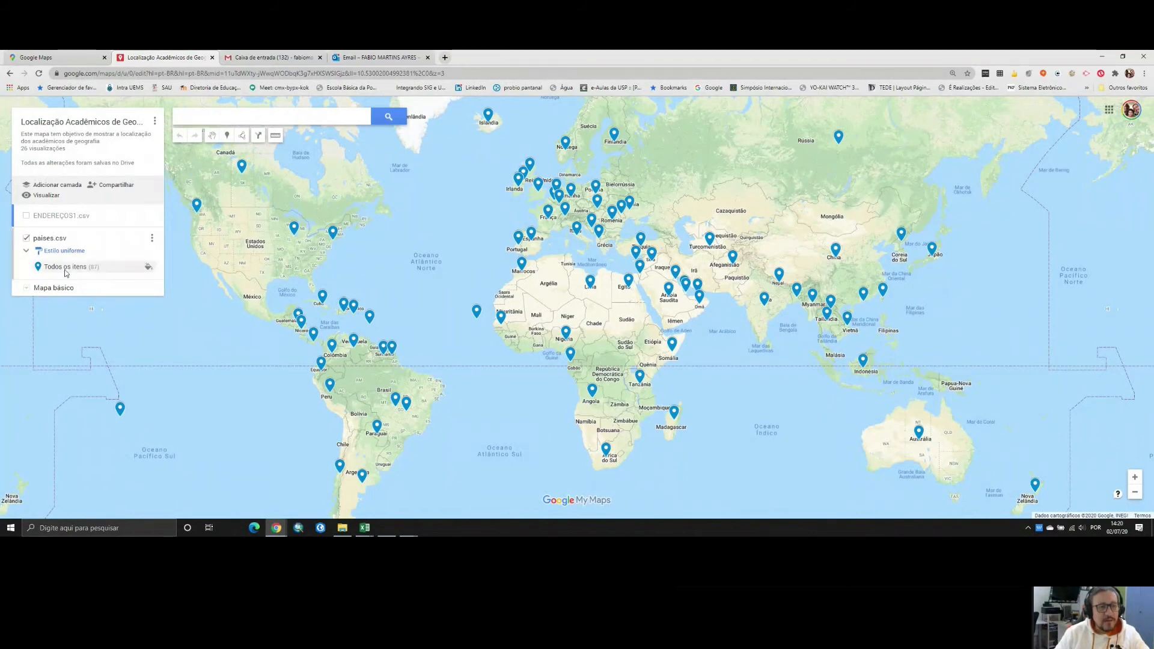
Change the style of all países.csv markers to a star icon in orange
{"action": "left_click", "coordinate": [38, 270]}
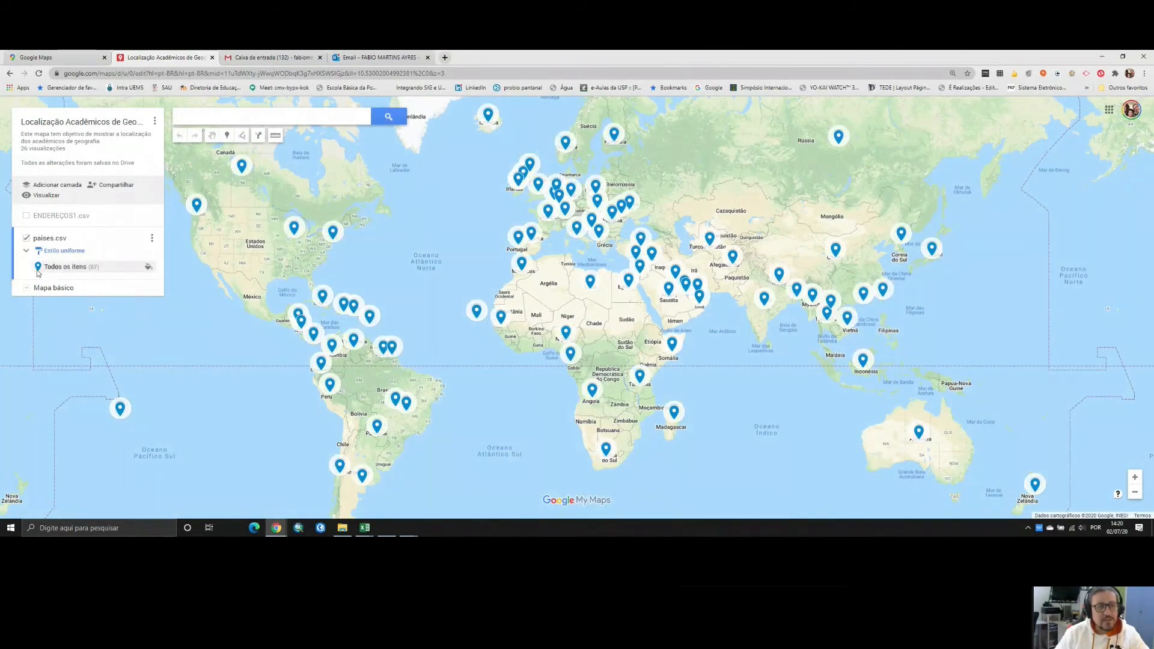
{"action": "left_click", "coordinate": [148, 266]}
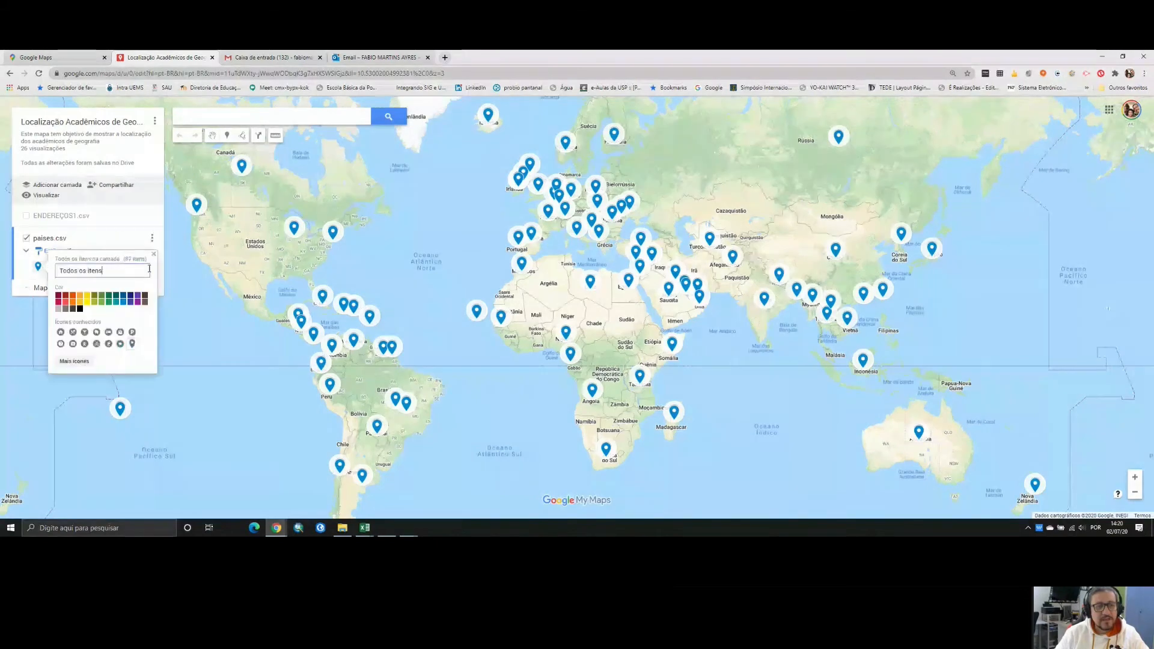
{"action": "left_click", "coordinate": [121, 345]}
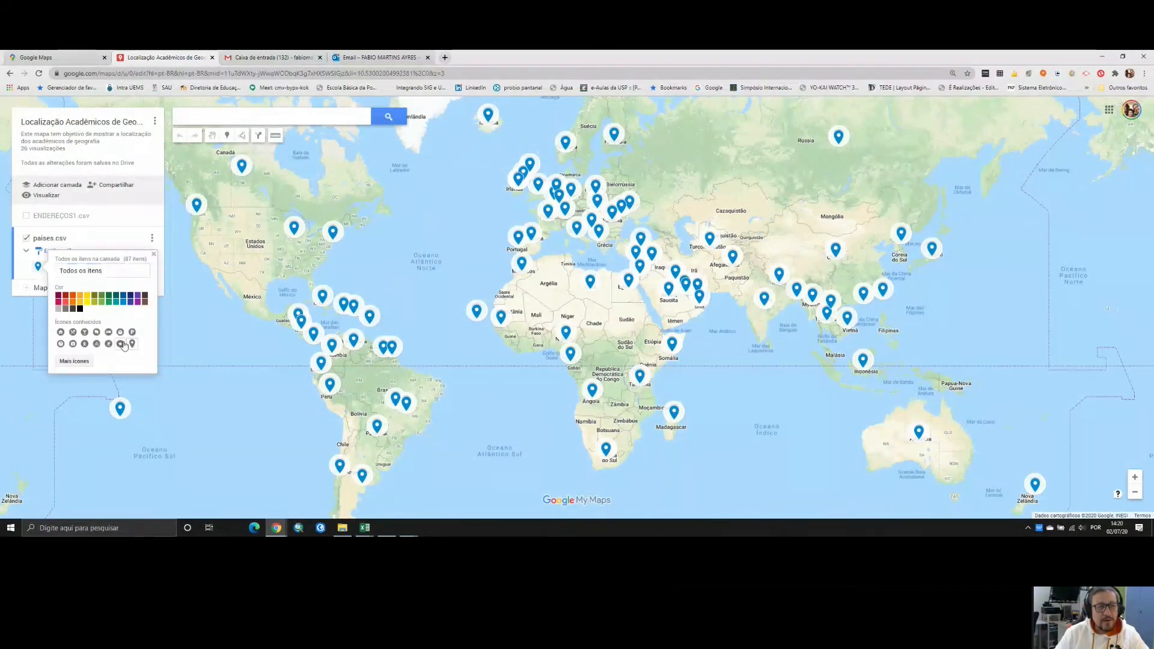
{"action": "left_click", "coordinate": [70, 302]}
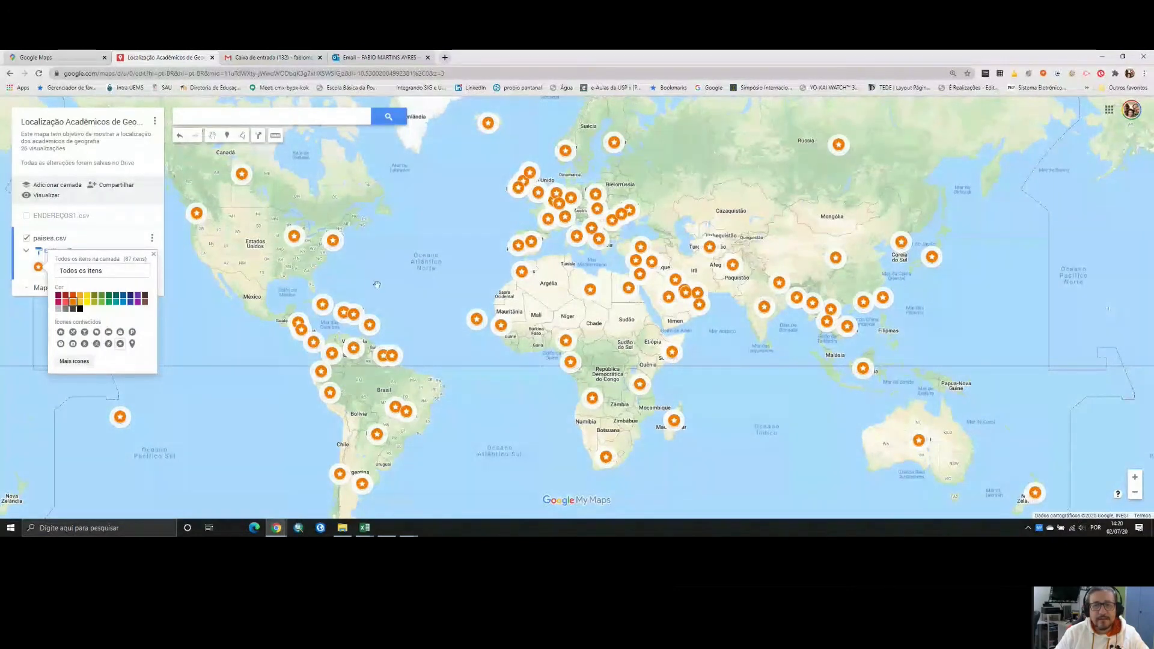
Check the marker details for Brasília, Brasil, Chicago, Nova York and Seattle on the map
{"action": "left_click", "coordinate": [406, 418]}
{"action": "left_click", "coordinate": [406, 414]}
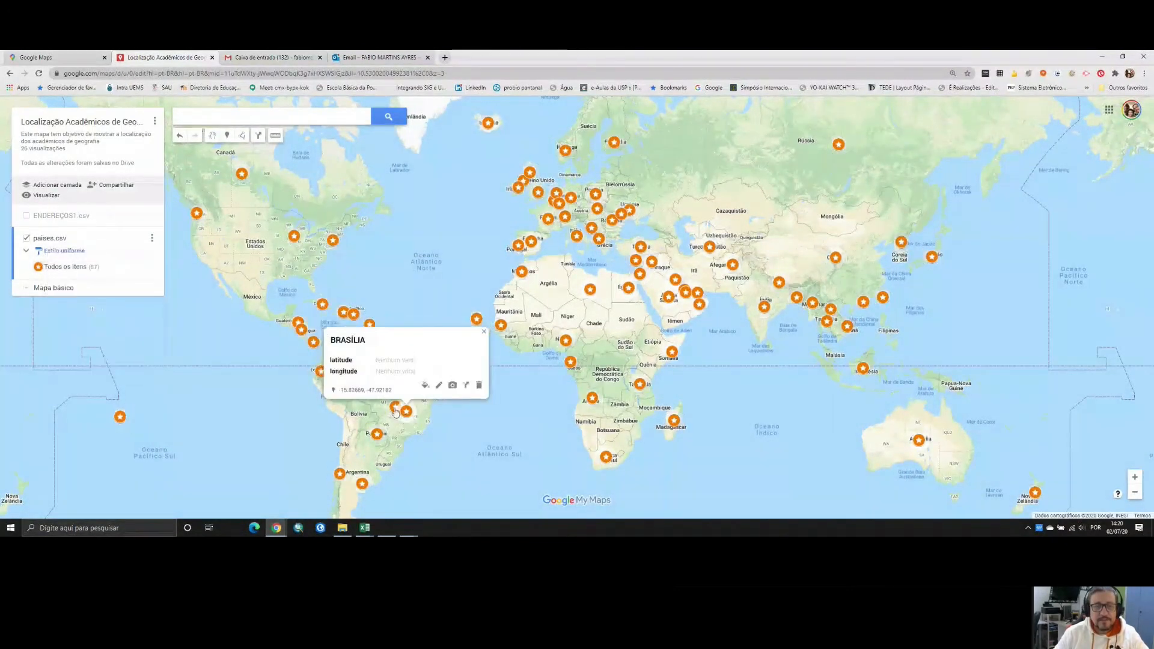
{"action": "left_click", "coordinate": [395, 408]}
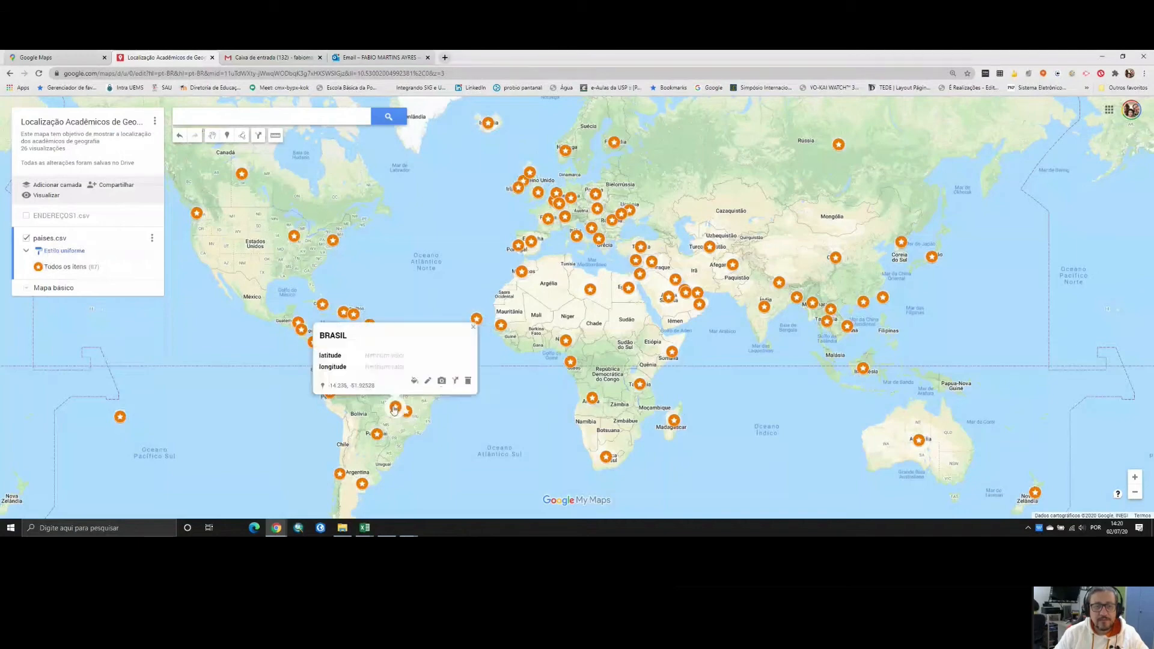
{"action": "left_click", "coordinate": [294, 236]}
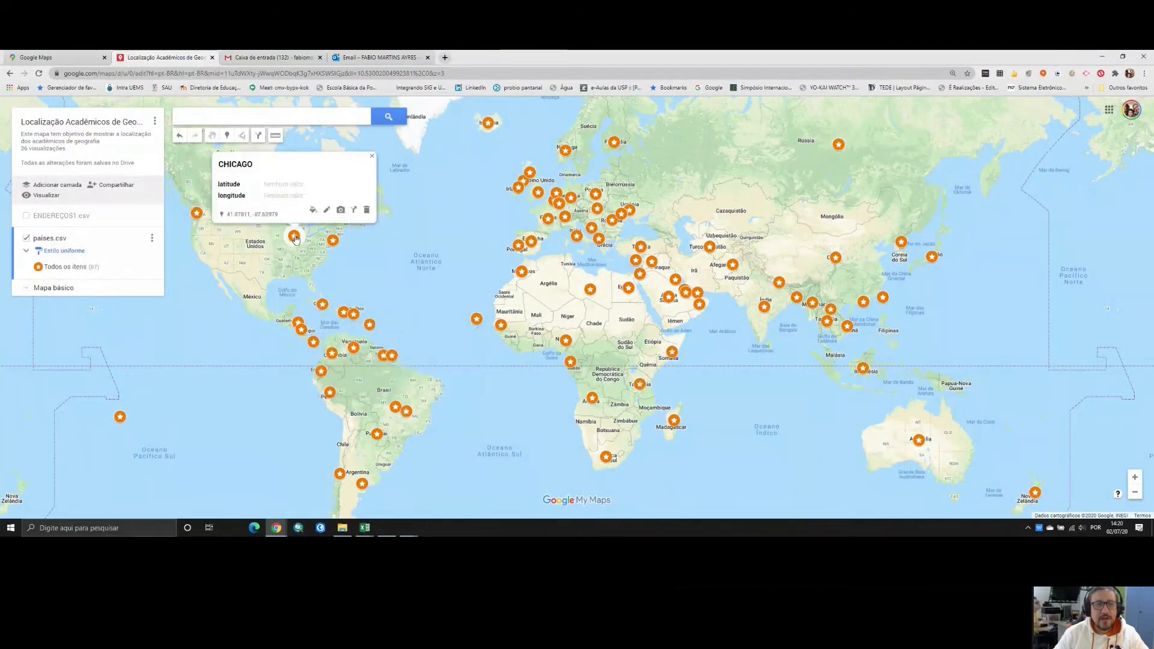
{"action": "left_click", "coordinate": [333, 242]}
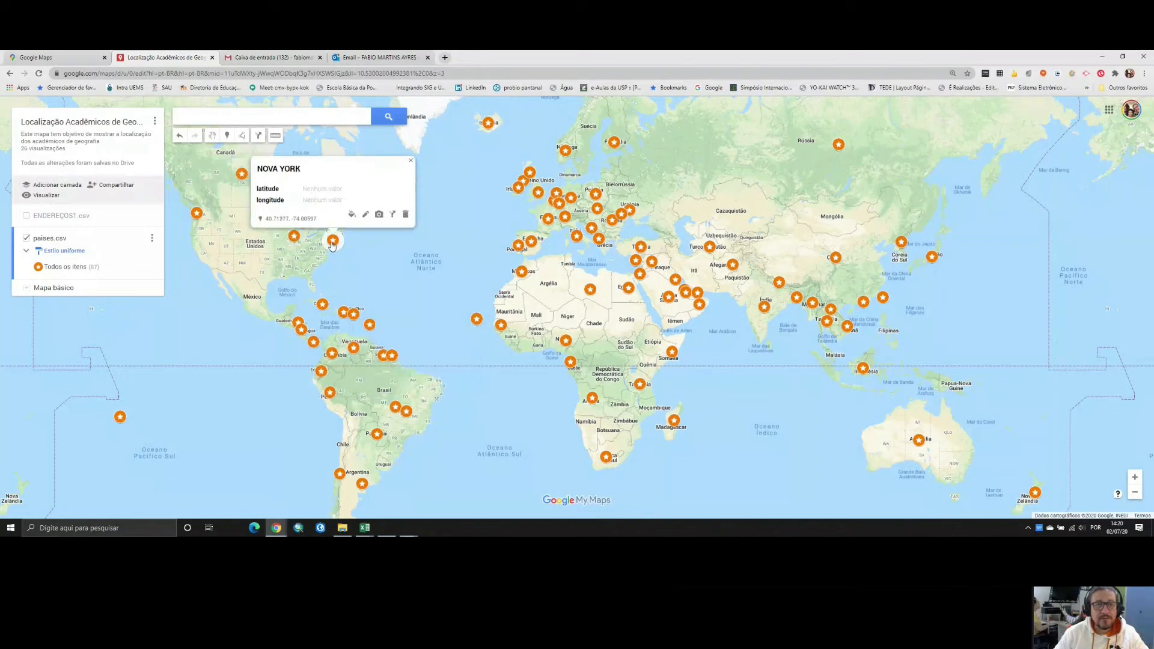
{"action": "left_click", "coordinate": [198, 214]}
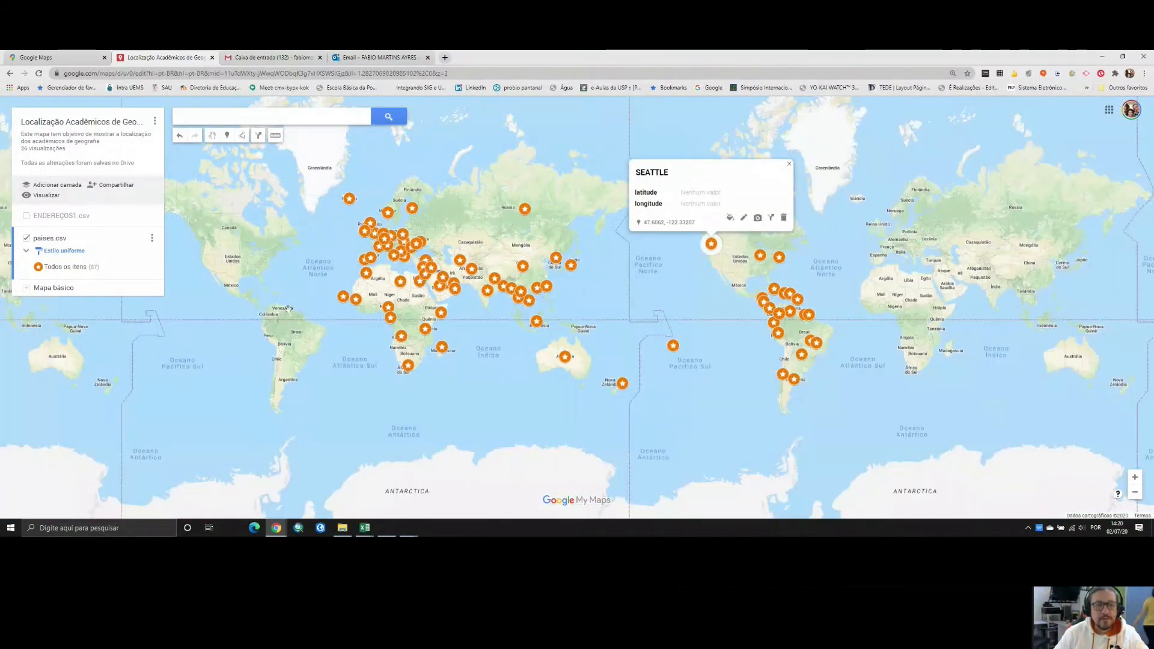
Check the details of more markers around the world, including Rússia, Coréia do Norte, Polinésia Francesa and Madagascar
{"action": "scroll", "coordinate": [232, 220], "scroll_direction": "up", "scroll_amount": 1}
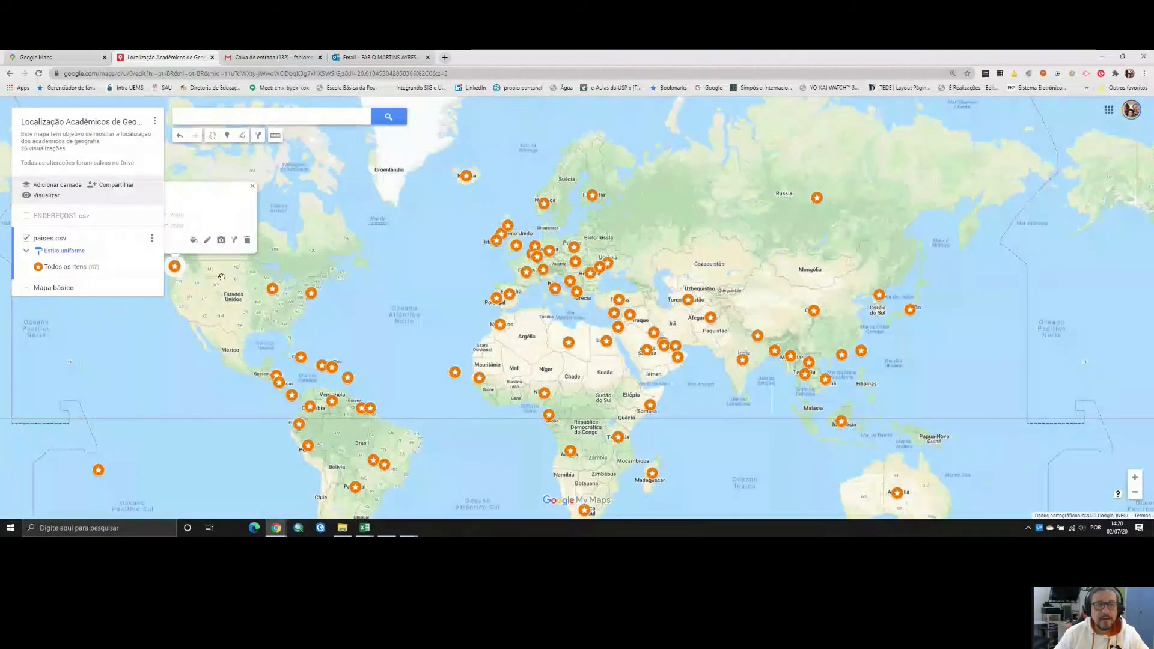
{"action": "left_click_drag", "start_coordinate": [222, 277], "coordinate": [239, 303]}
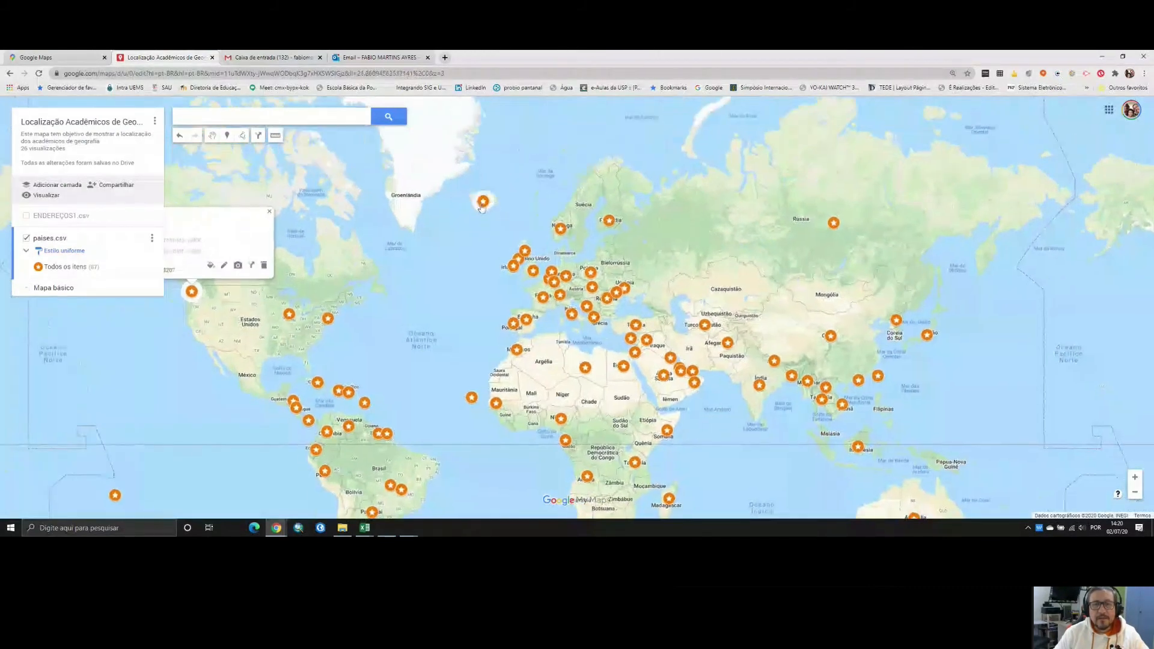
{"action": "left_click", "coordinate": [833, 223]}
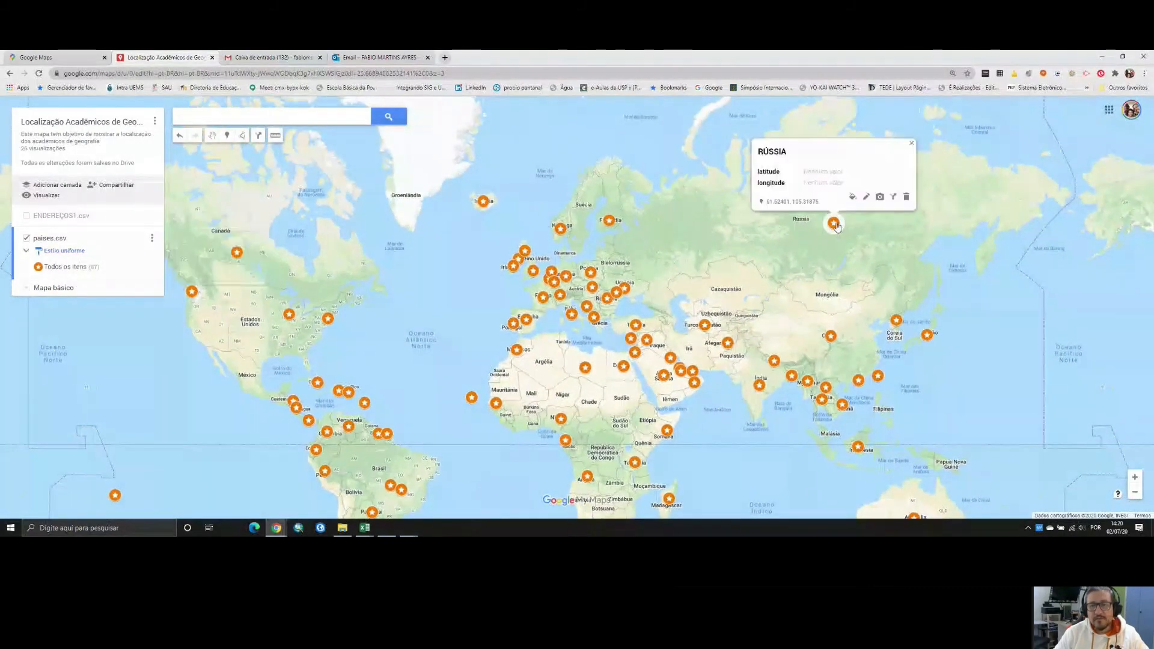
{"action": "left_click", "coordinate": [897, 326]}
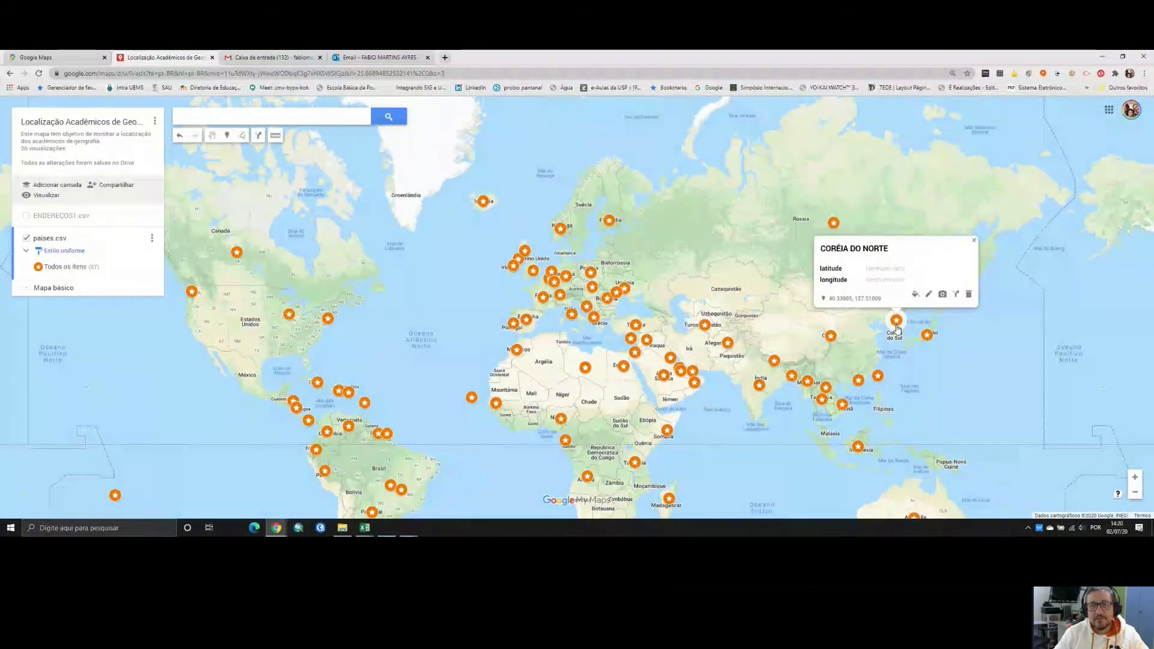
{"action": "left_click", "coordinate": [807, 388]}
{"action": "left_click", "coordinate": [115, 494]}
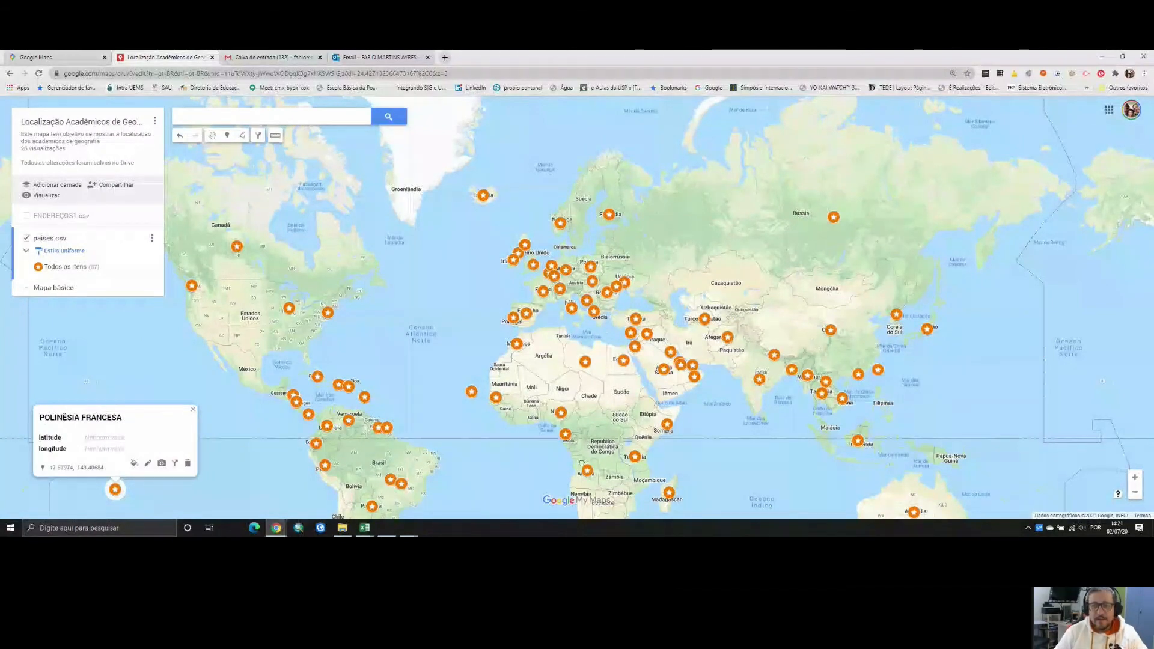
{"action": "left_click", "coordinate": [670, 493]}
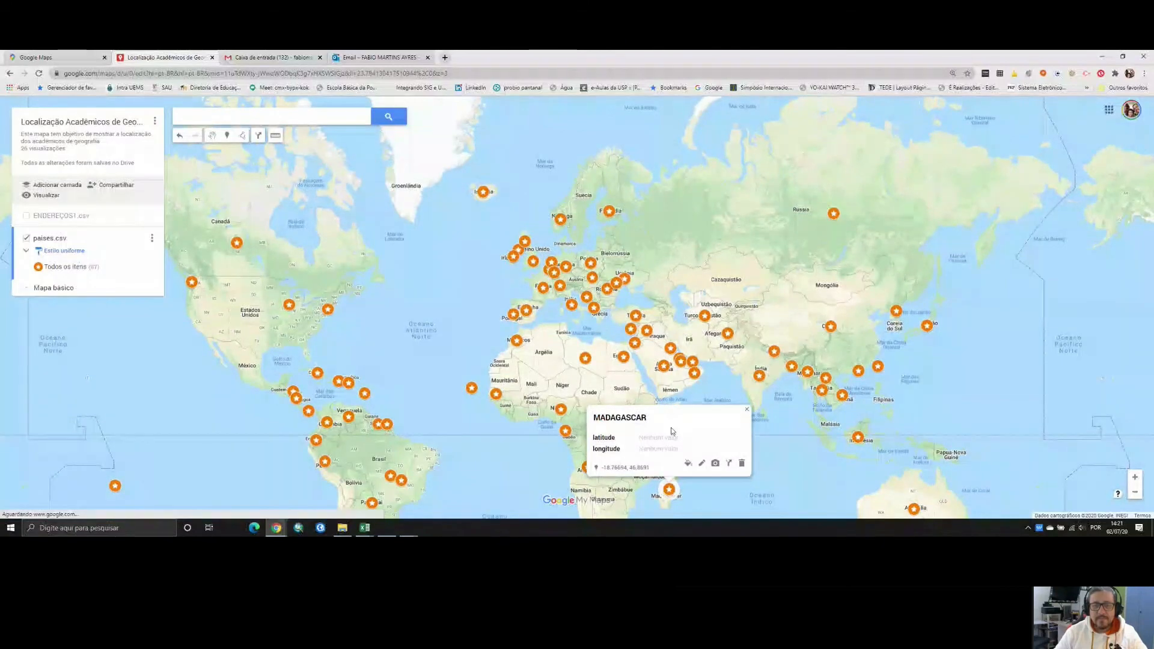
{"action": "left_click", "coordinate": [695, 374]}
{"action": "left_click", "coordinate": [716, 423]}
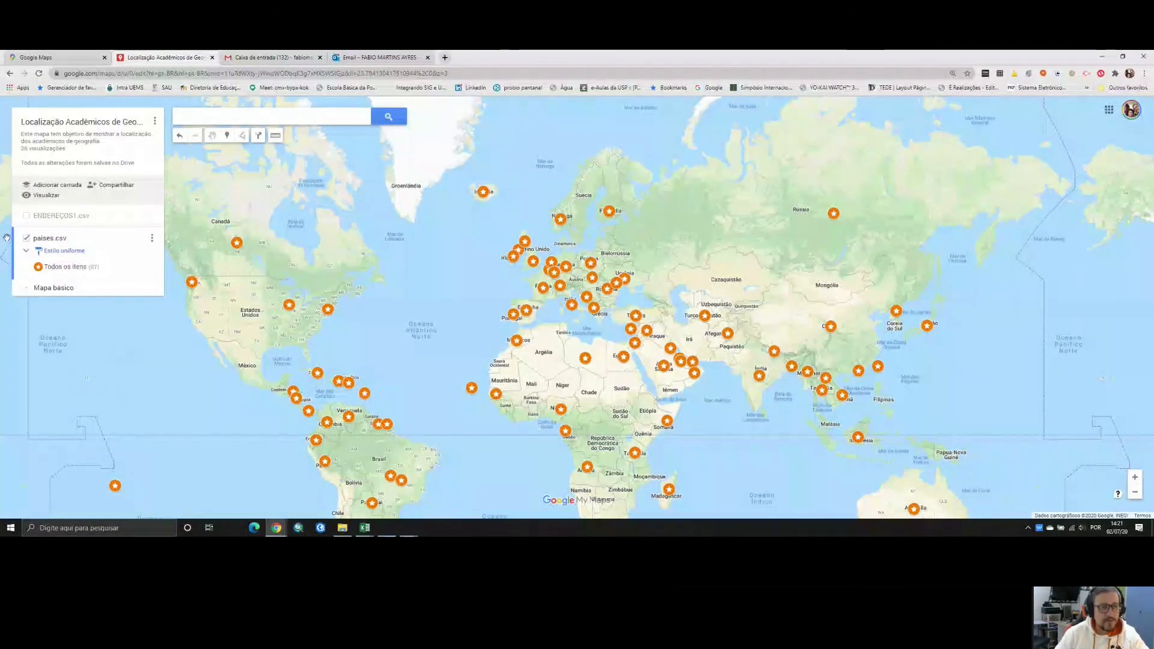
Toggle the países.csv layer off and on, and show the ENDEREÇOS1.csv layer together with it
{"action": "left_click", "coordinate": [26, 239]}
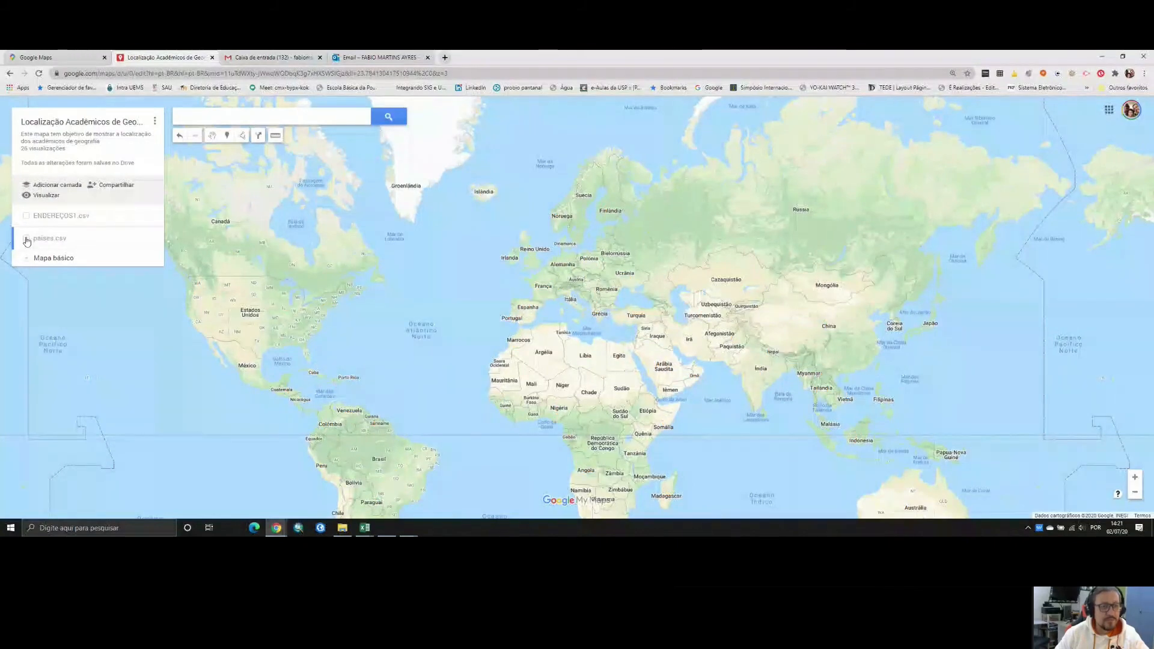
{"action": "left_click", "coordinate": [26, 239]}
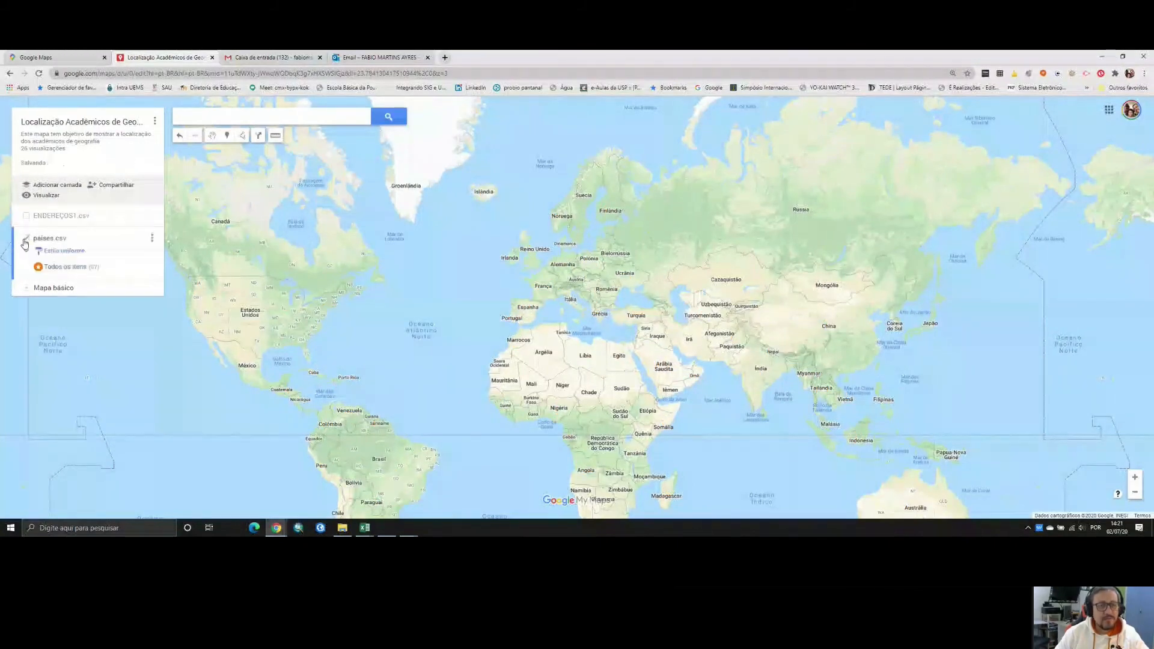
{"action": "left_click", "coordinate": [26, 216]}
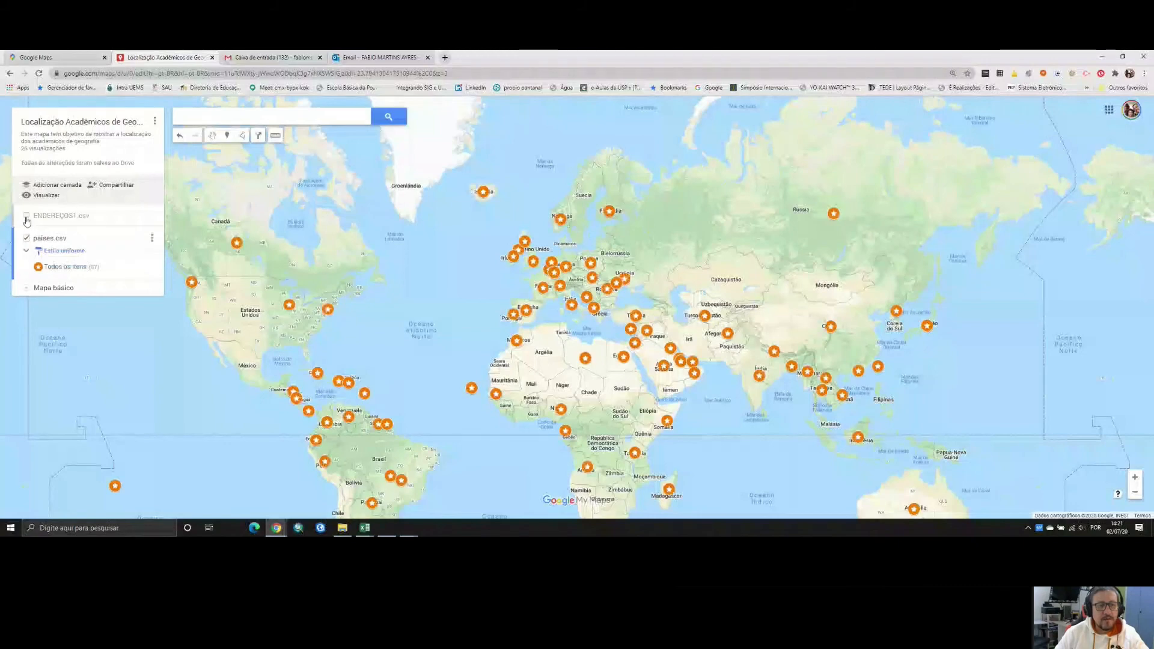
{"action": "left_click_drag", "start_coordinate": [441, 443], "coordinate": [464, 350]}
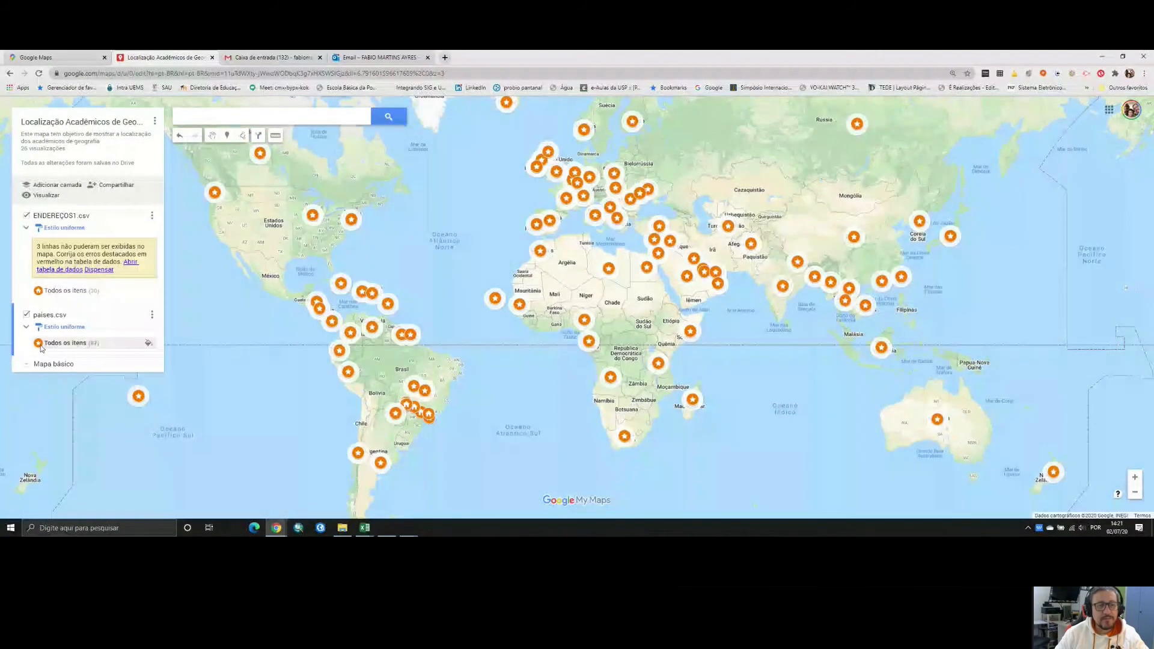
Recolor all países.csv markers olive green to distinguish them from the orange ENDEREÇOS1.csv markers
{"action": "left_click", "coordinate": [148, 343]}
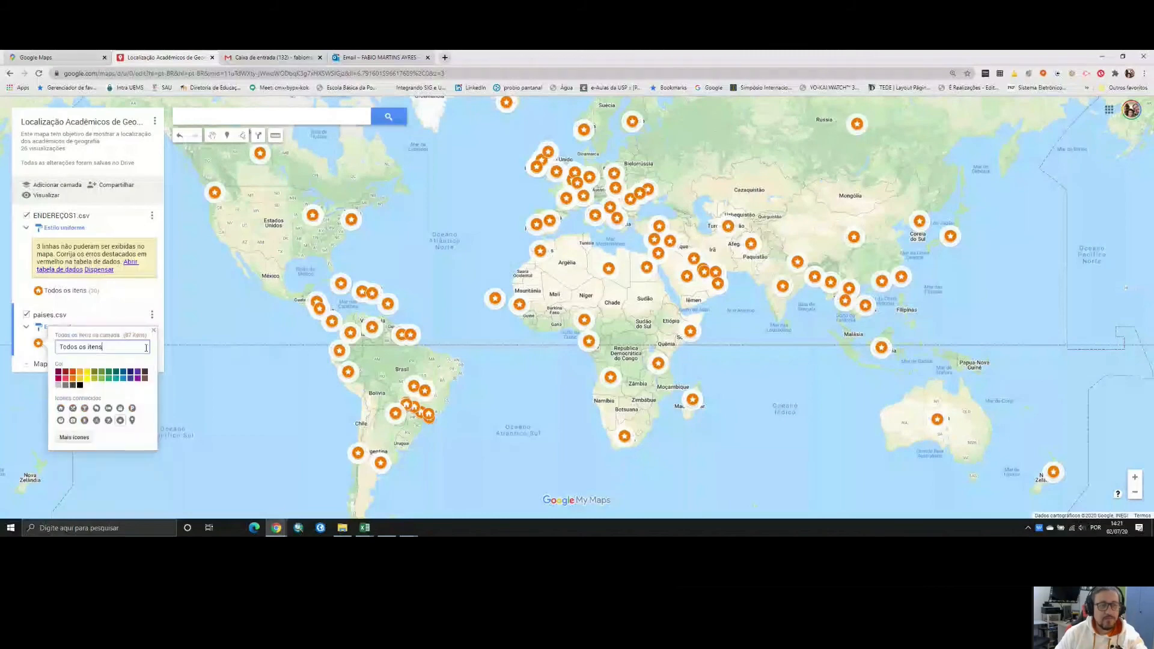
{"action": "left_click", "coordinate": [94, 371]}
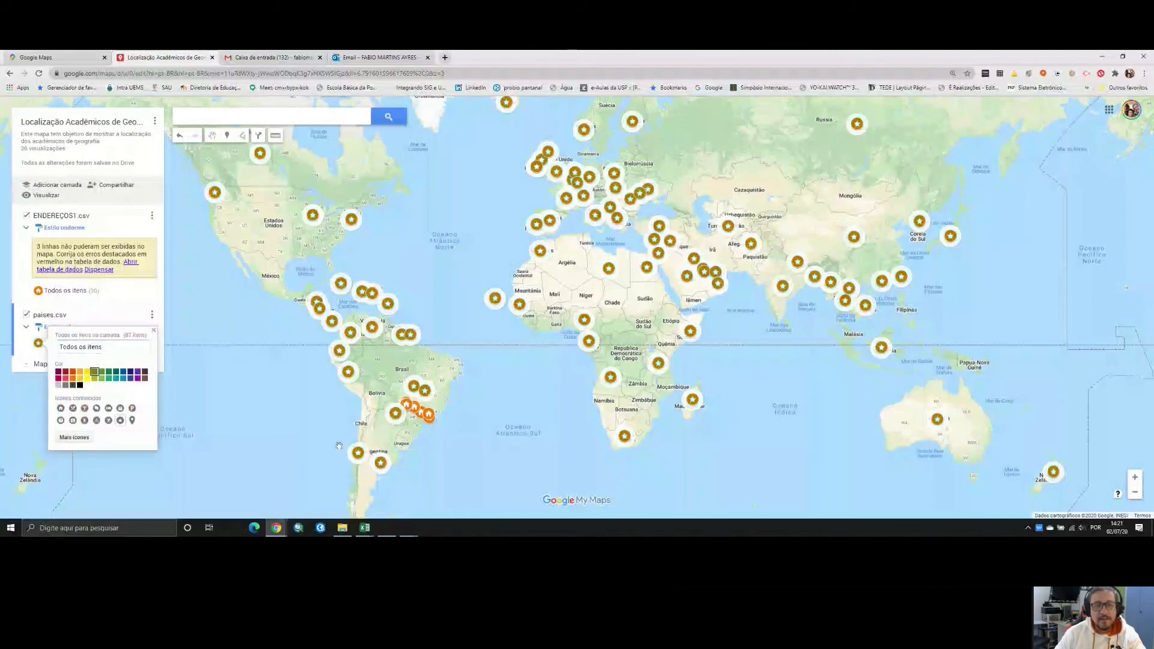
{"action": "left_click", "coordinate": [247, 409]}
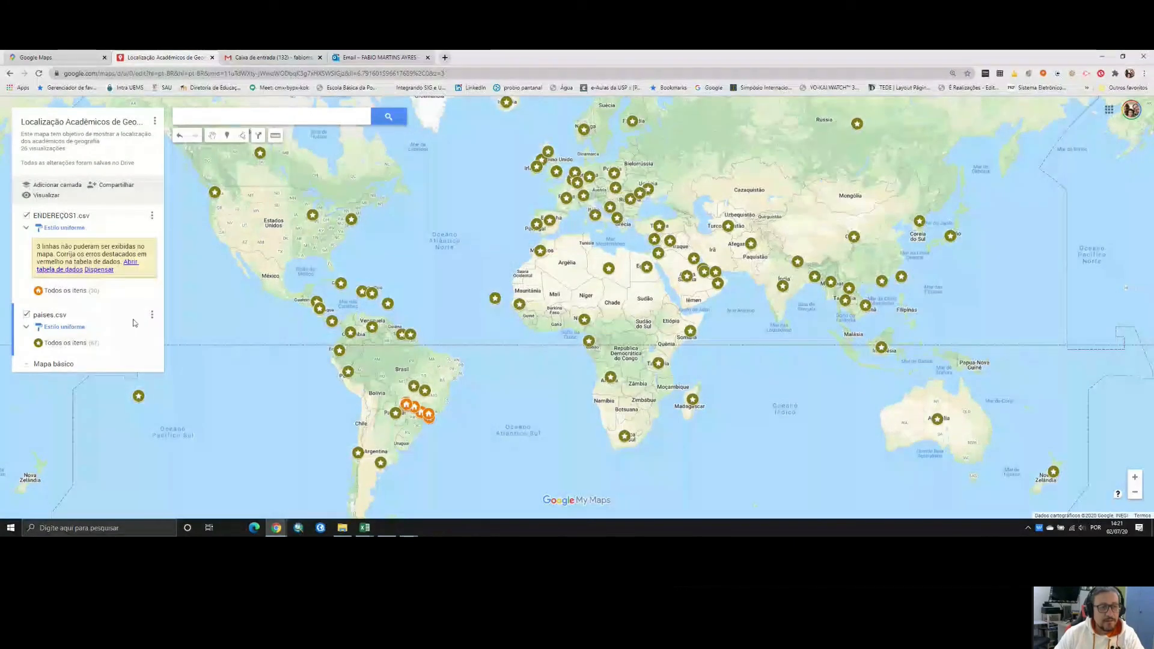
Browse the list of countries in the países.csv layer and check the details of TURCOMENISTÃO
{"action": "left_click", "coordinate": [27, 329]}
{"action": "scroll", "coordinate": [85, 389], "scroll_direction": "down", "scroll_amount": 2}
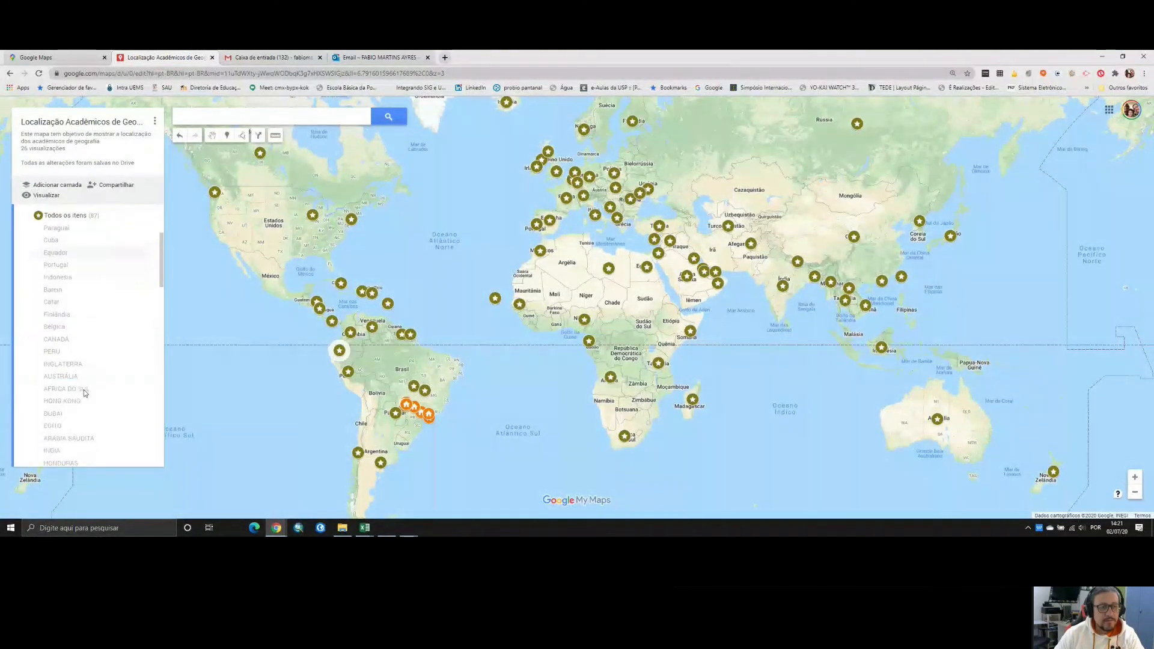
{"action": "scroll", "coordinate": [84, 388], "scroll_direction": "down", "scroll_amount": 3}
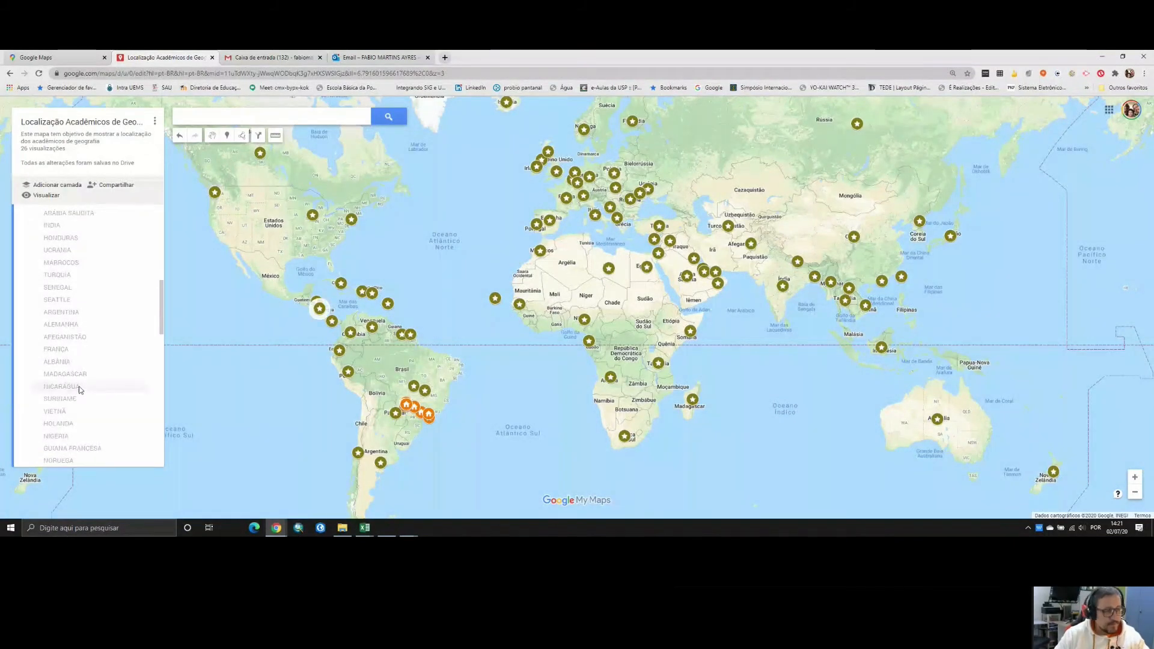
{"action": "scroll", "coordinate": [75, 400], "scroll_direction": "down", "scroll_amount": 3}
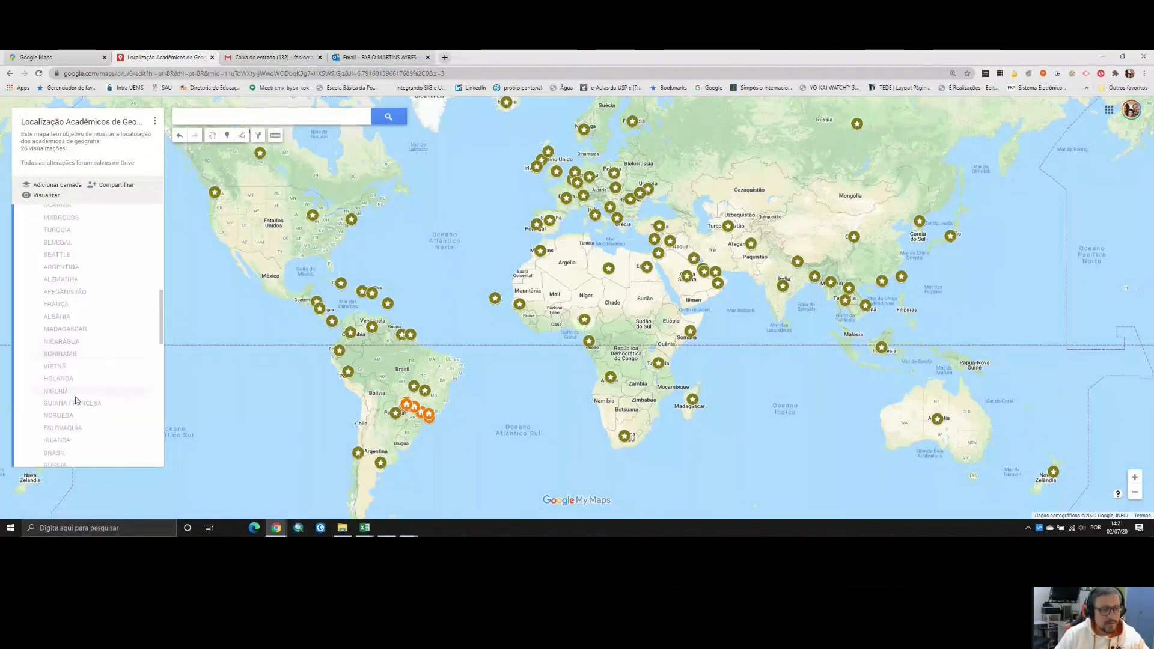
{"action": "scroll", "coordinate": [76, 400], "scroll_direction": "down", "scroll_amount": 3}
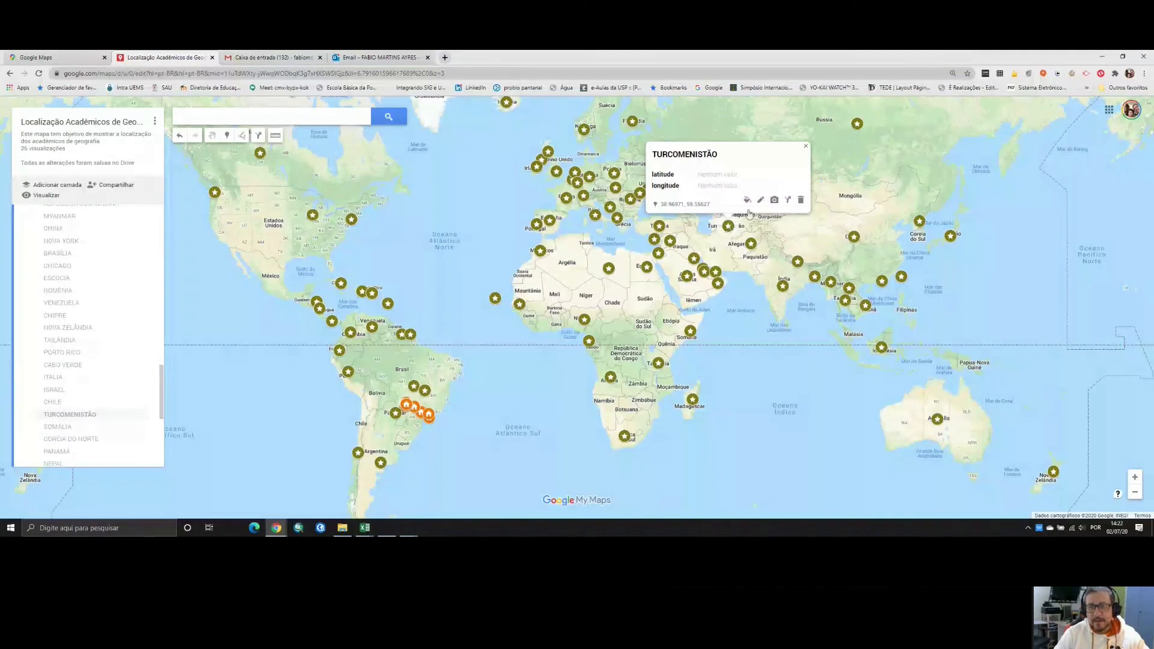
{"action": "scroll", "coordinate": [727, 230], "scroll_direction": "up", "scroll_amount": 1}
{"action": "left_click", "coordinate": [806, 148]}
Examine the Turcomenistão marker's location up close on the map, then return to a wide view
{"action": "scroll", "coordinate": [728, 227], "scroll_direction": "up", "scroll_amount": 3}
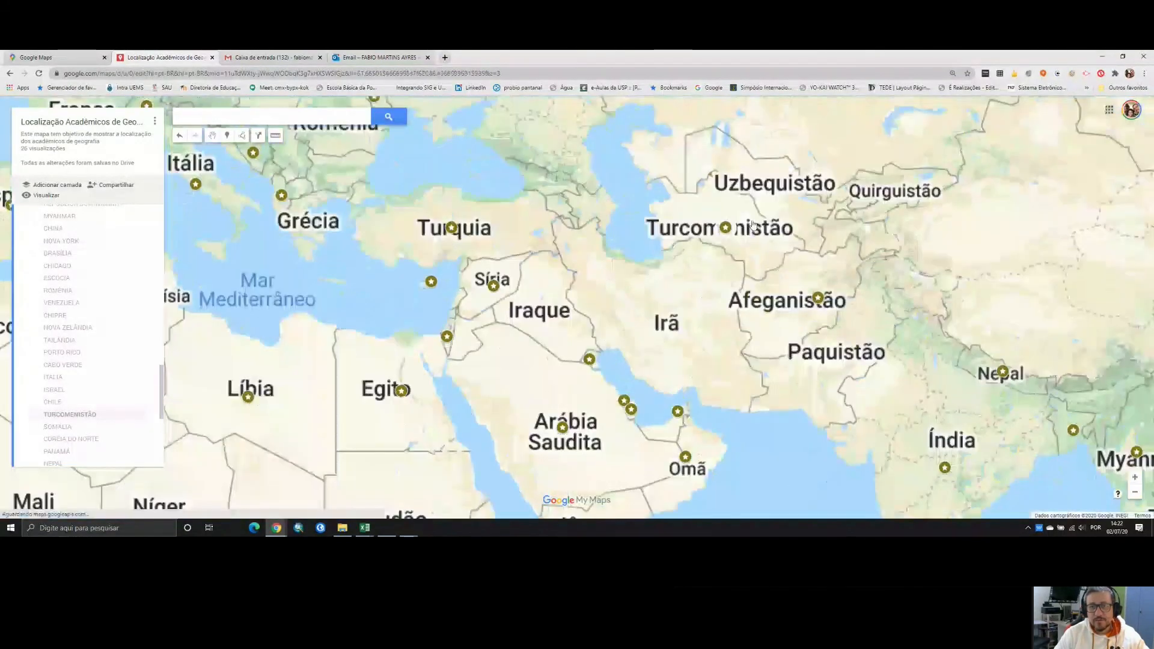
{"action": "scroll", "coordinate": [732, 236], "scroll_direction": "up", "scroll_amount": 2}
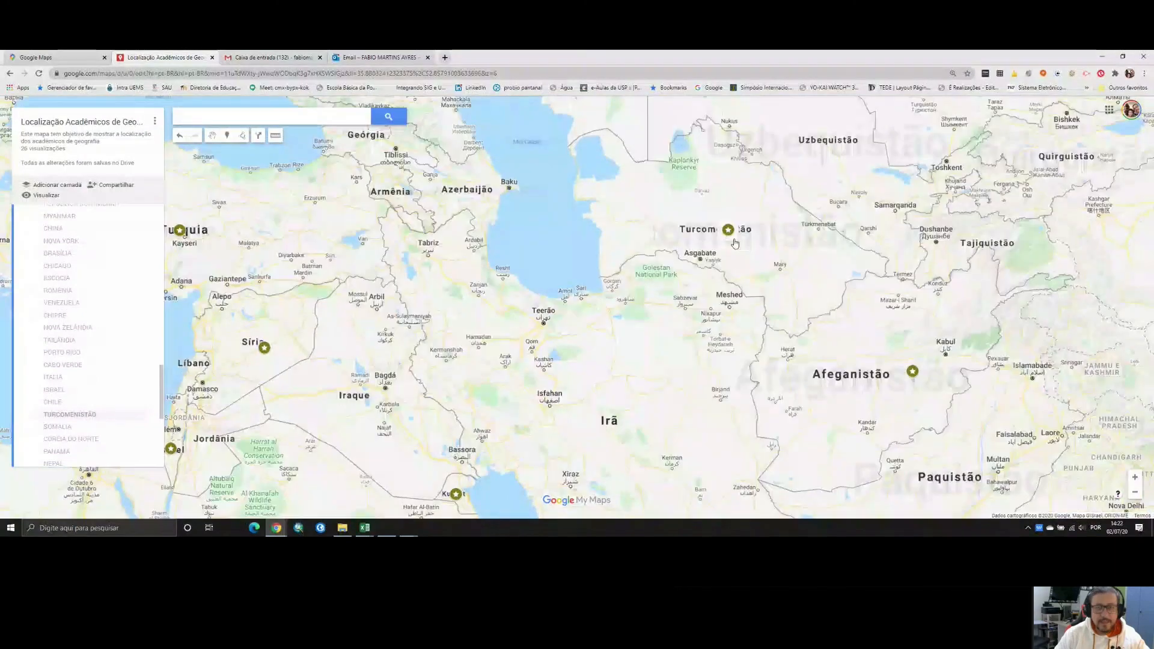
{"action": "scroll", "coordinate": [732, 241], "scroll_direction": "up", "scroll_amount": 1}
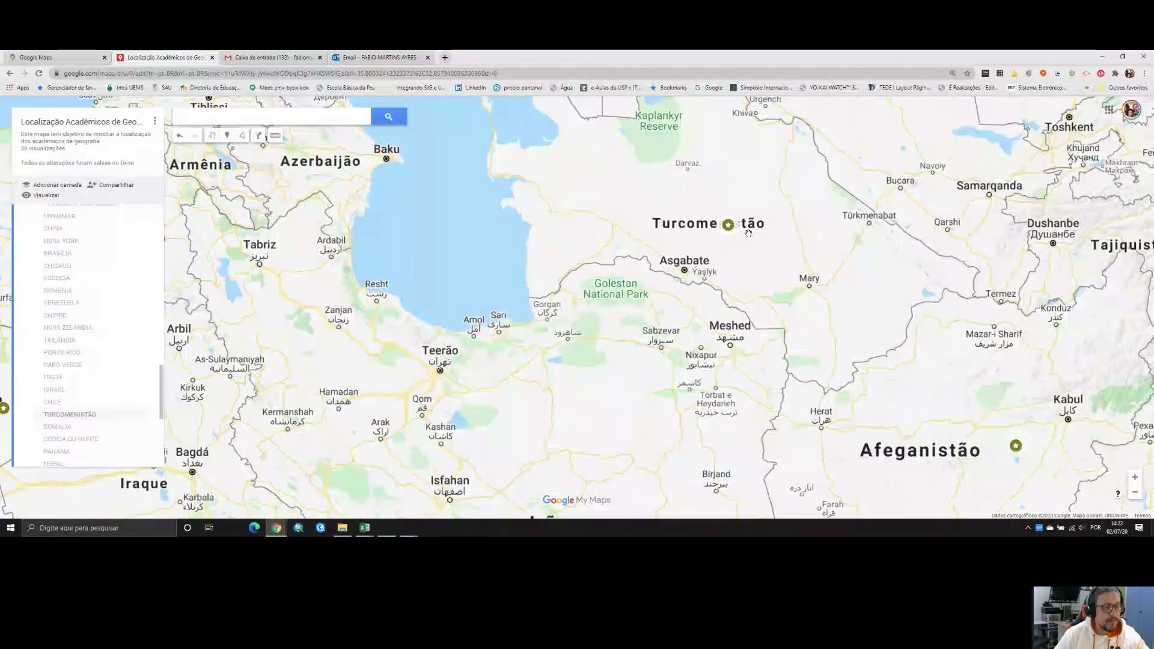
{"action": "scroll", "coordinate": [749, 233], "scroll_direction": "up", "scroll_amount": 1}
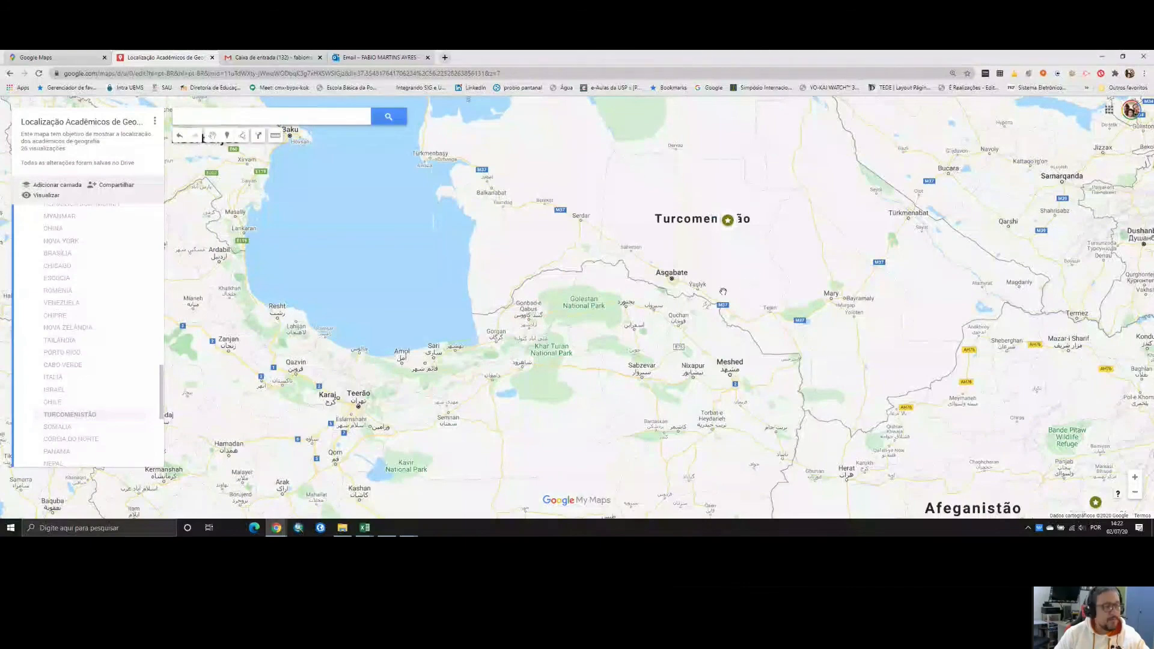
{"action": "scroll", "coordinate": [684, 285], "scroll_direction": "down", "scroll_amount": 1}
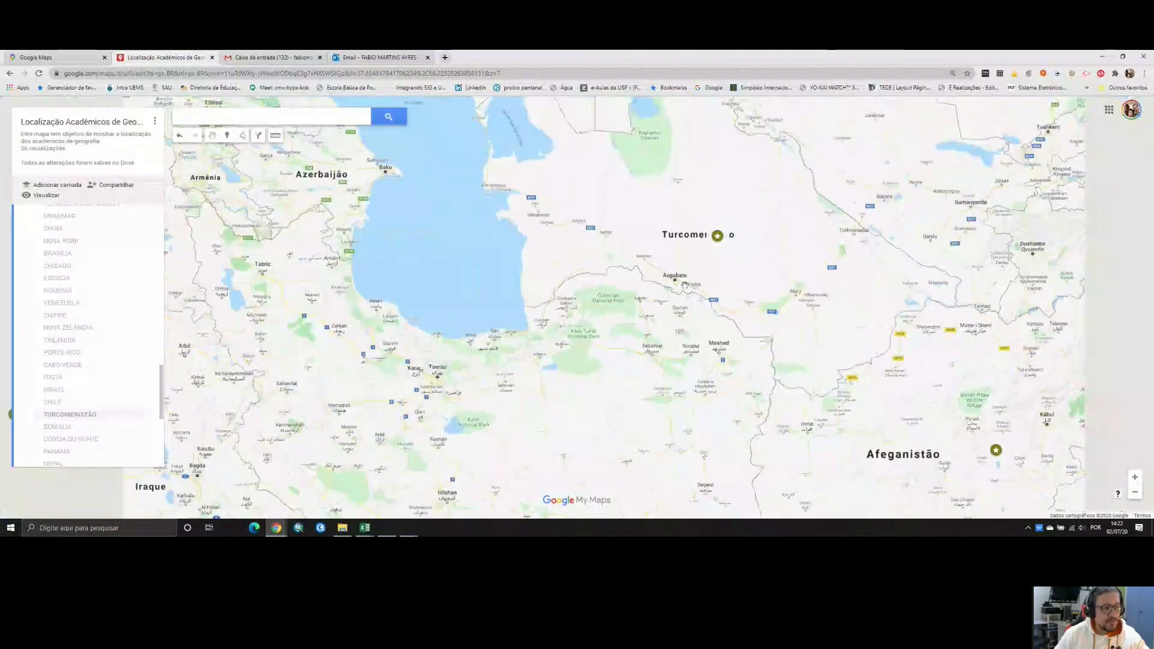
{"action": "scroll", "coordinate": [685, 285], "scroll_direction": "down", "scroll_amount": 1}
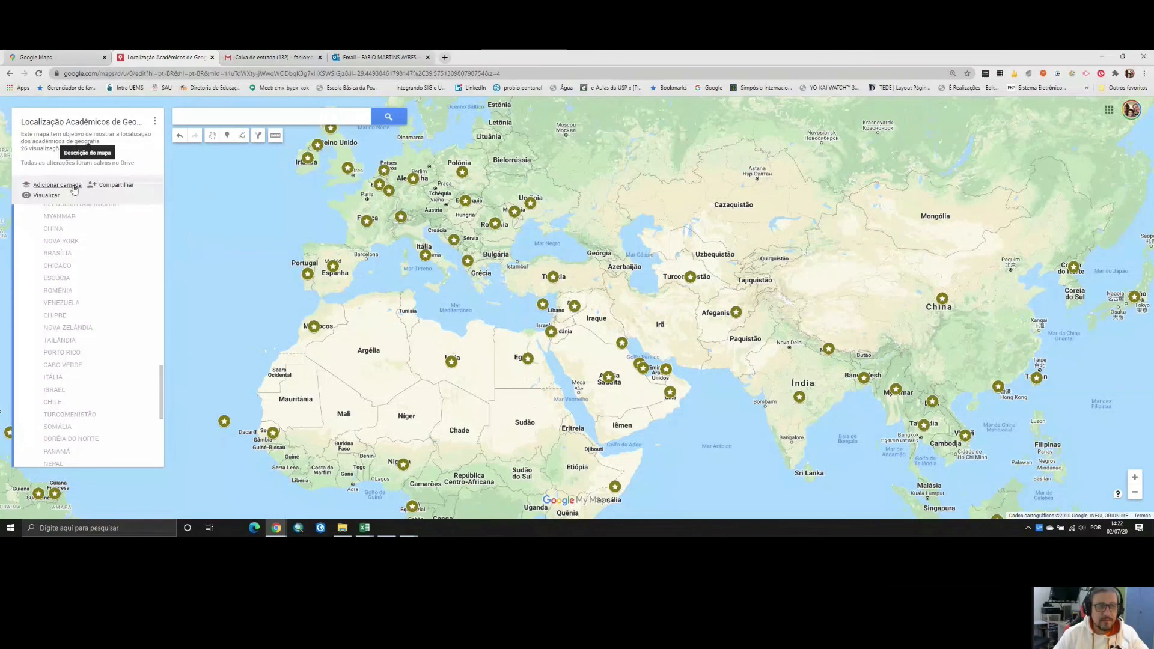
Preview the map in its read-only view and open its print settings
{"action": "left_click", "coordinate": [46, 195]}
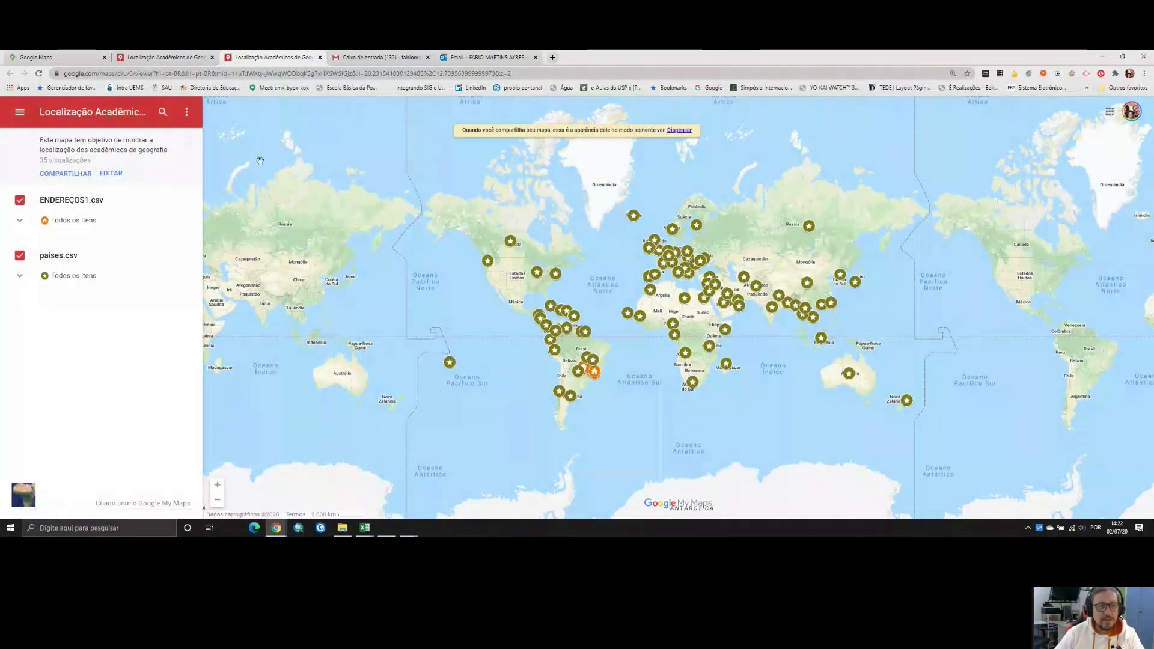
{"action": "left_click", "coordinate": [186, 111]}
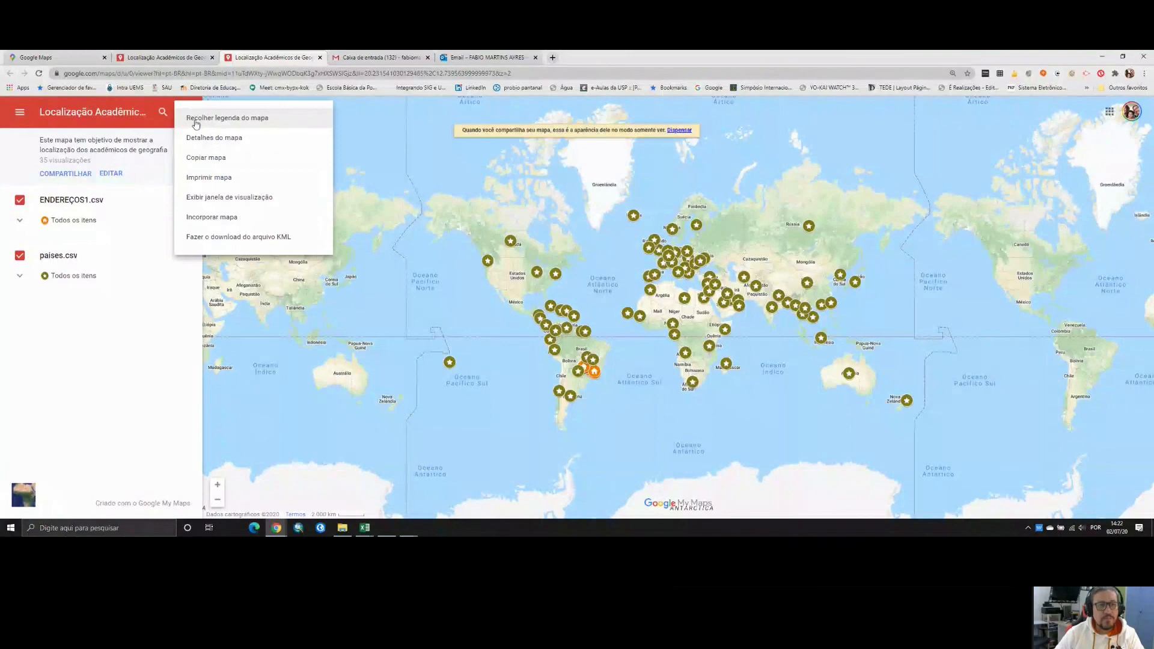
{"action": "left_click", "coordinate": [233, 177]}
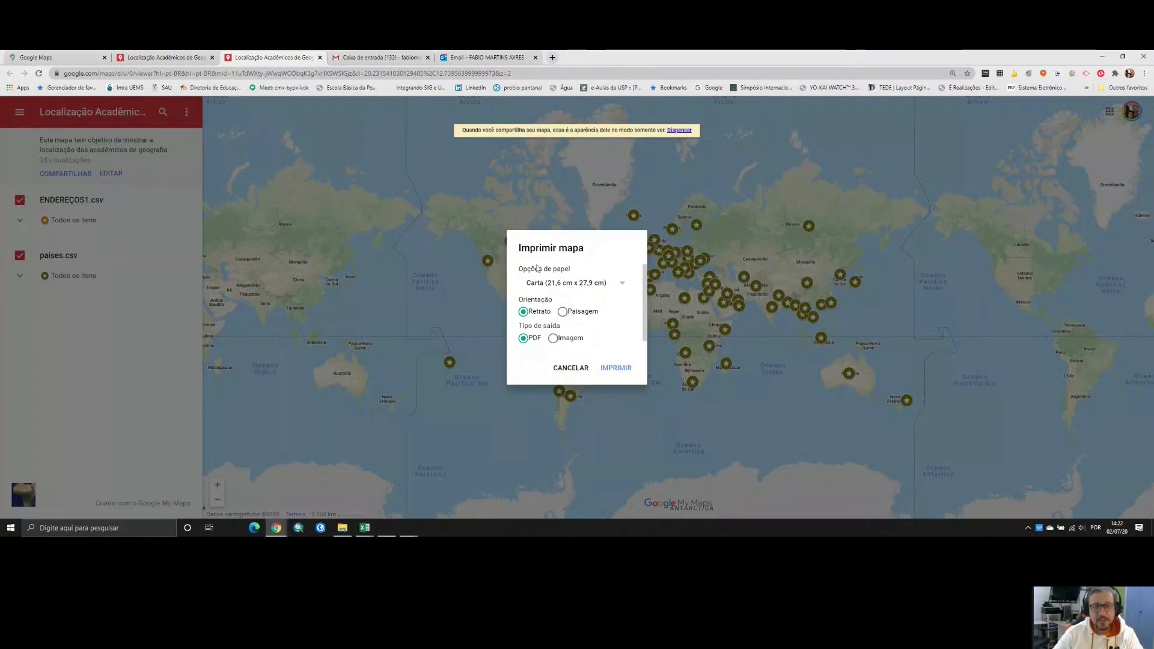
Configure the map printout with A4 (21,0 cm x 29,7 cm) paper, landscape orientation and PDF output
{"action": "left_click", "coordinate": [620, 284]}
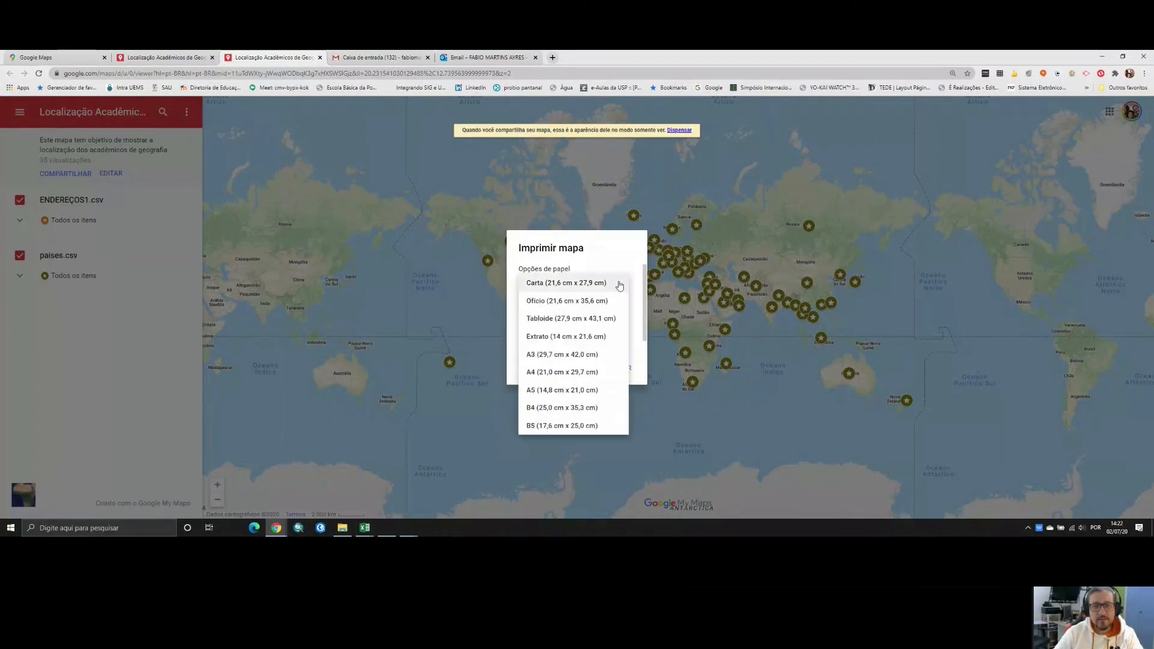
{"action": "left_click", "coordinate": [577, 372]}
{"action": "scroll", "coordinate": [607, 336], "scroll_direction": "down", "scroll_amount": 1}
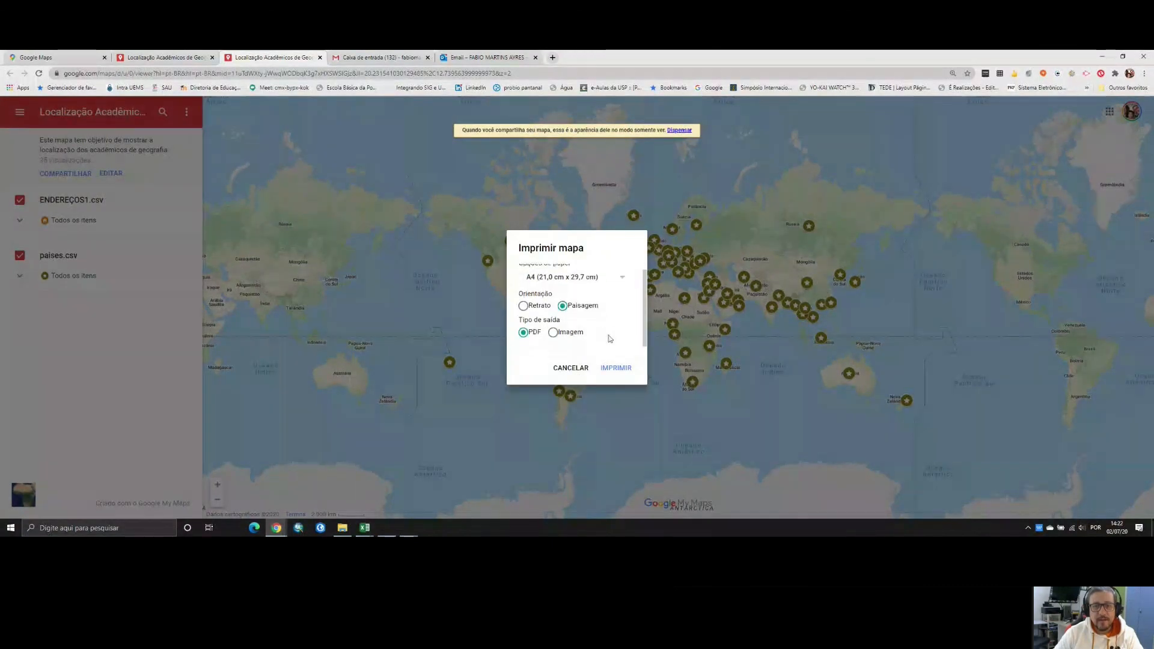
{"action": "left_click", "coordinate": [553, 332]}
{"action": "scroll", "coordinate": [602, 328], "scroll_direction": "up", "scroll_amount": 1}
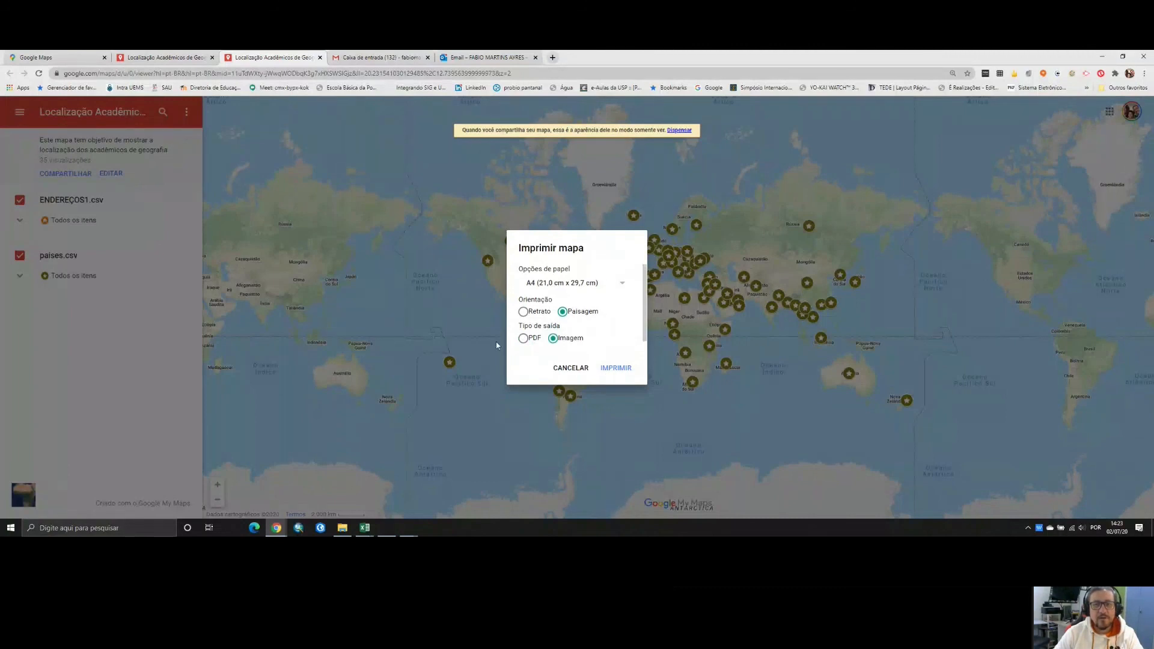
{"action": "left_click", "coordinate": [523, 339]}
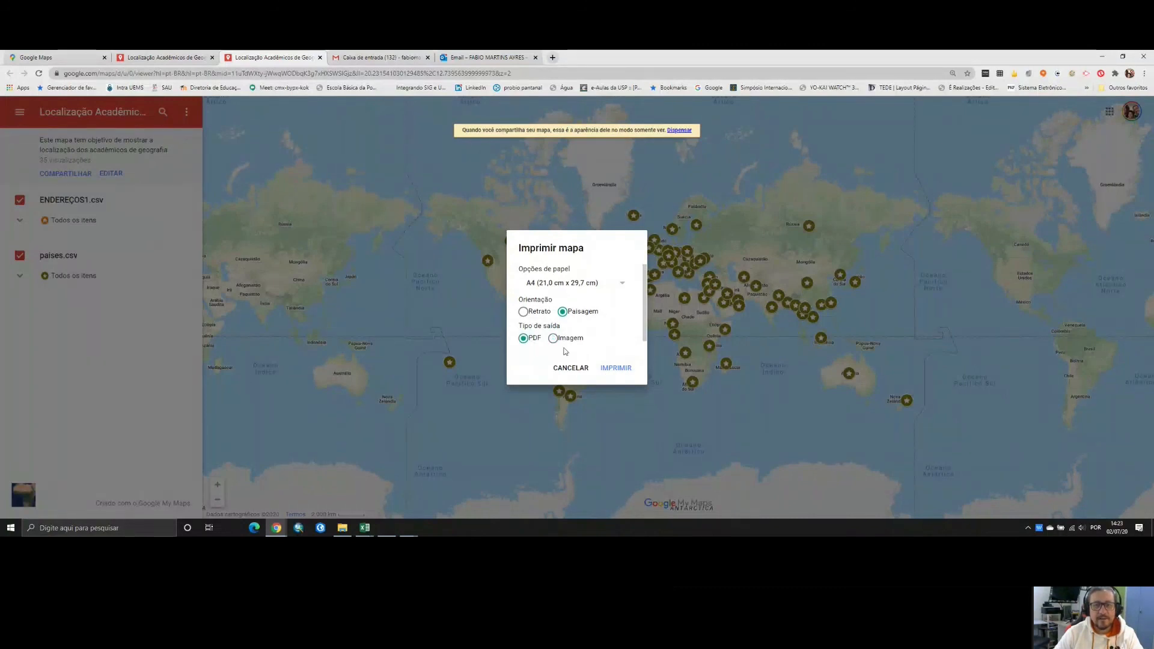
Generate the map's PDF and enlarge the page to inspect its map and legend
{"action": "left_click", "coordinate": [621, 368]}
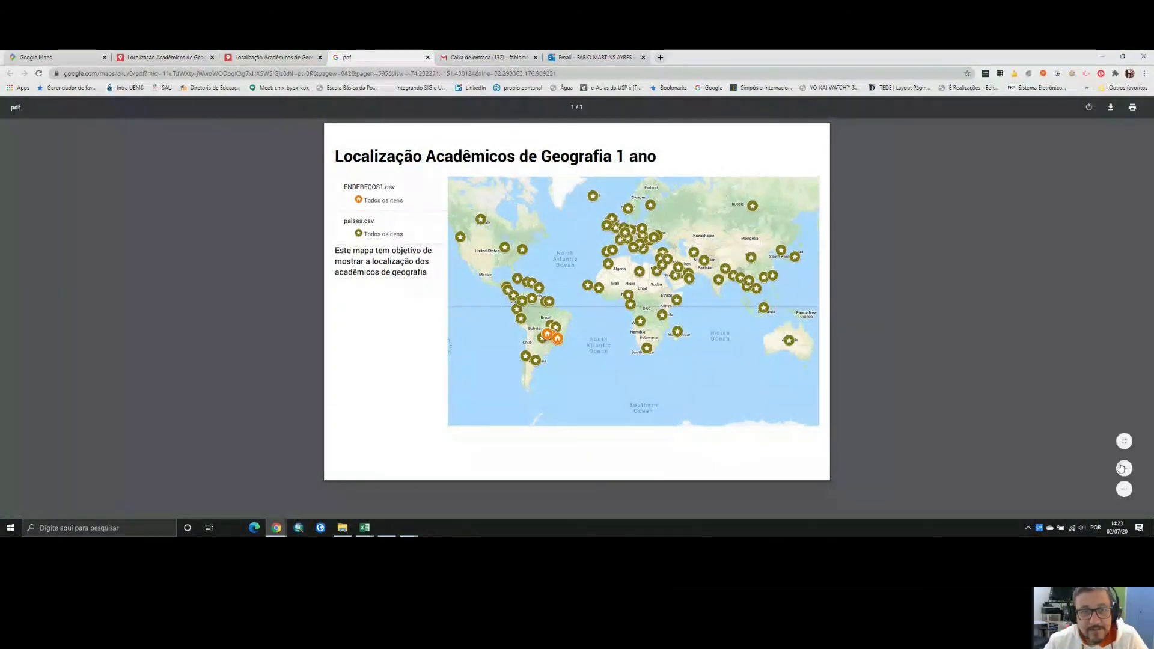
{"action": "left_click", "coordinate": [1123, 468]}
{"action": "scroll", "coordinate": [577, 301], "scroll_direction": "down", "scroll_amount": 1}
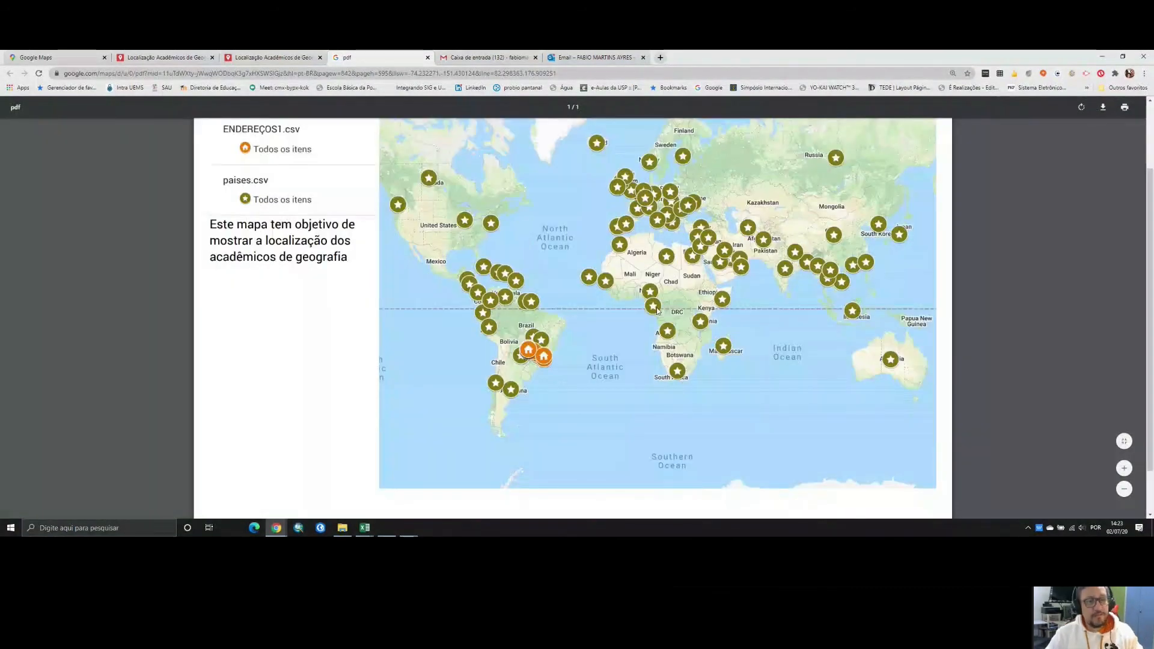